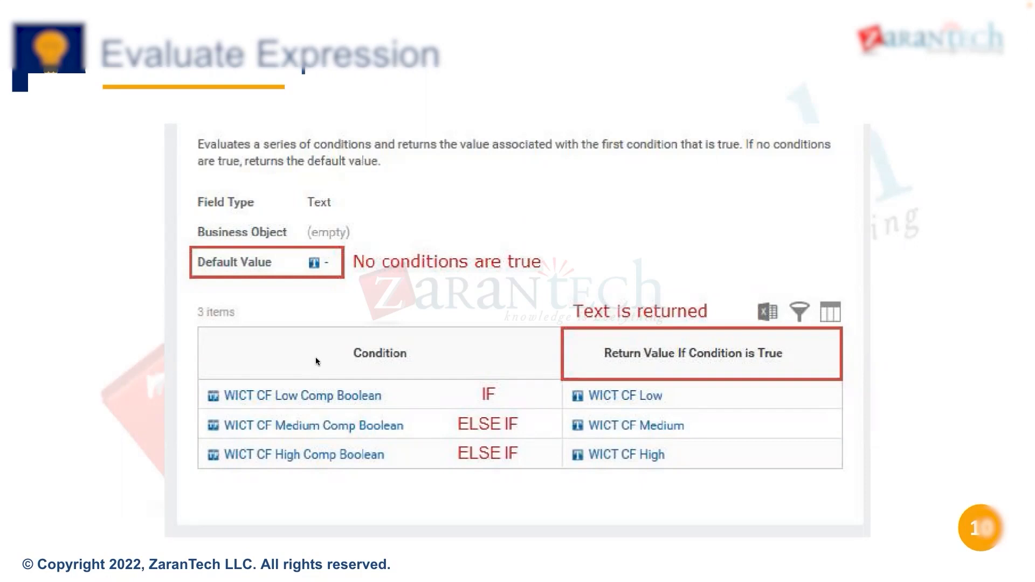
pyautogui.click(635, 72)
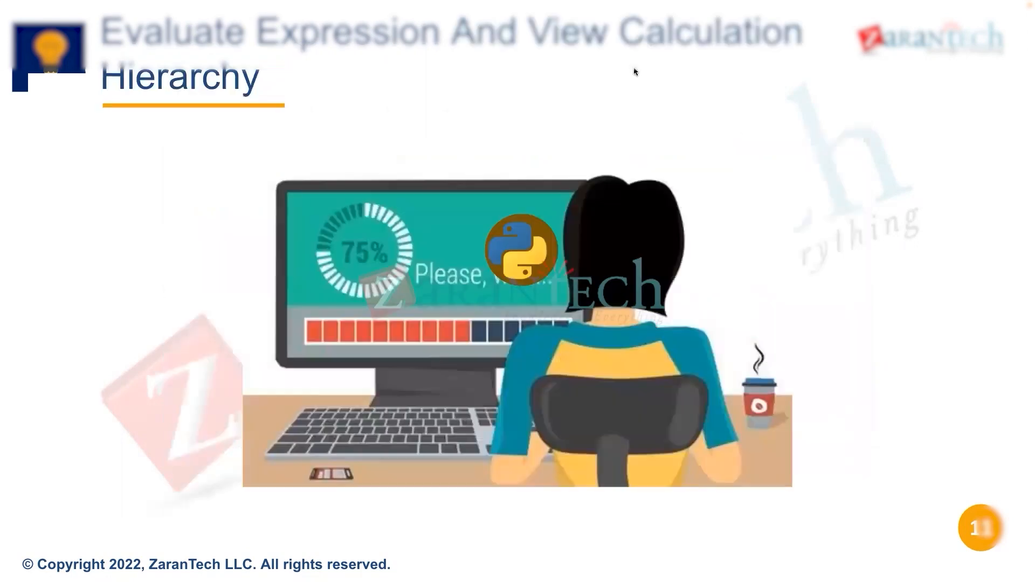
pyautogui.click(634, 72)
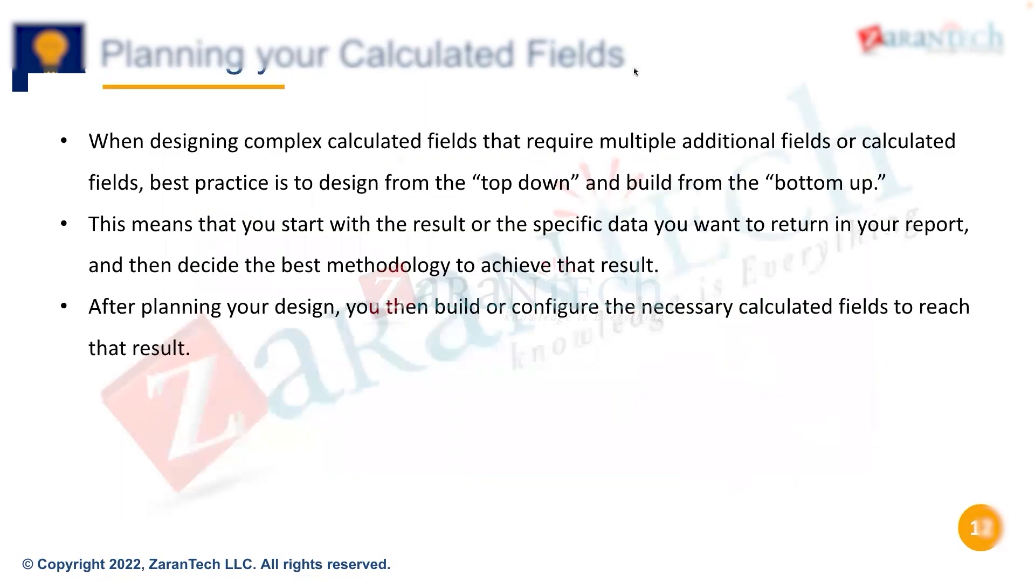
pyautogui.press('Left')
pyautogui.press('Left')
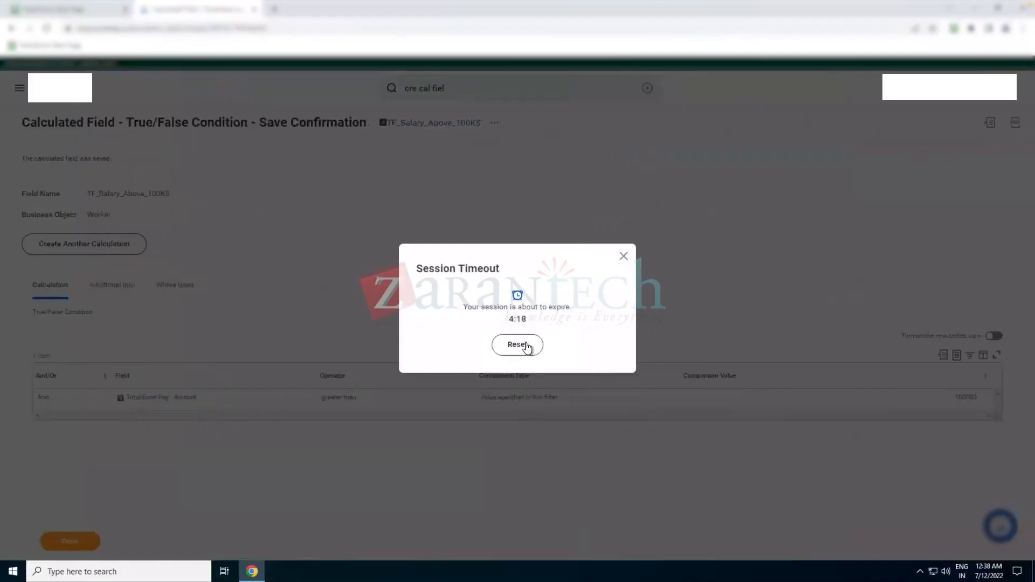
# Reset the session timeout to keep the Workday session active.
pyautogui.click(524, 346)
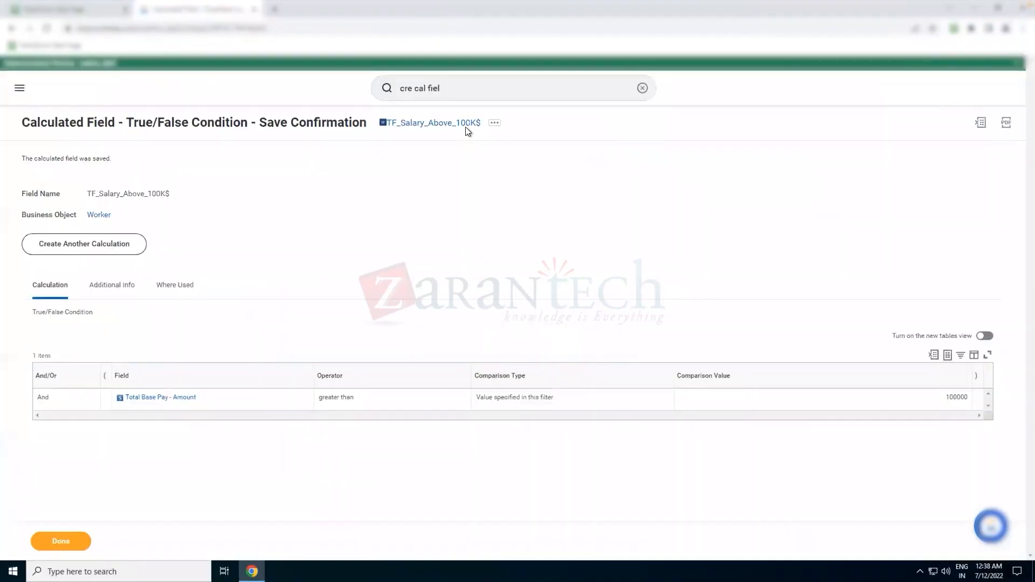
pyautogui.click(464, 95)
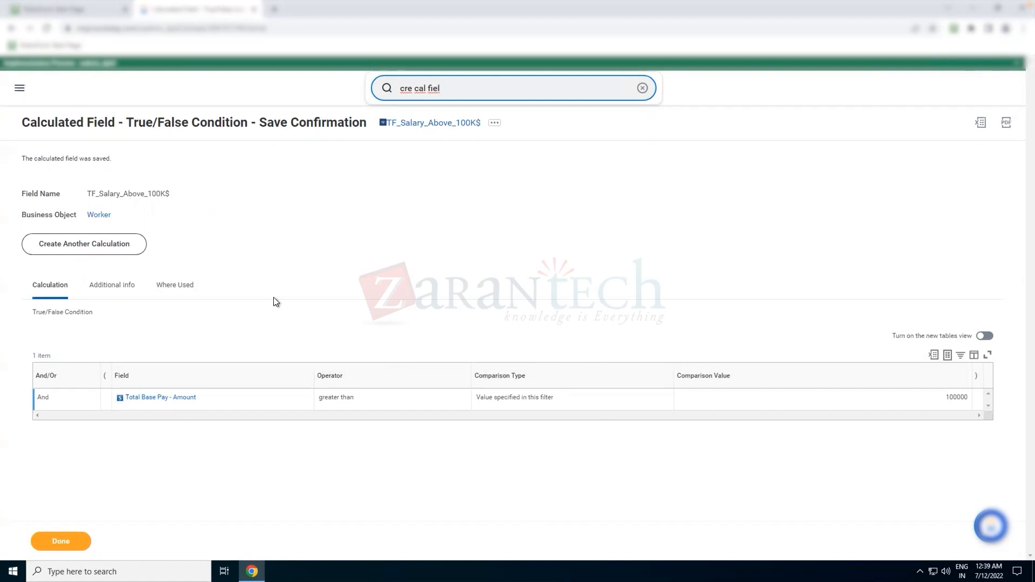
# Start creating another calculated field and enter TF_Salary_b/w_50K_99K as its field name.
pyautogui.click(104, 247)
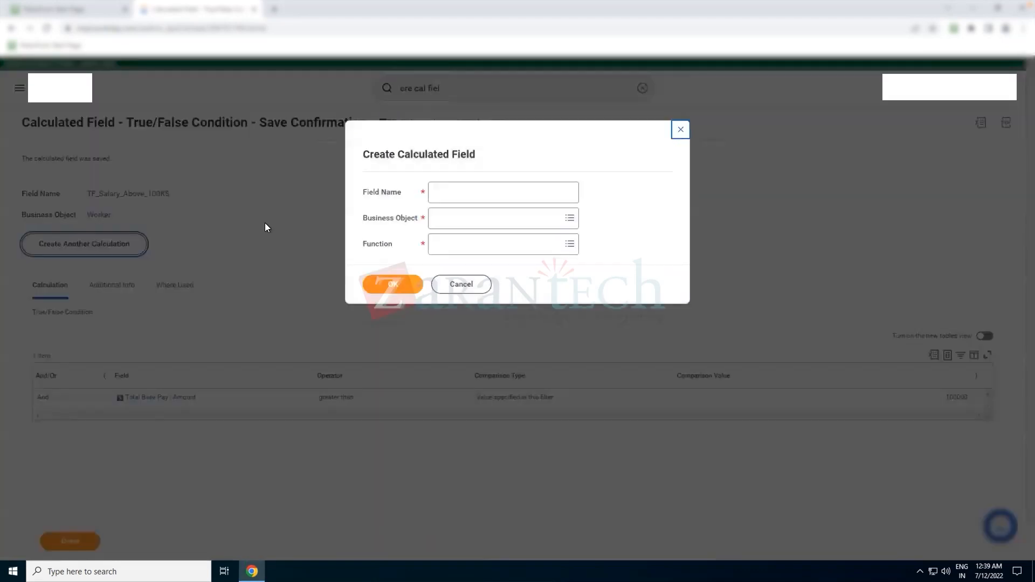
pyautogui.click(465, 196)
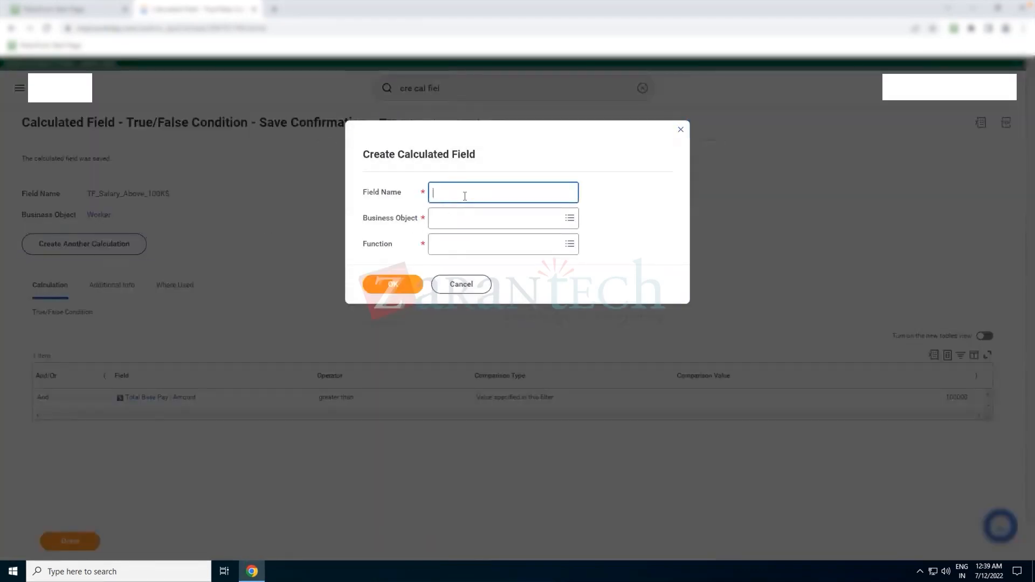
pyautogui.write('TF_')
pyautogui.write('Sala')
pyautogui.write('ry_')
pyautogui.write('A')
pyautogui.write('b/w_')
pyautogui.write('50')
pyautogui.write('K_99K')
pyautogui.press('Tab')
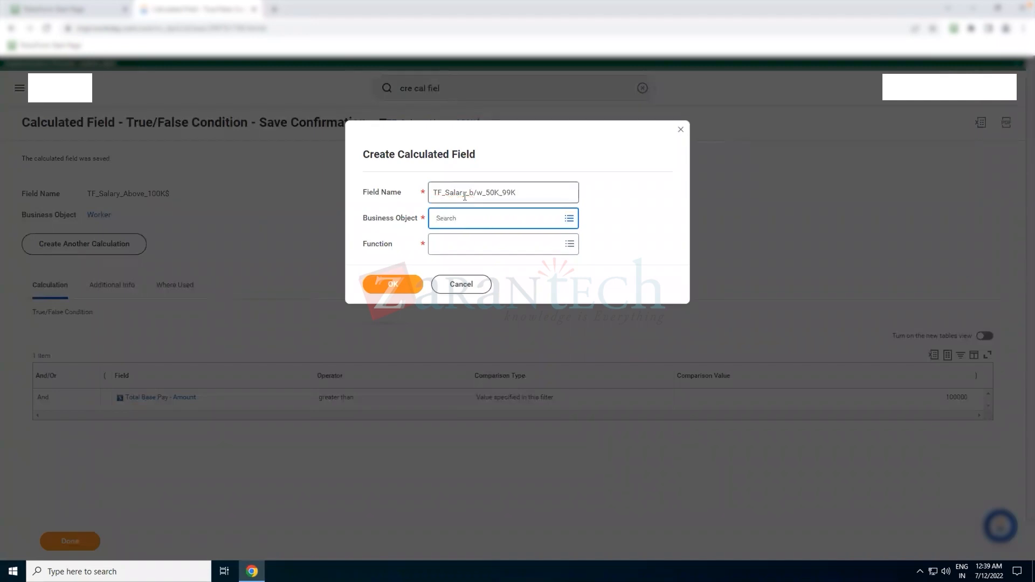
# Set the new field's business object to Worker and its function to True/False Condition.
pyautogui.write('worker')
pyautogui.press('Return')
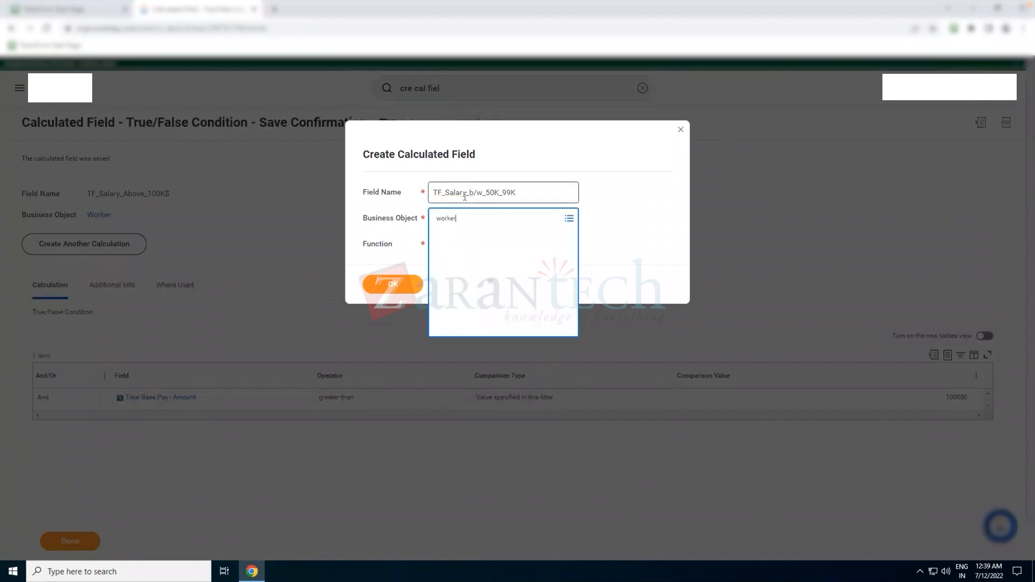
pyautogui.press('Return')
pyautogui.press('Tab')
pyautogui.write('true')
pyautogui.press('Return')
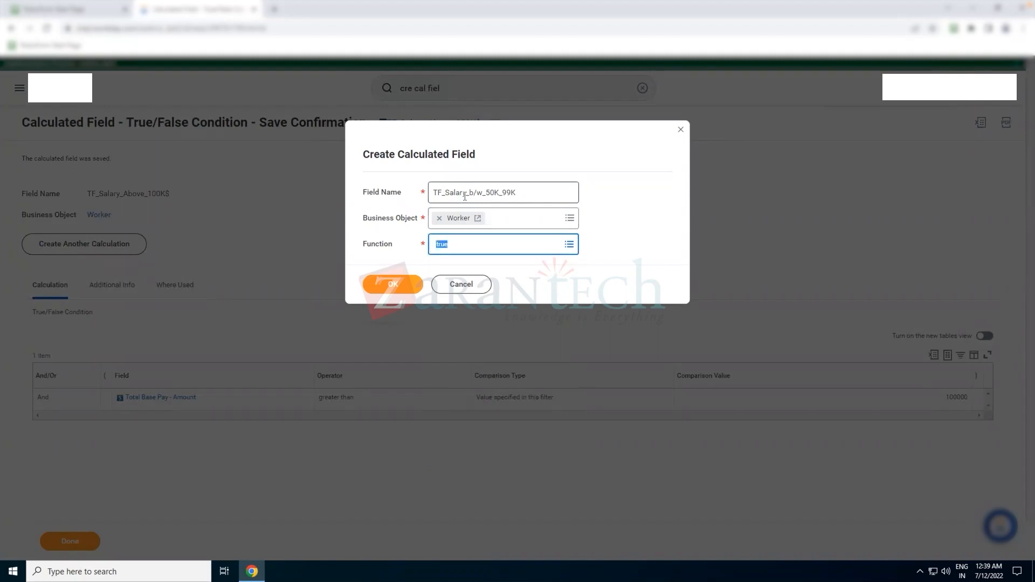
# Copy the entered field name to the clipboard and discard the new calculated field.
pyautogui.doubleClick(464, 196)
pyautogui.keyDown('shift'); pyautogui.click(509, 198); pyautogui.keyUp('shift')
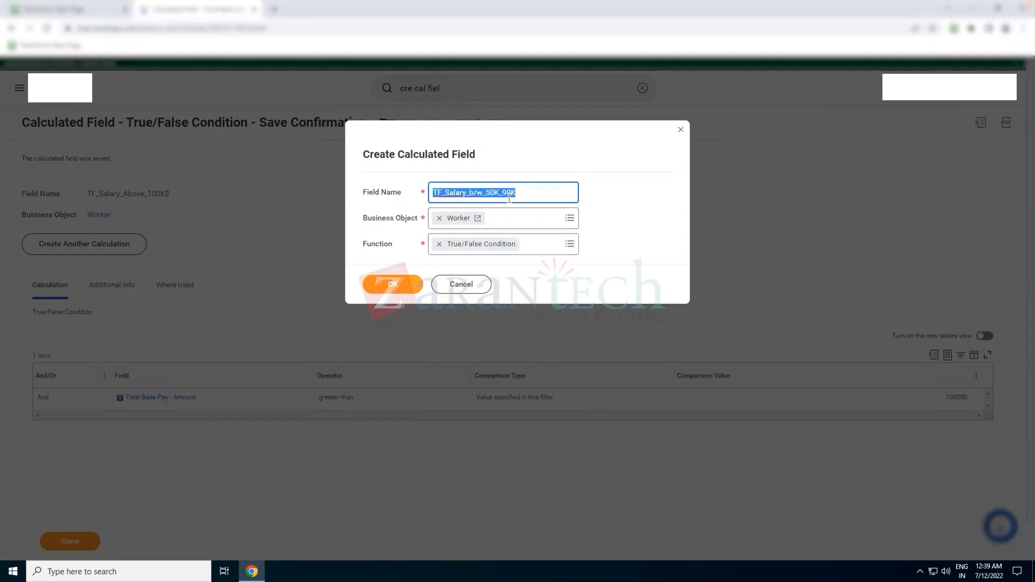
pyautogui.click(454, 284)
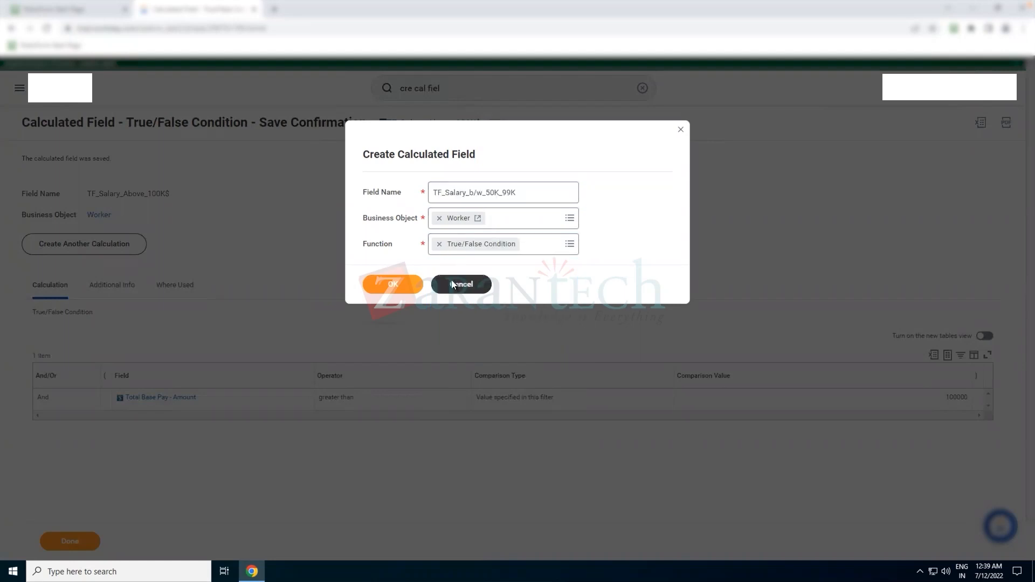
pyautogui.click(492, 338)
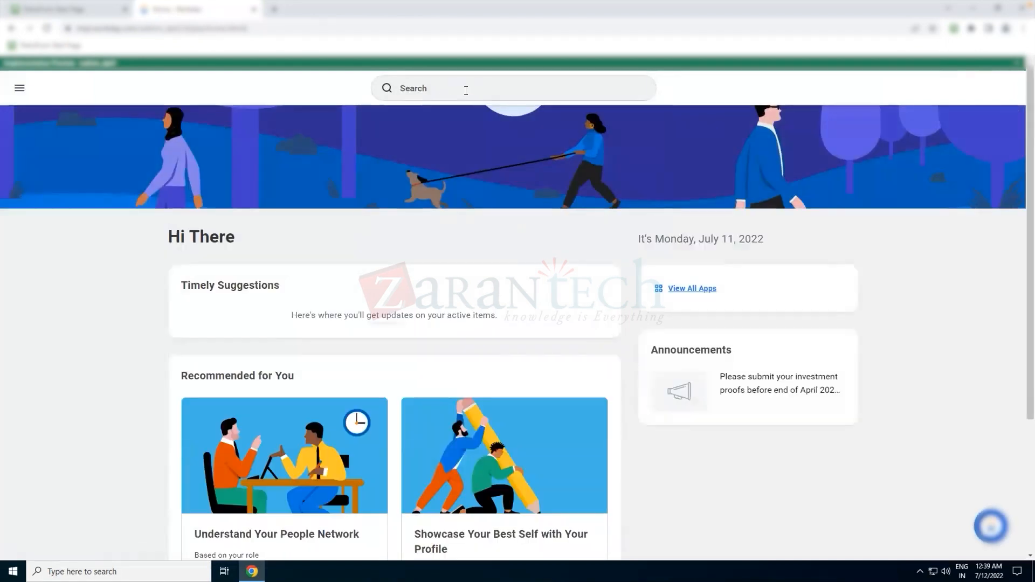
# Search for "cf:above 100" and open the calculated field TF_Salary_Above_100K$.
pyautogui.click(466, 90)
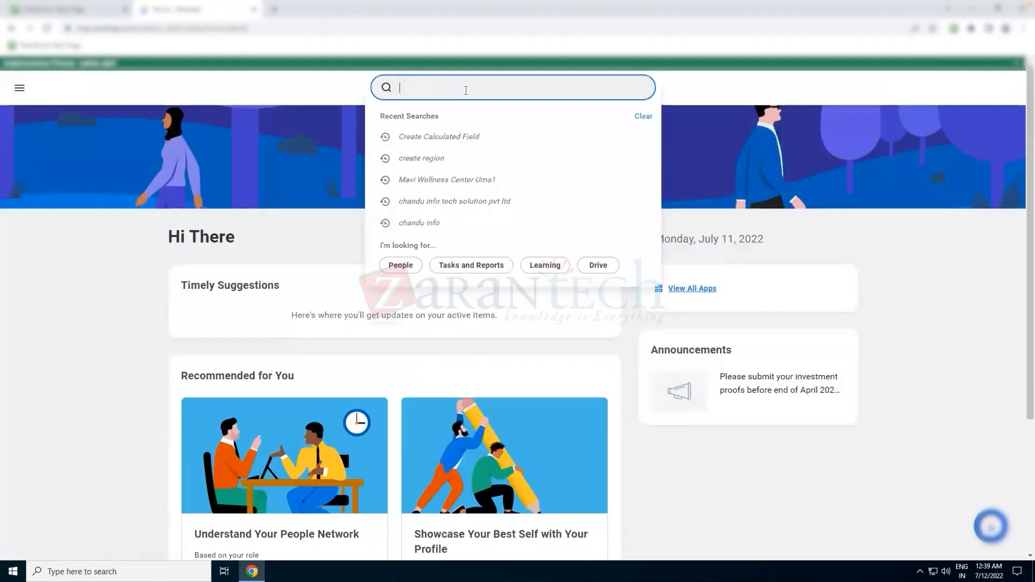
pyautogui.click(215, 163)
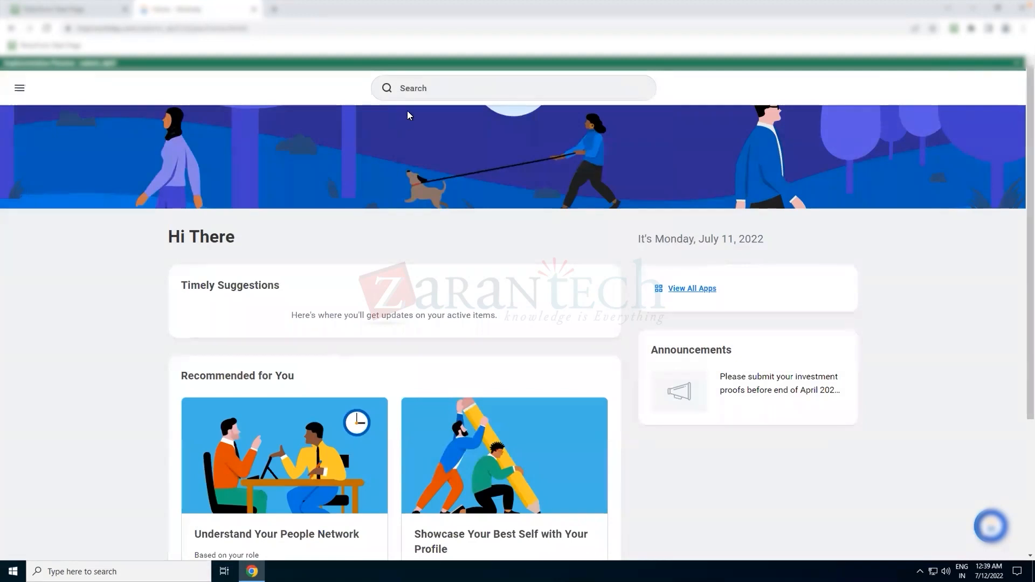
pyautogui.click(420, 93)
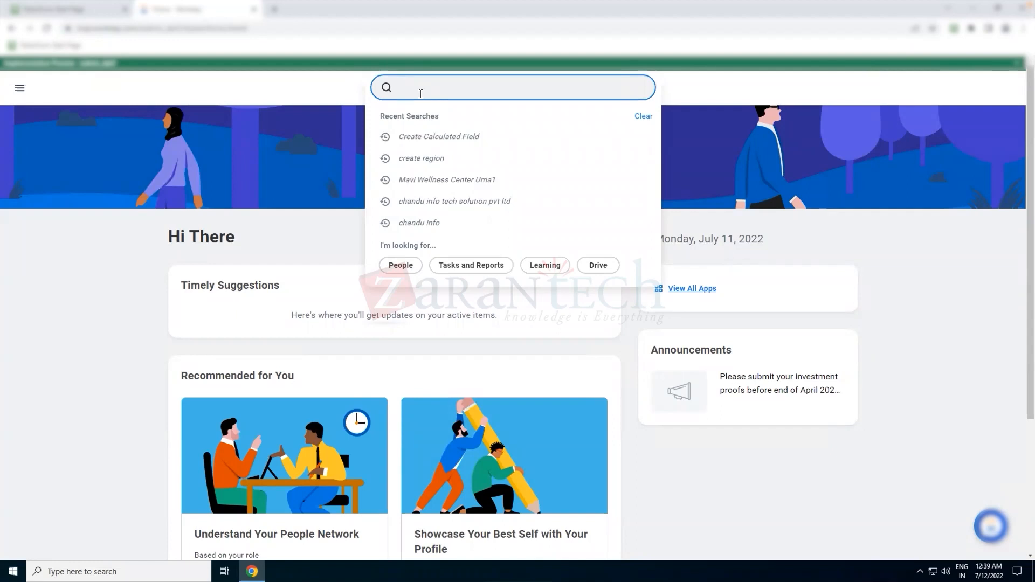
pyautogui.write('cf:')
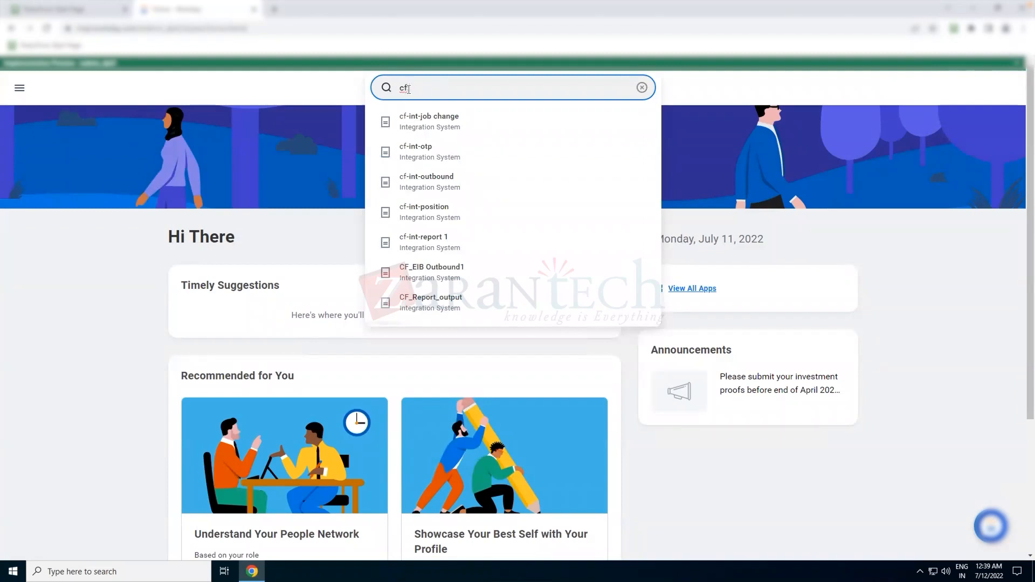
pyautogui.write('above 100')
pyautogui.press('Return')
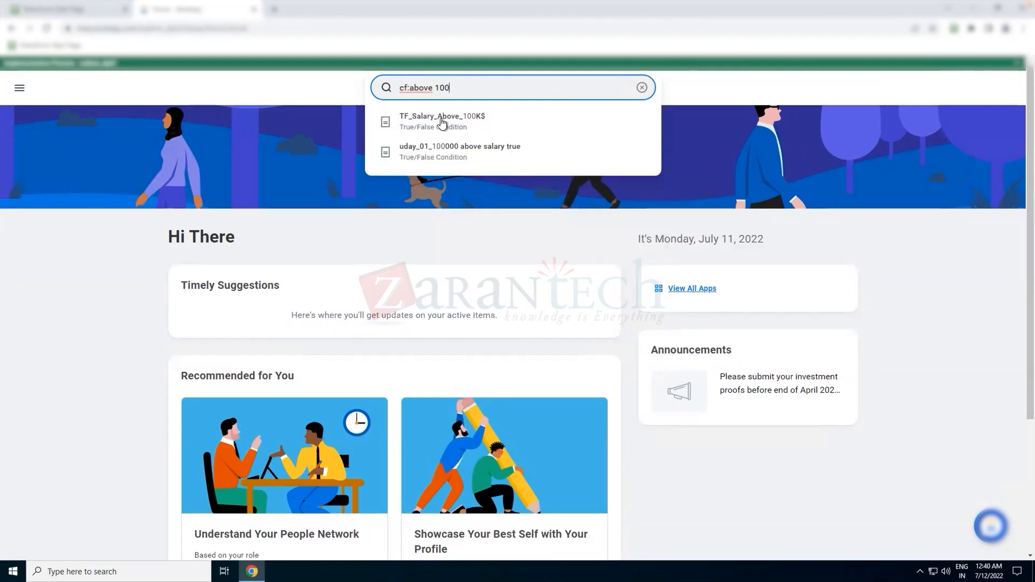
pyautogui.click(442, 123)
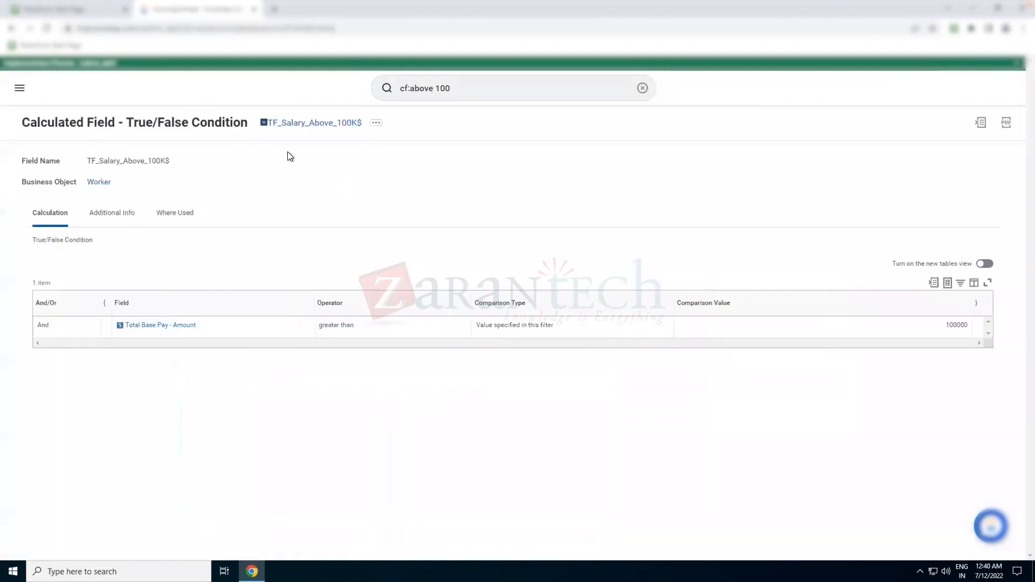
# Make a copy of the TF_Salary_Above_100K$ calculated field and name it TF_Salary_b/w_50K_99K.
pyautogui.click(376, 123)
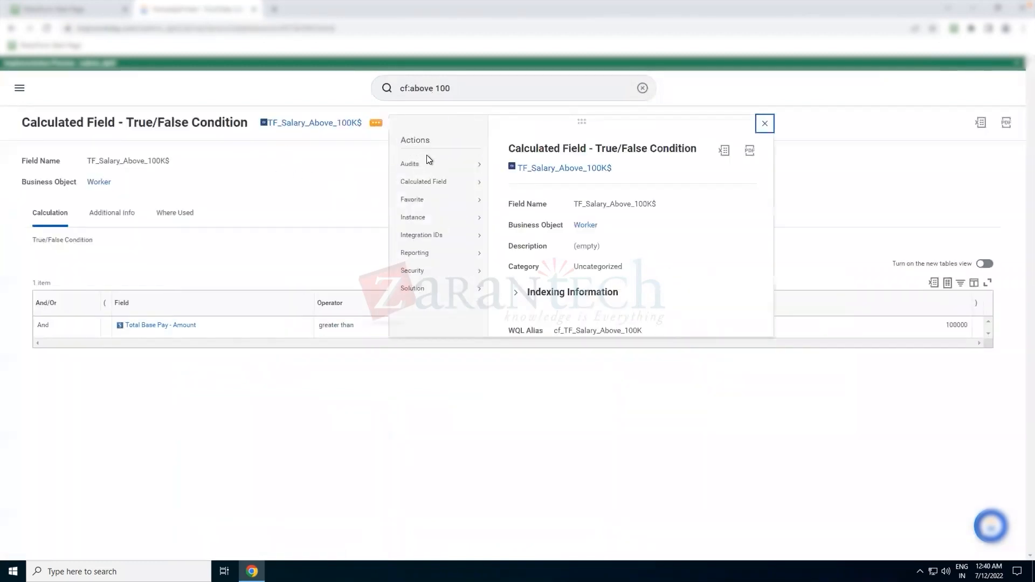
pyautogui.moveTo(437, 184)
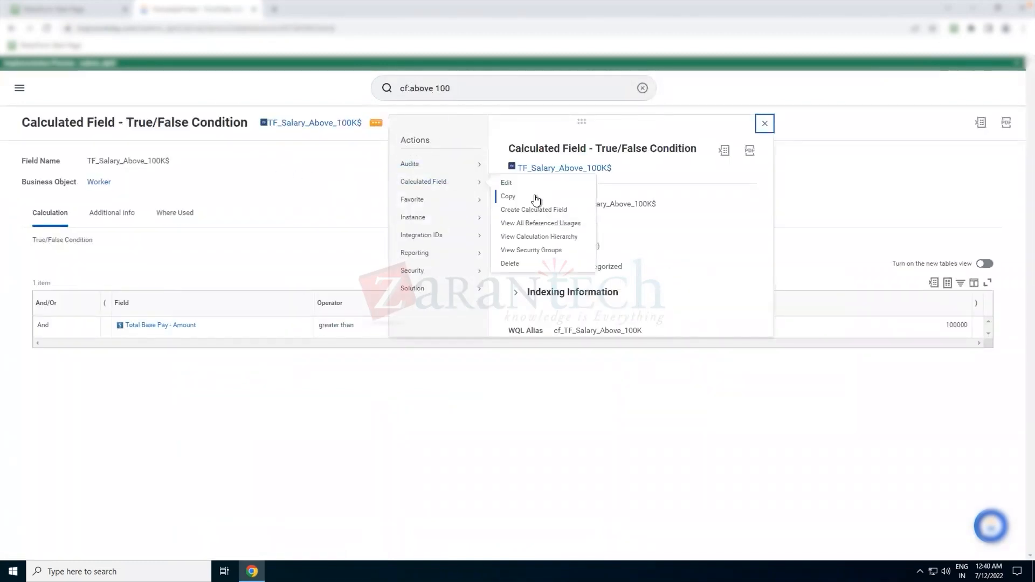
pyautogui.click(536, 198)
pyautogui.click(208, 166)
pyautogui.hotkey('ctrl', 'v')
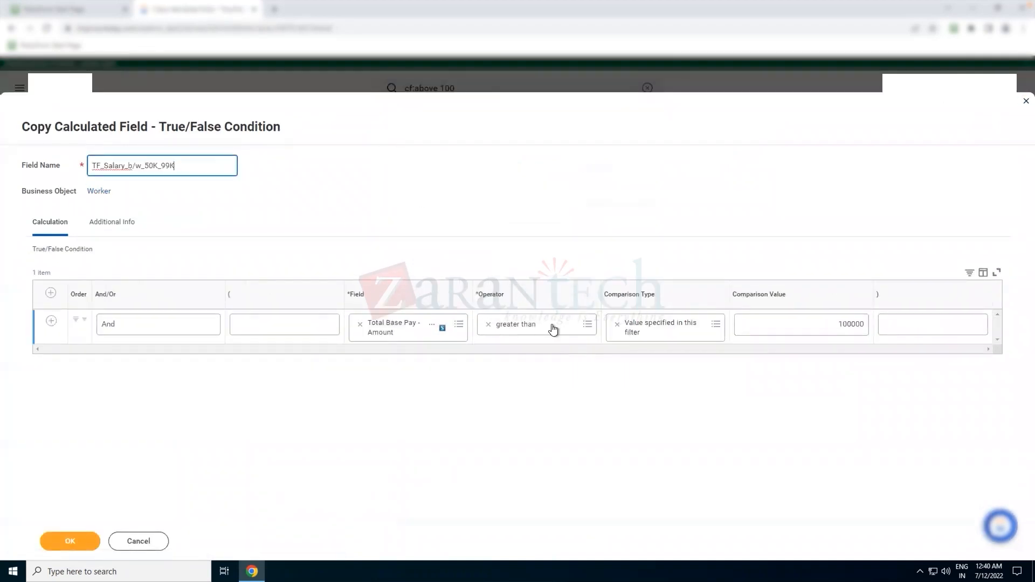
# Change the existing Total Base Pay - Amount condition to greater than or equal to 50000.
pyautogui.click(826, 324)
pyautogui.click(845, 323)
pyautogui.press('BackSpace')
pyautogui.write('5')
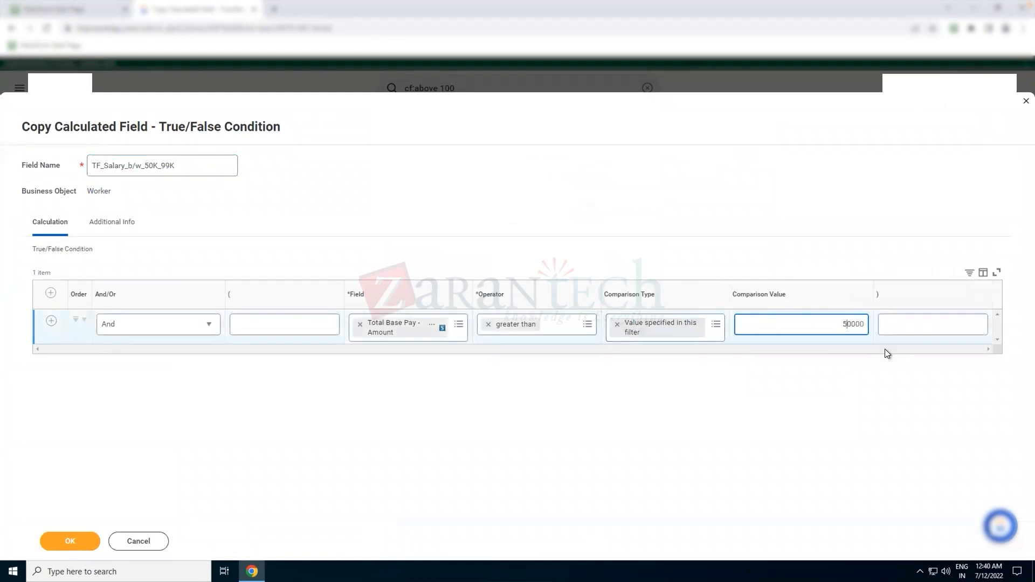
pyautogui.click(562, 330)
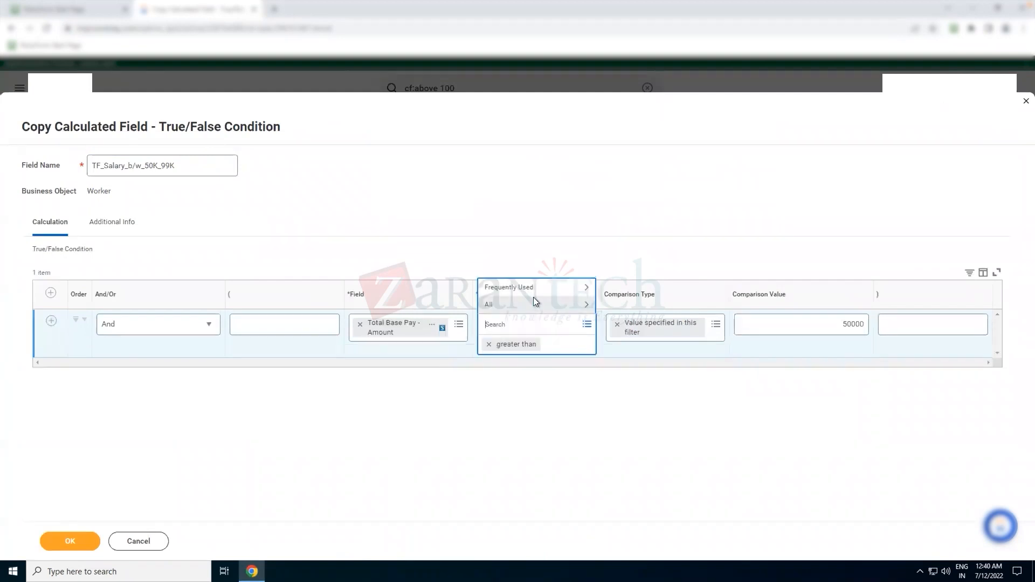
pyautogui.click(535, 304)
pyautogui.click(526, 270)
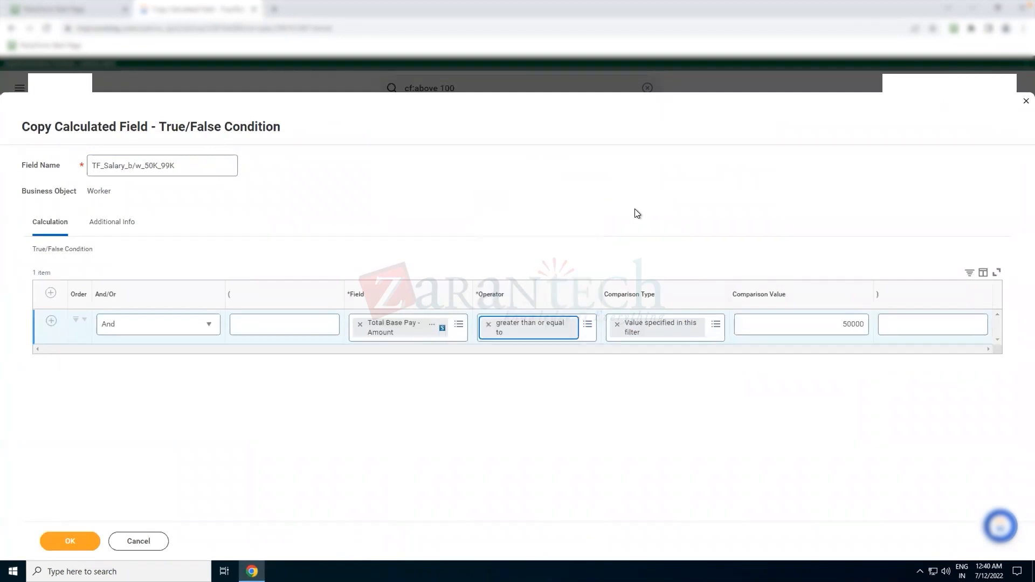
# Add a second And condition row that uses the Total Base Pay - Amount field.
pyautogui.click(51, 322)
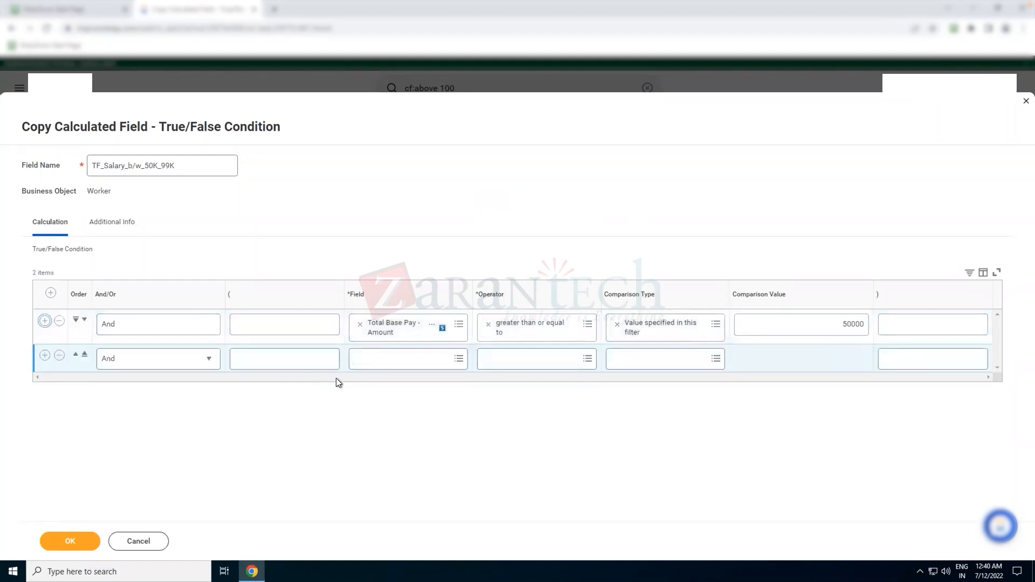
pyautogui.click(399, 359)
pyautogui.write('total')
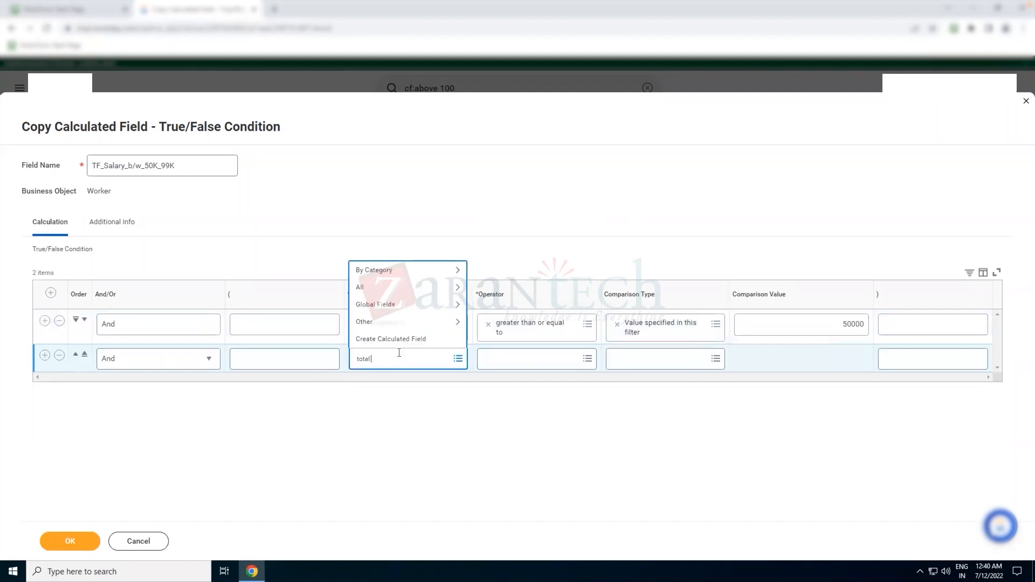
pyautogui.write(' base pay')
pyautogui.press('Return')
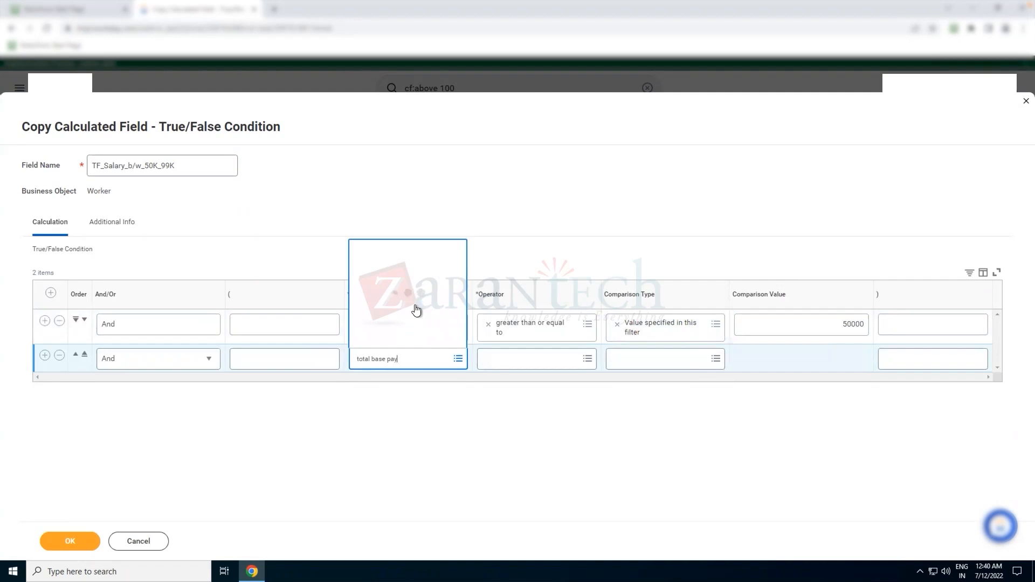
pyautogui.click(402, 152)
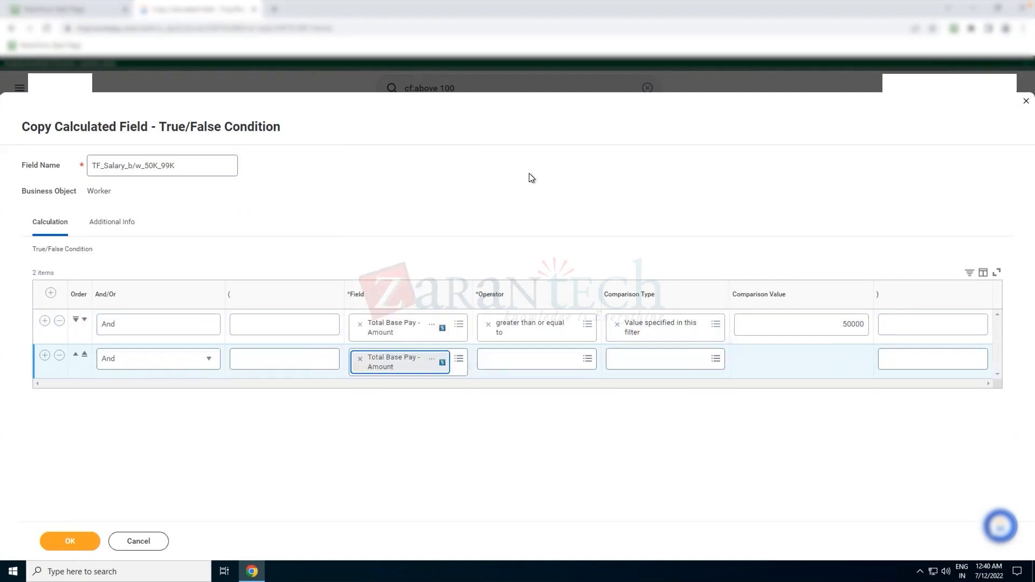
# Set the second condition's operator to less than or equal to.
pyautogui.click(533, 359)
pyautogui.click(533, 341)
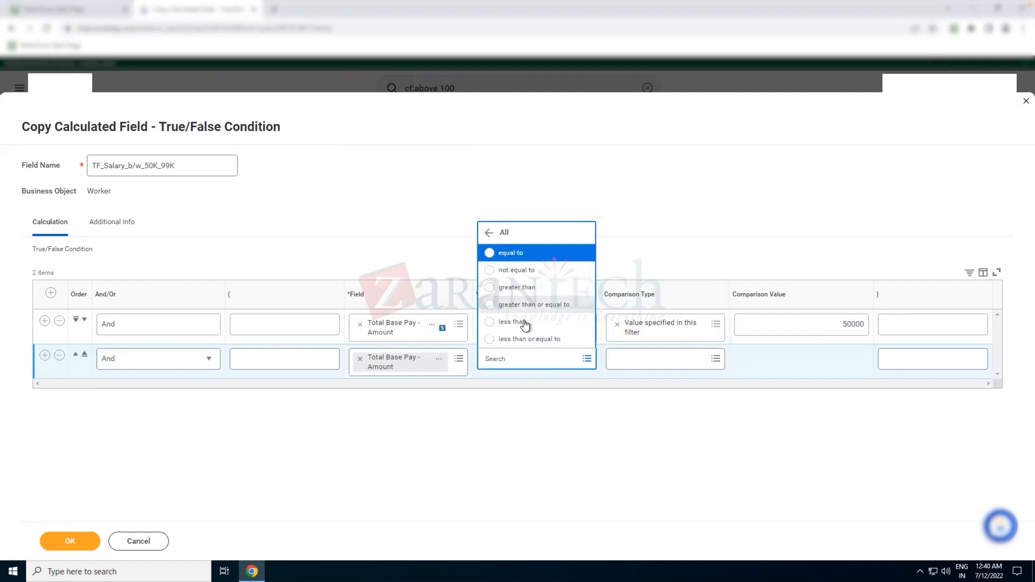
pyautogui.click(513, 322)
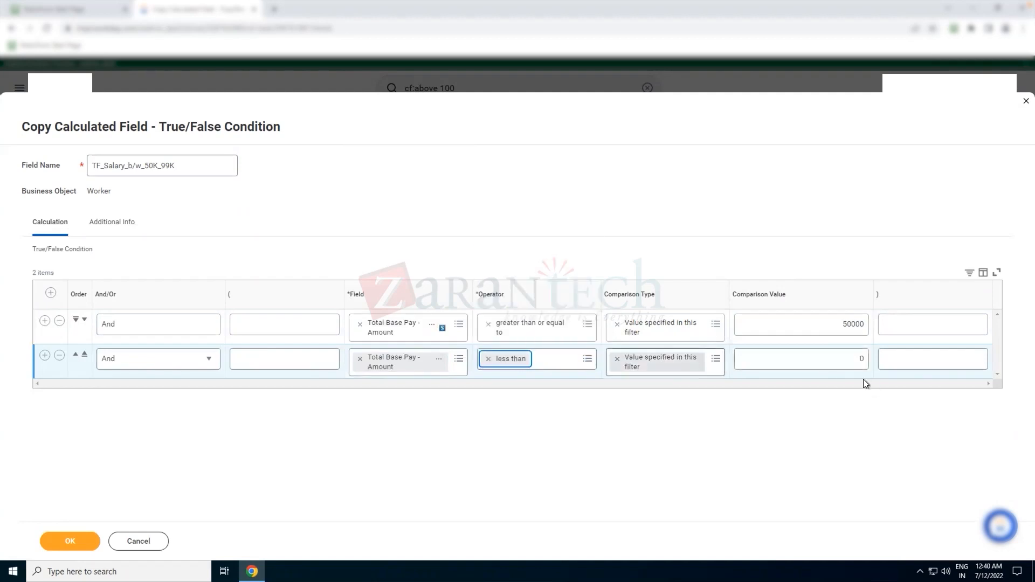
pyautogui.click(585, 358)
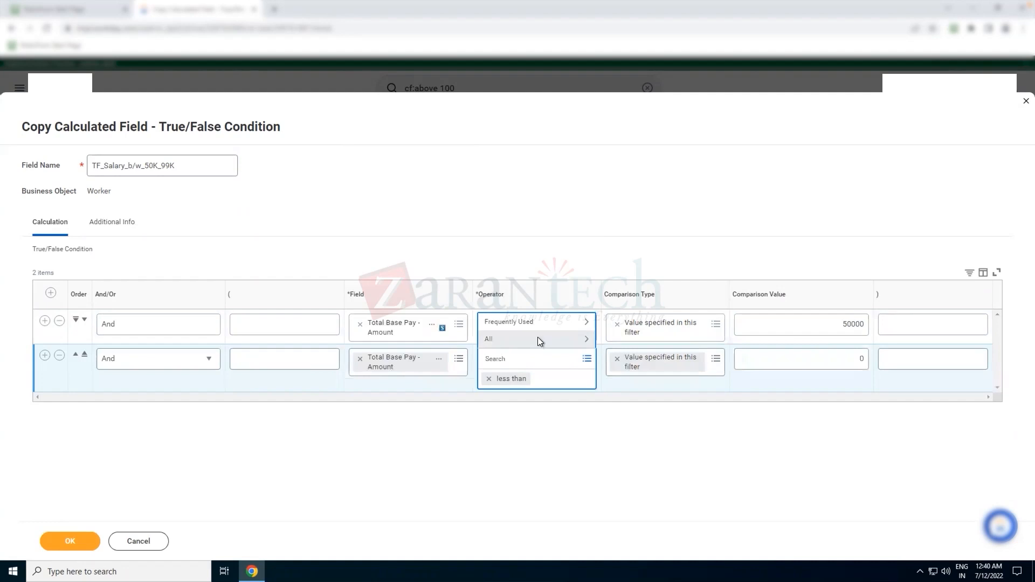
pyautogui.click(538, 338)
pyautogui.click(536, 341)
# Set the second condition's comparison value to 99000 and save the copied calculated field.
pyautogui.click(852, 357)
pyautogui.write('990000')
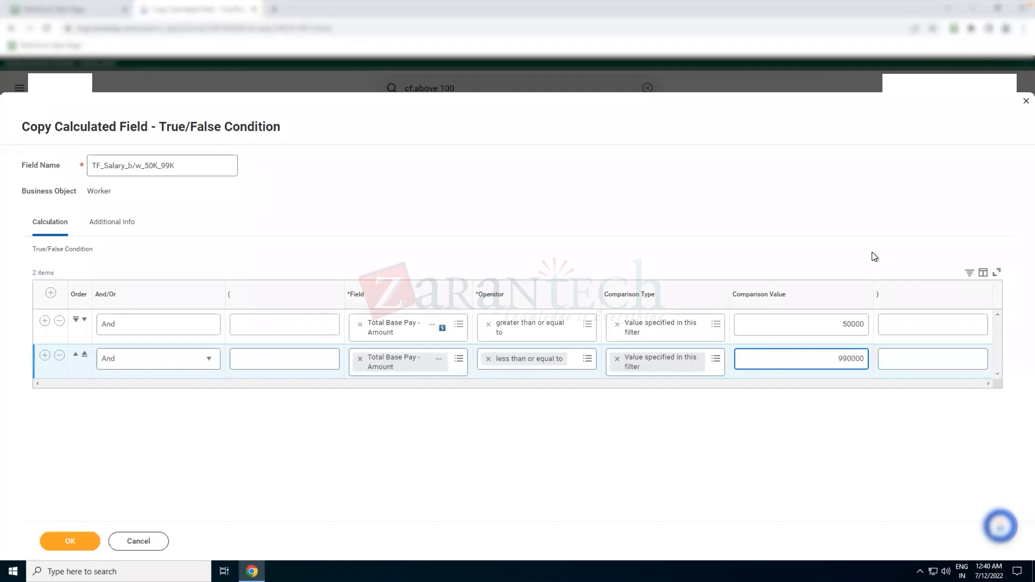
pyautogui.click(865, 222)
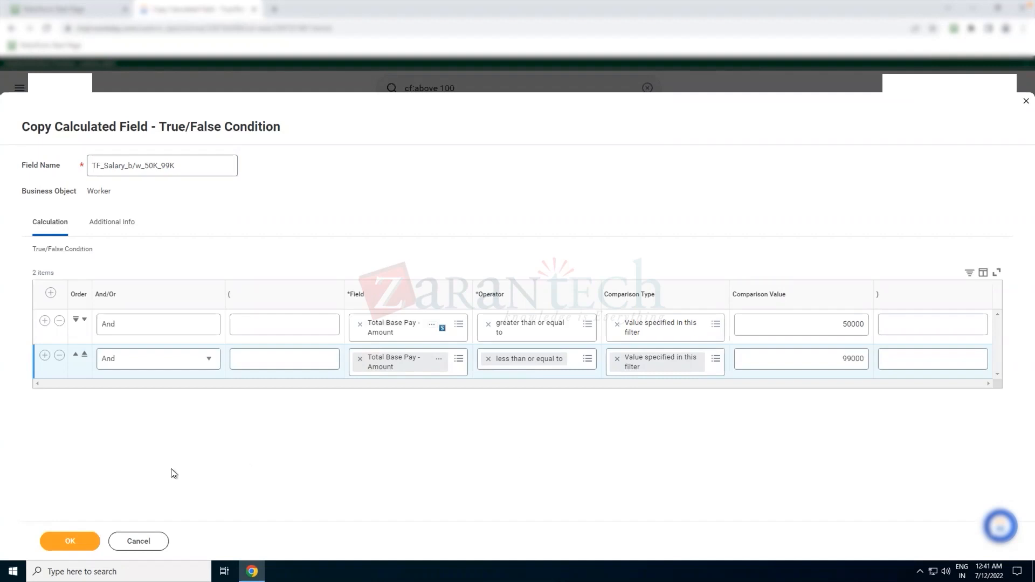
pyautogui.click(91, 548)
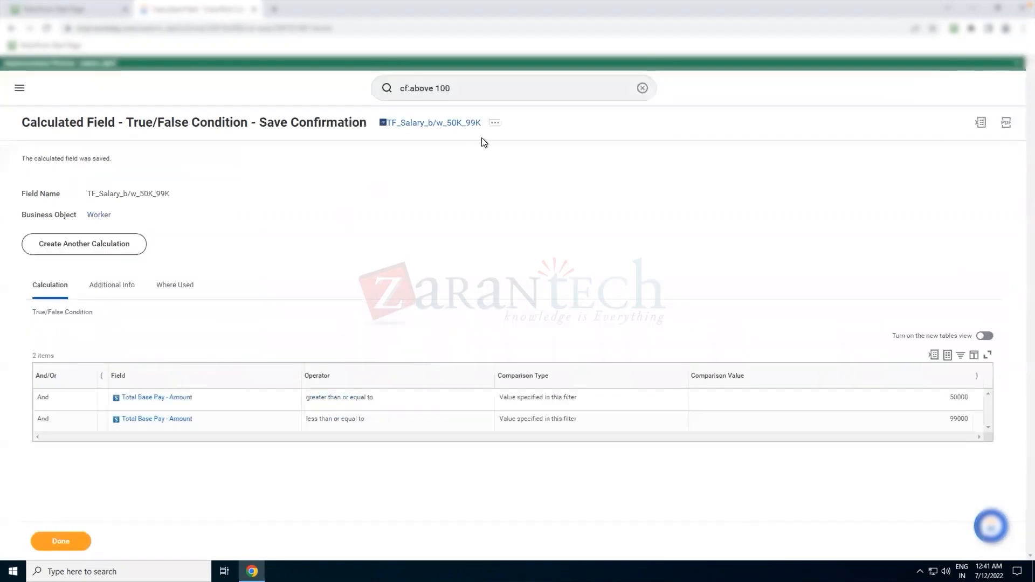
# Copy the TF_Salary_b/w_50K_99K calculated field and name the copy TF_Salary_lessthan_50000.
pyautogui.click(495, 125)
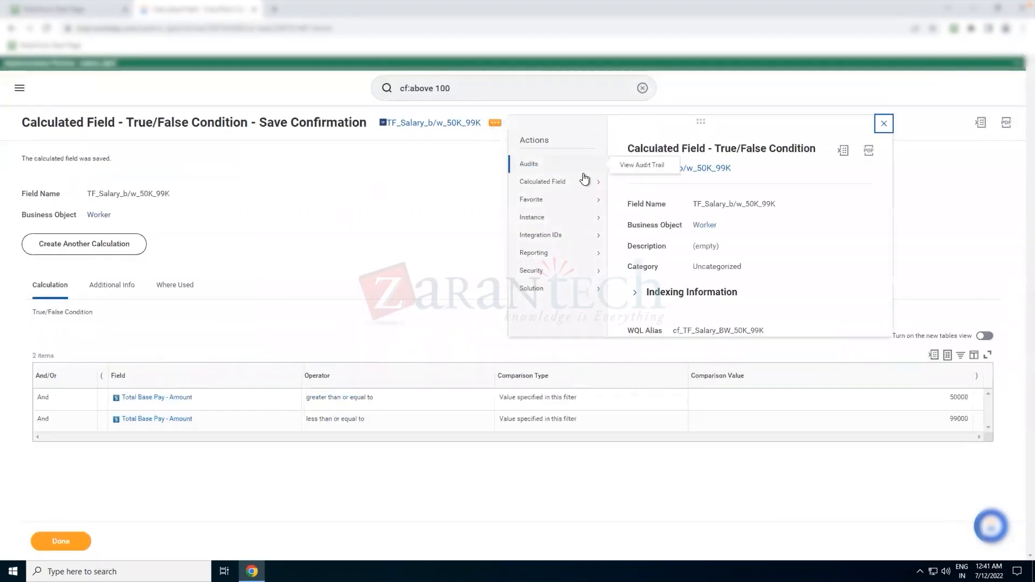
pyautogui.moveTo(584, 184)
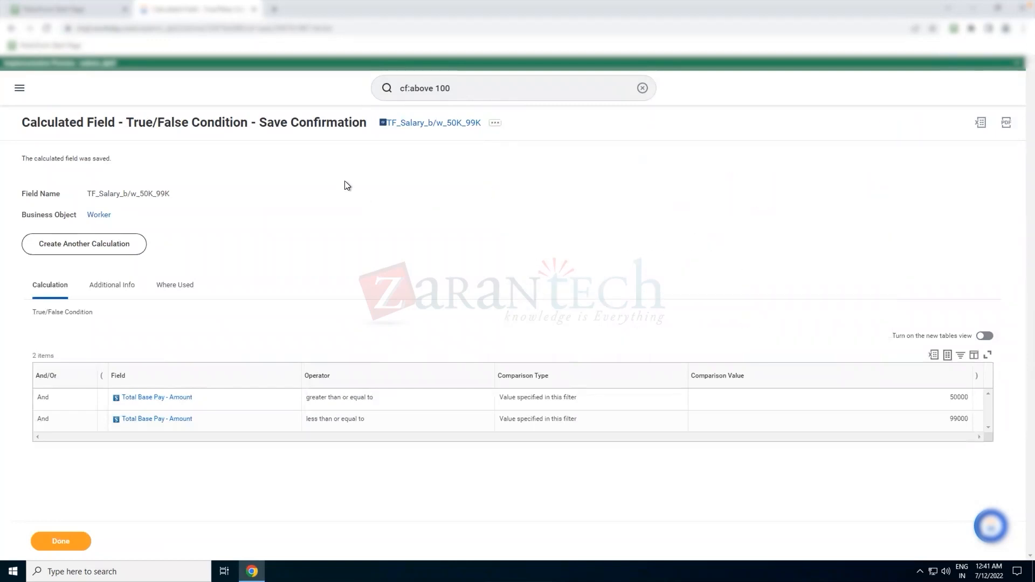
pyautogui.click(149, 166)
pyautogui.write('TF_Salary')
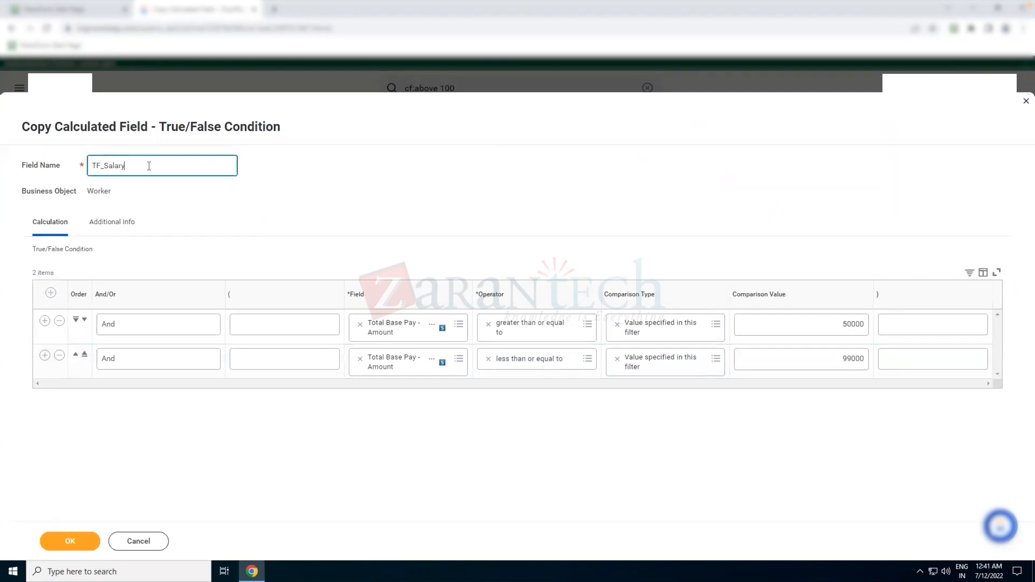
pyautogui.write('_50000')
pyautogui.press('Left')
pyautogui.press('Left')
pyautogui.press('Left')
pyautogui.press('Left')
pyautogui.press('Left')
pyautogui.write('lessthan_')
# Remove the second condition row, change the remaining condition's operator to less than, and save the copied field.
pyautogui.click(59, 355)
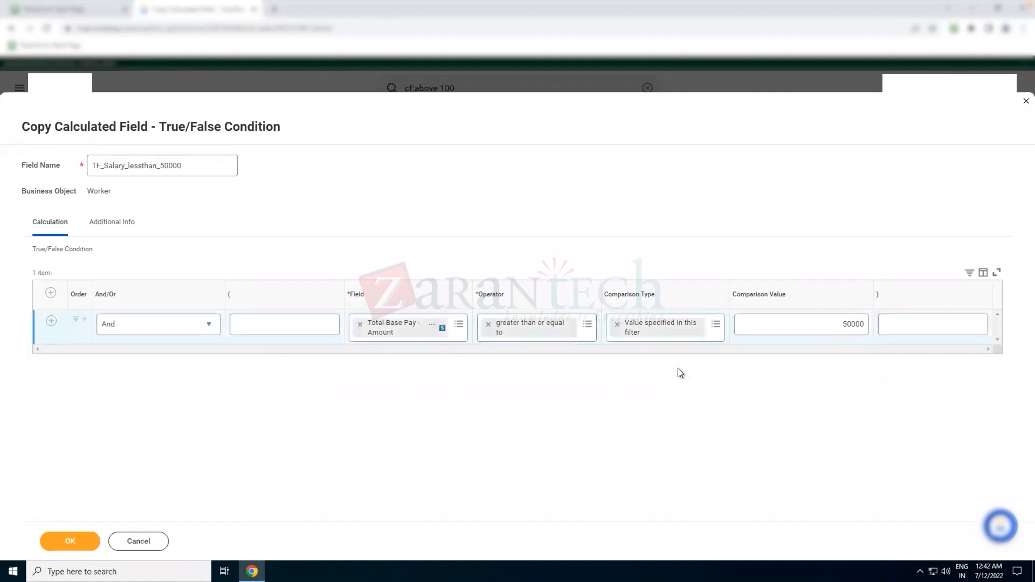
pyautogui.click(577, 325)
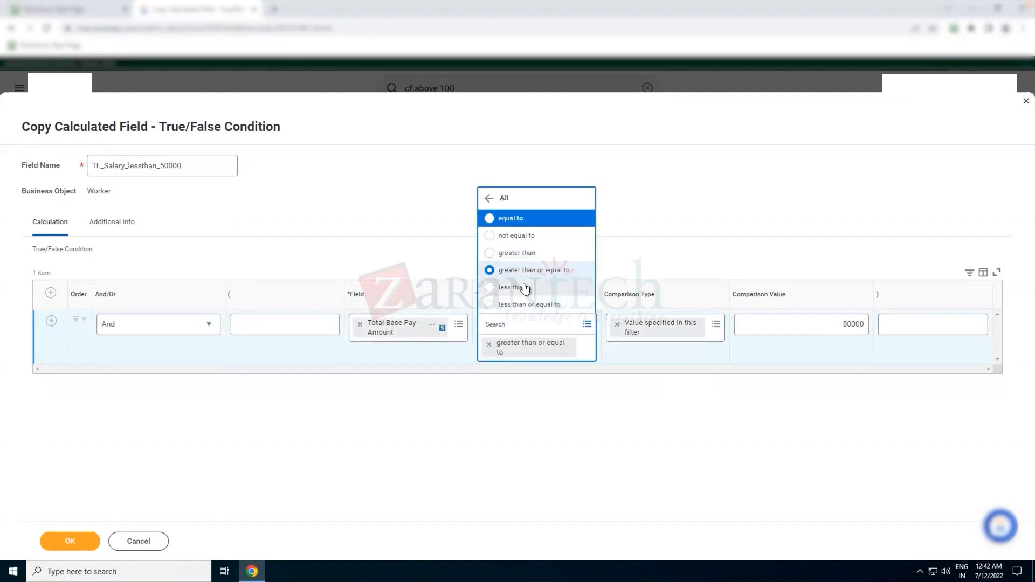
pyautogui.click(528, 289)
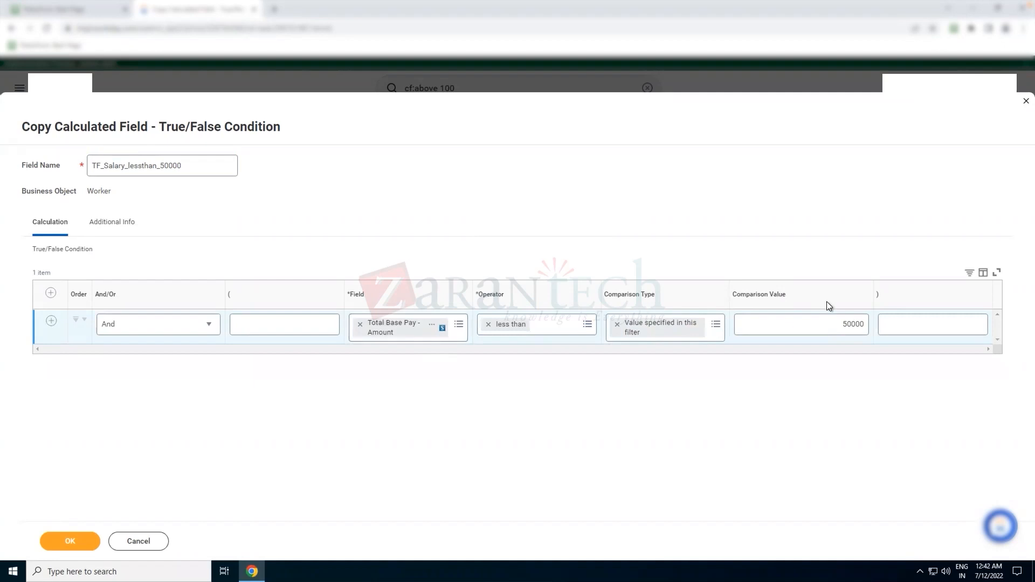
pyautogui.doubleClick(157, 172)
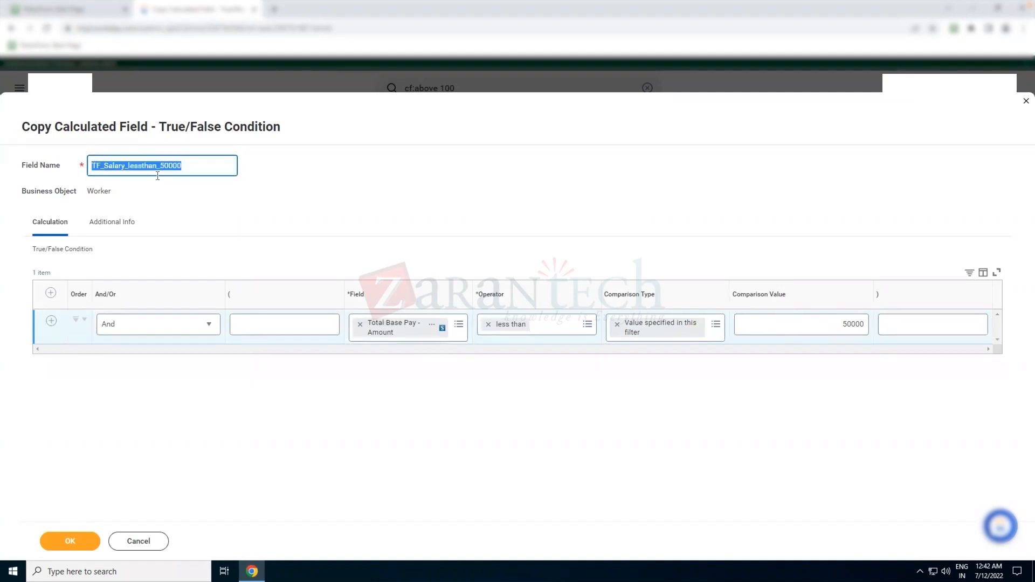
pyautogui.click(70, 543)
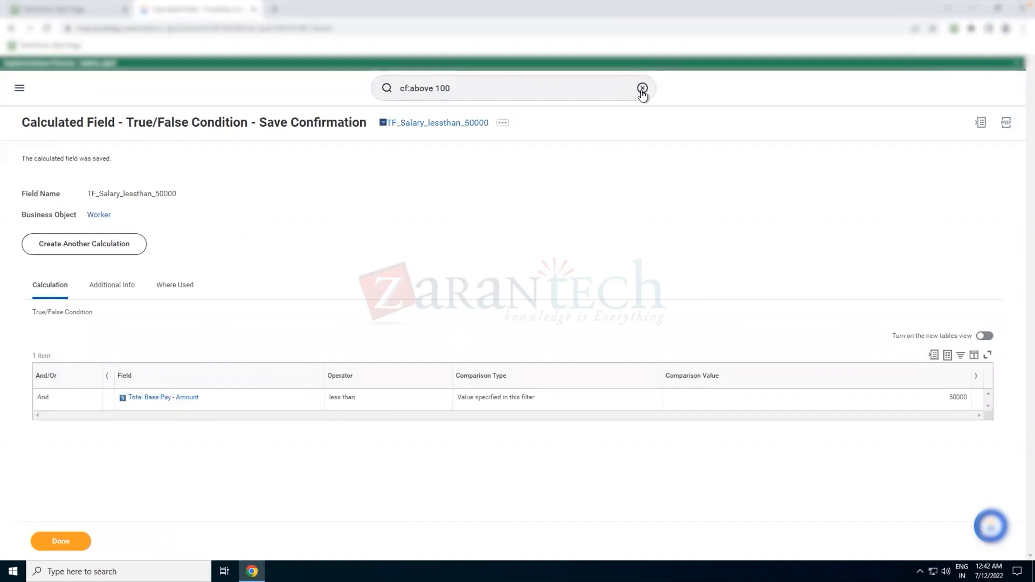
pyautogui.click(642, 89)
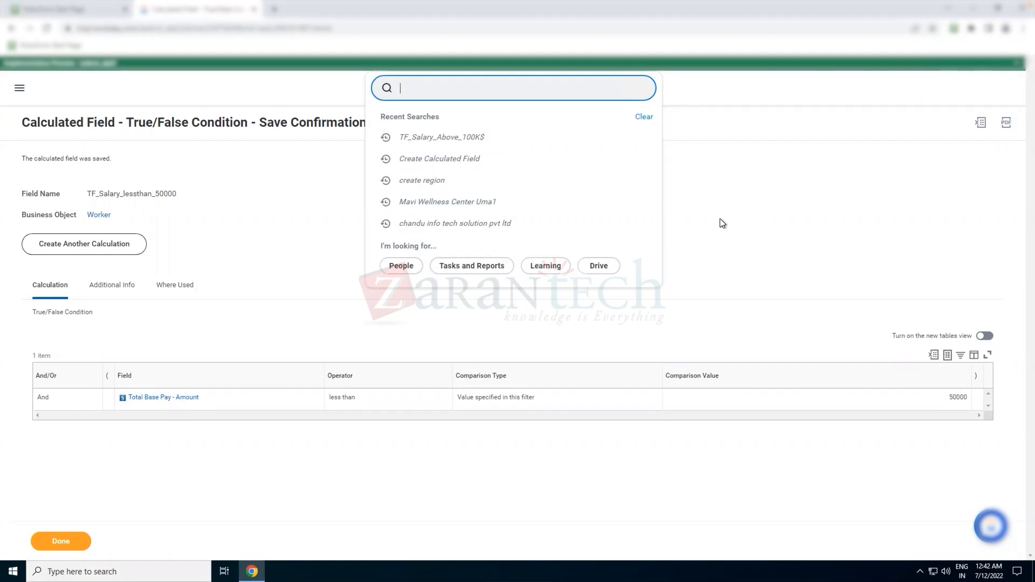
pyautogui.write('create cr')
pyautogui.press('BackSpace')
pyautogui.press('BackSpace')
pyautogui.press('BackSpace')
pyautogui.press('BackSpace')
pyautogui.press('BackSpace')
pyautogui.press('BackSpace')
pyautogui.press('BackSpace')
pyautogui.press('BackSpace')
pyautogui.press('BackSpace')
# Create another calculated field named Eval_Define_Salary_Ranges on the Worker business object with the Evaluate Expression function.
pyautogui.click(92, 244)
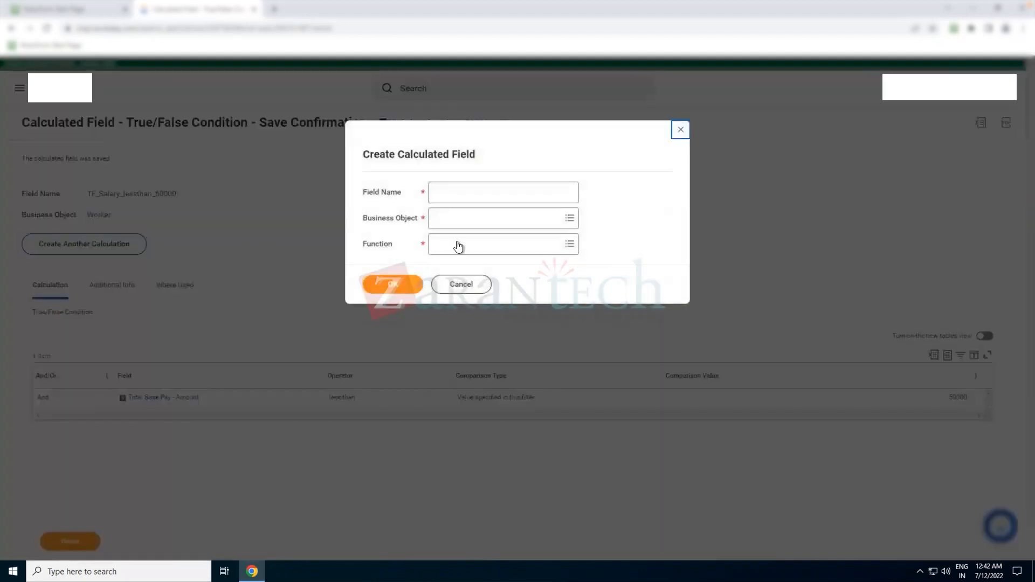
pyautogui.click(457, 242)
pyautogui.click(455, 192)
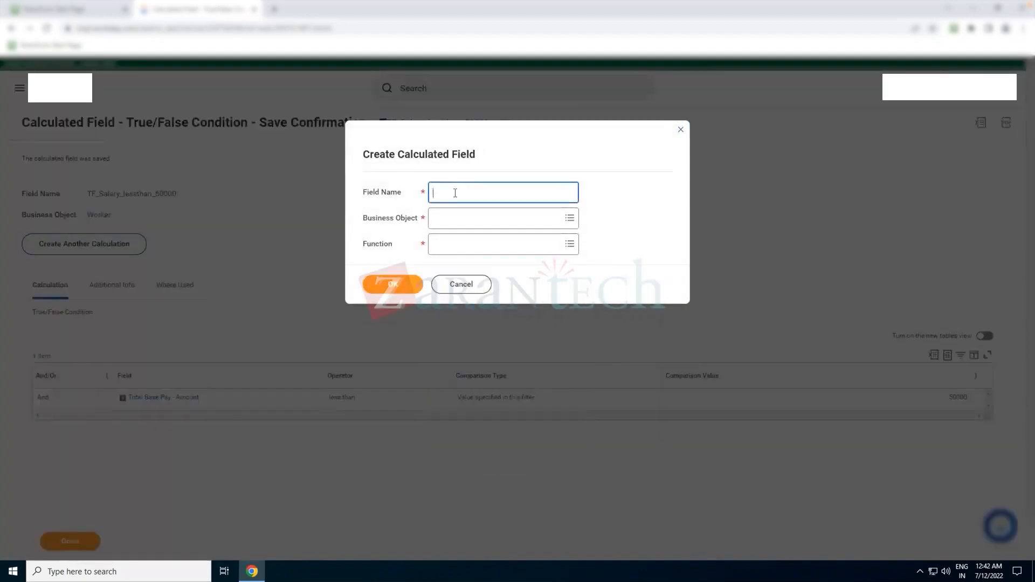
pyautogui.write('Eval_Define_Salary_Ranges')
pyautogui.press('Tab')
pyautogui.write('worker')
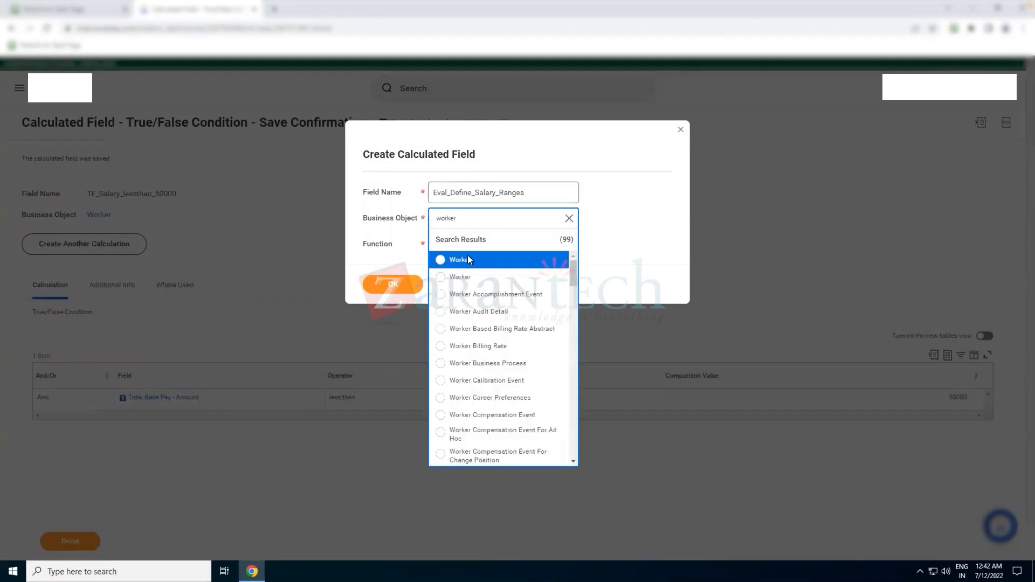
pyautogui.click(469, 259)
pyautogui.click(489, 250)
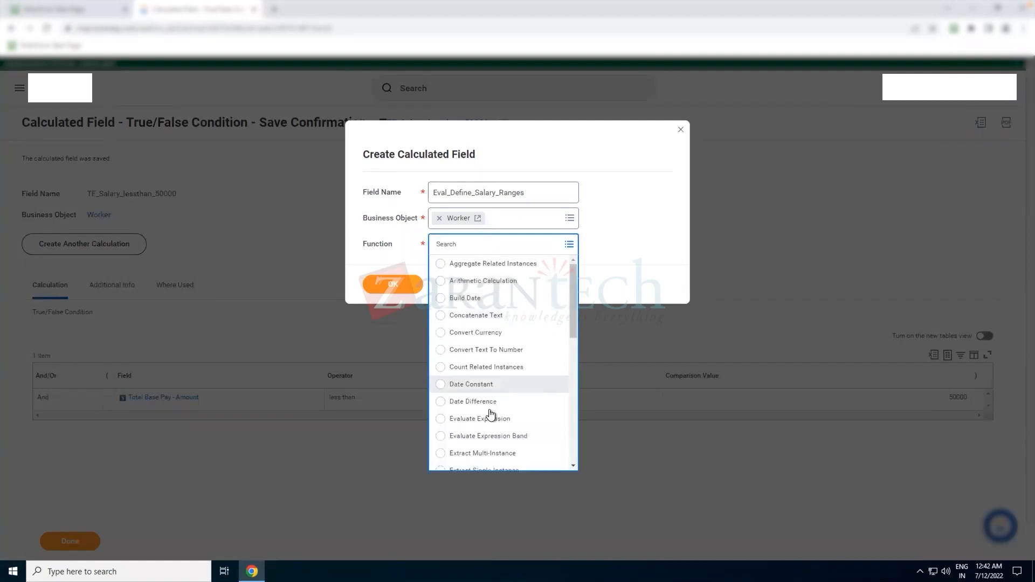
pyautogui.click(475, 419)
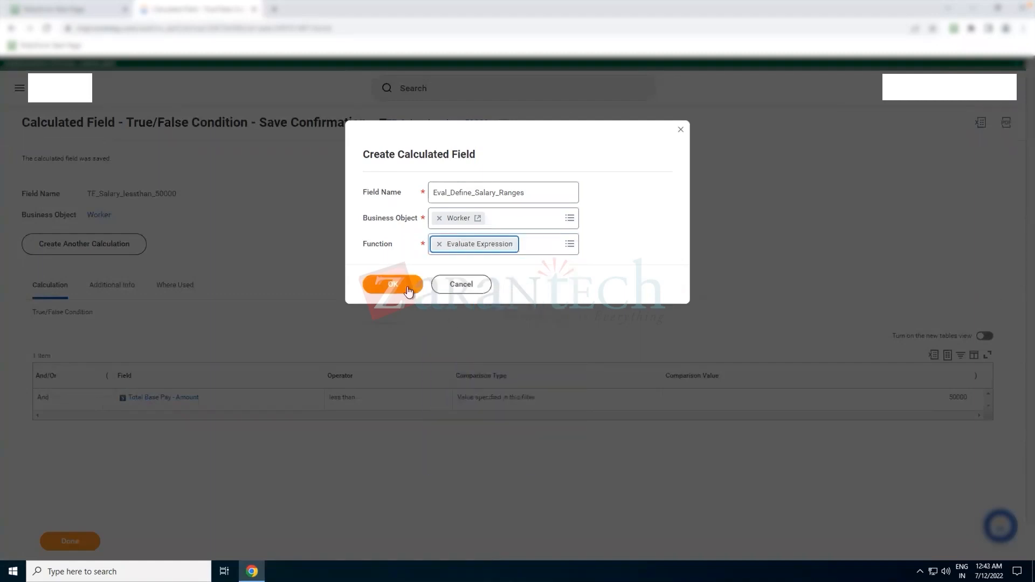
pyautogui.click(408, 288)
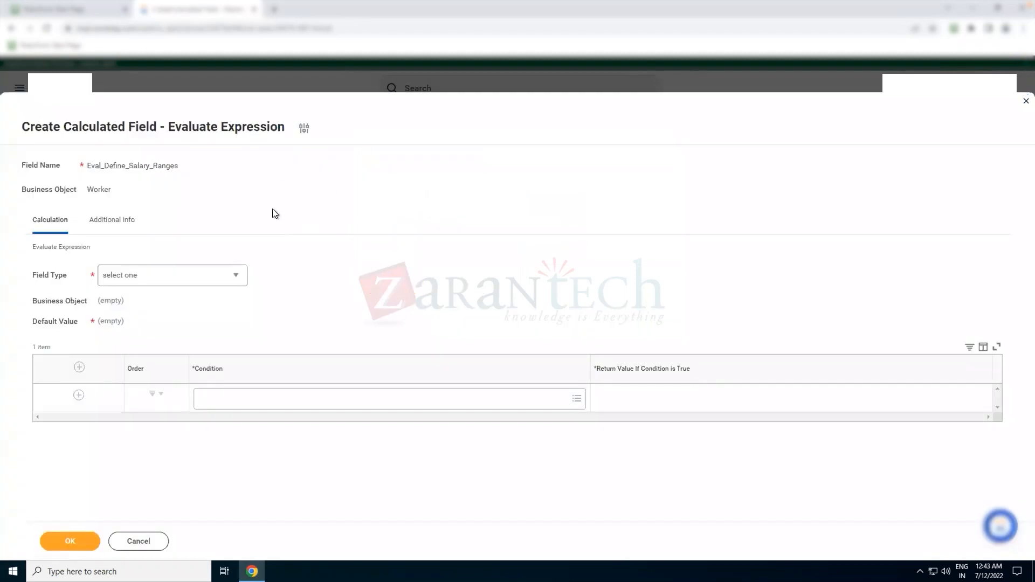
pyautogui.click(205, 281)
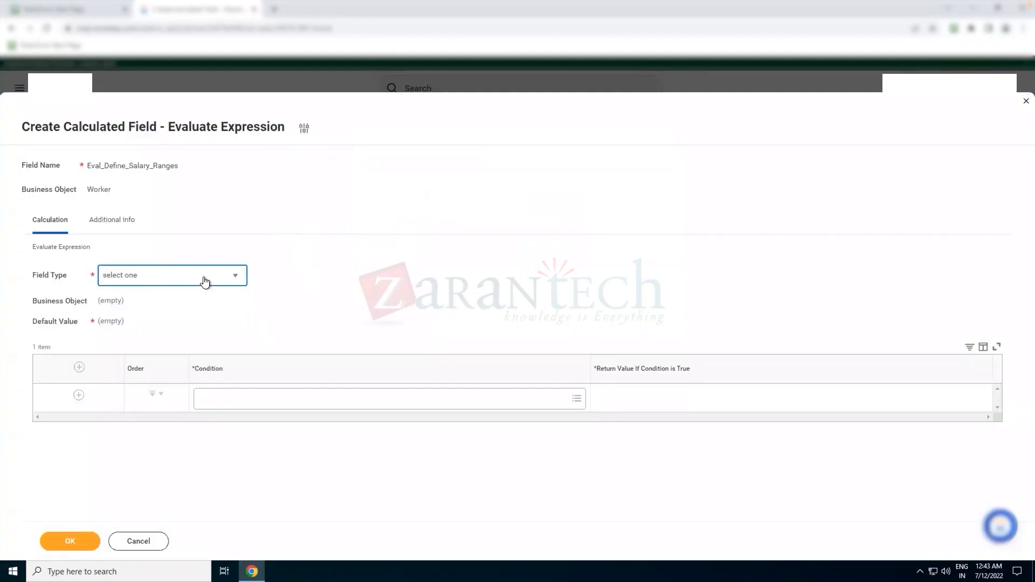
pyautogui.click(375, 277)
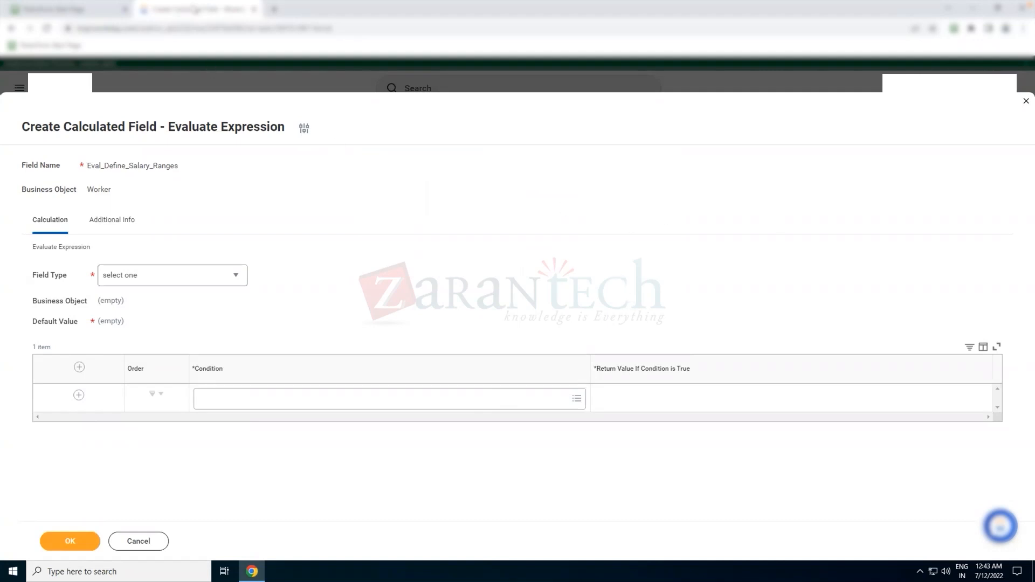
# Duplicate the browser tab, view the TF_Salary_Above_100K$ calculated field and its related actions there, and return to the Evaluate Expression form.
pyautogui.rightClick(197, 9)
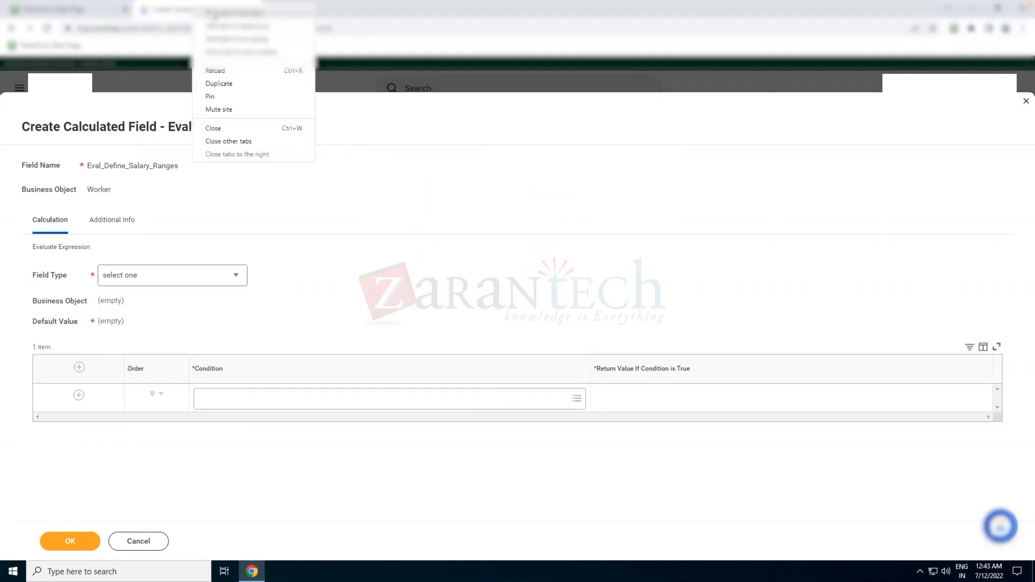
pyautogui.click(228, 83)
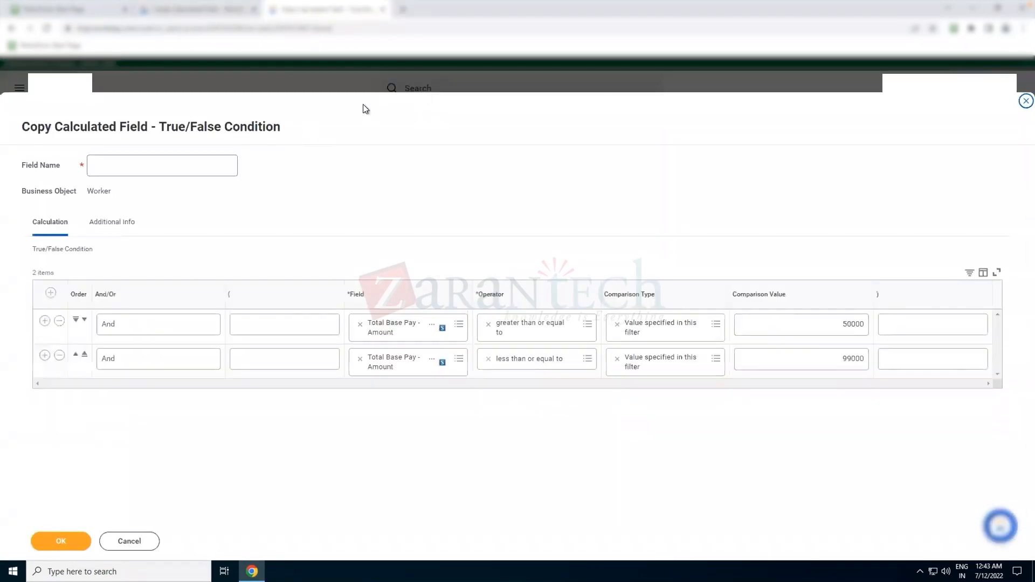
pyautogui.click(1025, 101)
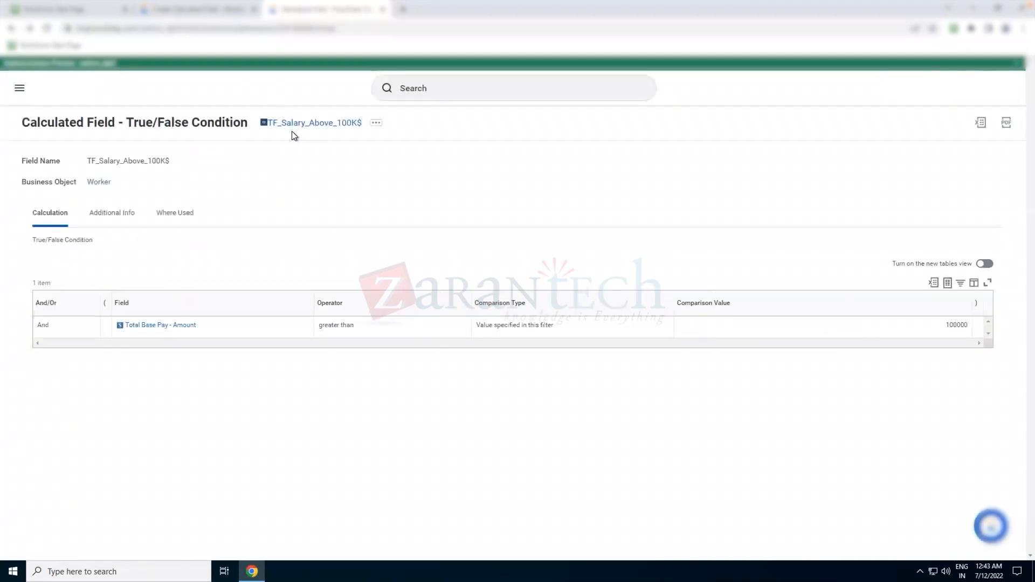
pyautogui.click(381, 125)
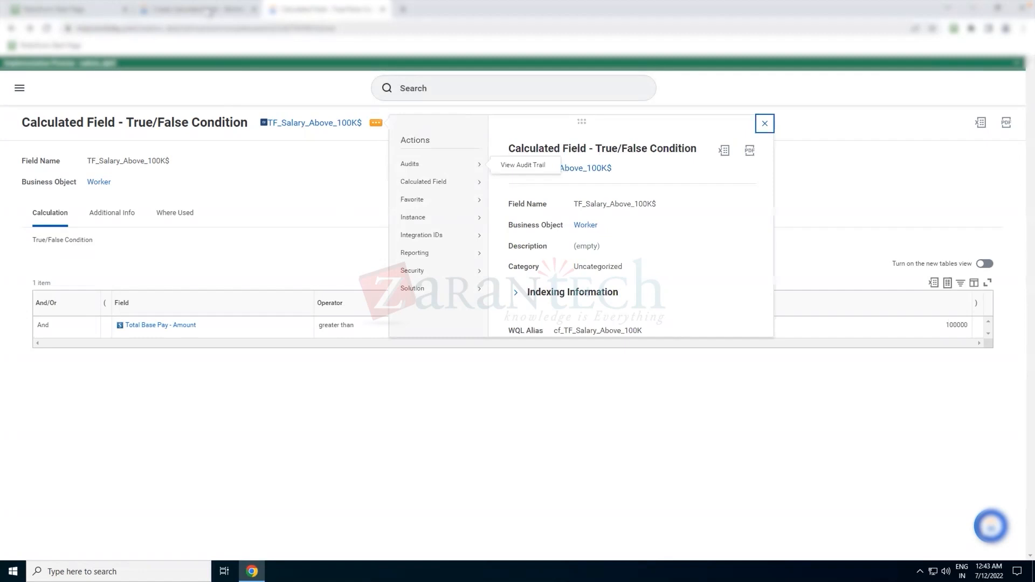
pyautogui.click(203, 12)
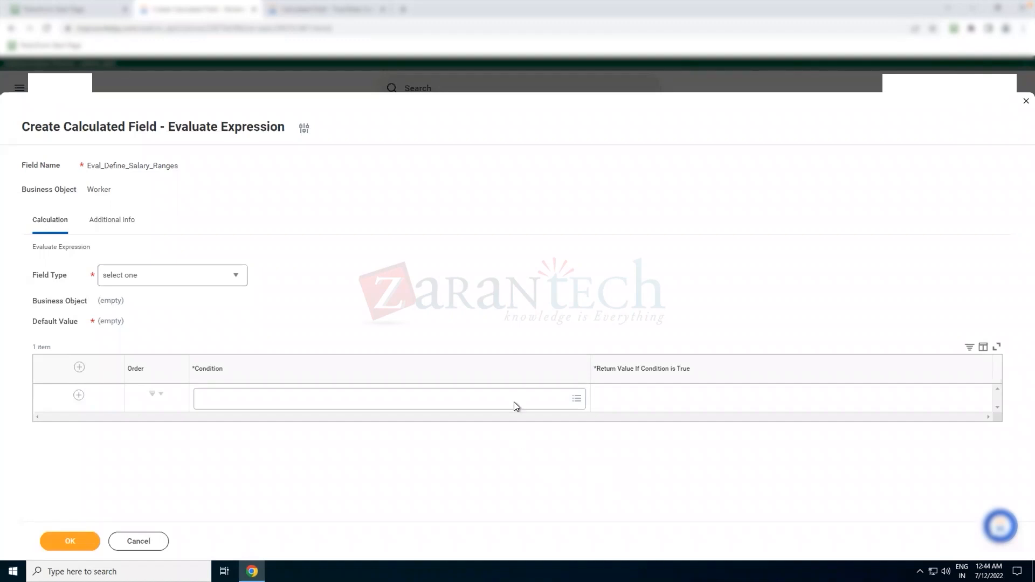
# Set the field type to Text and extend the condition table to three rows.
pyautogui.click(219, 277)
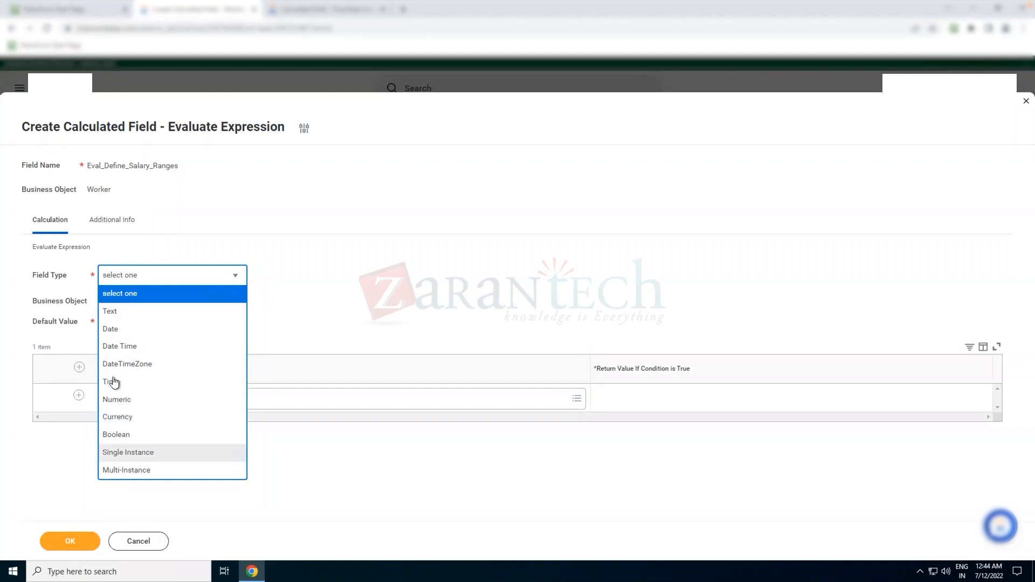
pyautogui.click(115, 315)
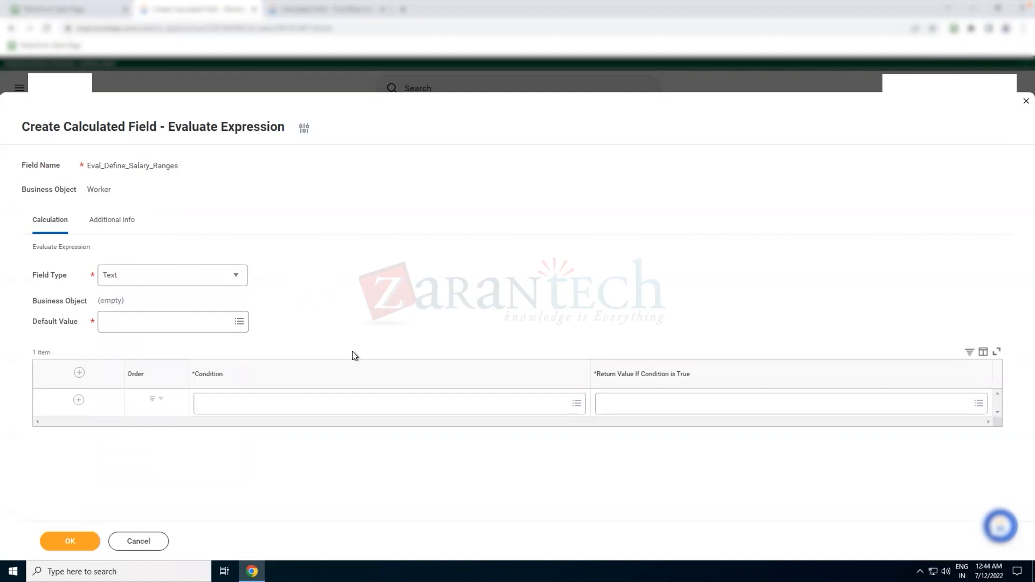
pyautogui.click(271, 404)
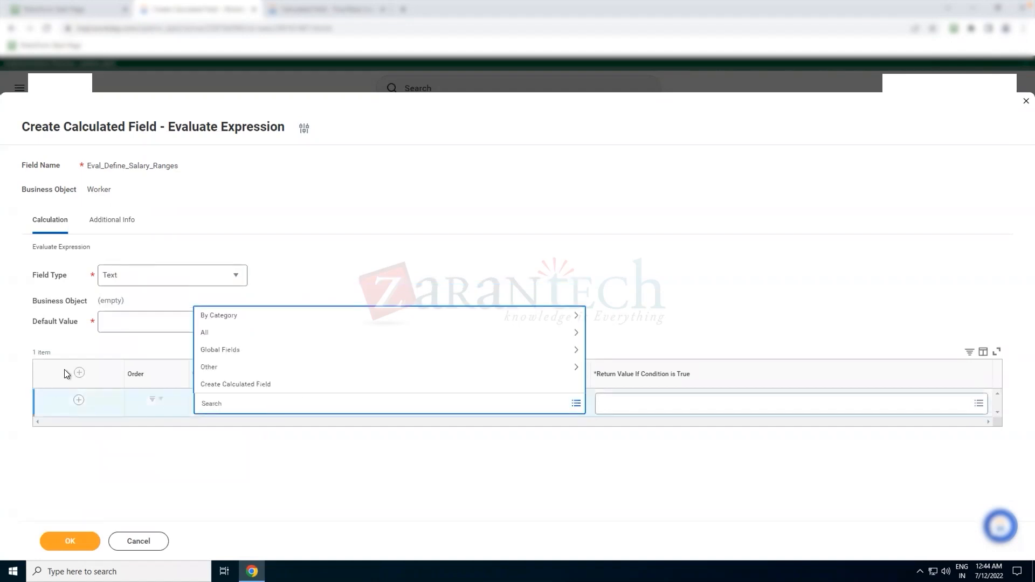
pyautogui.click(79, 373)
pyautogui.click(79, 373)
pyautogui.click(79, 373)
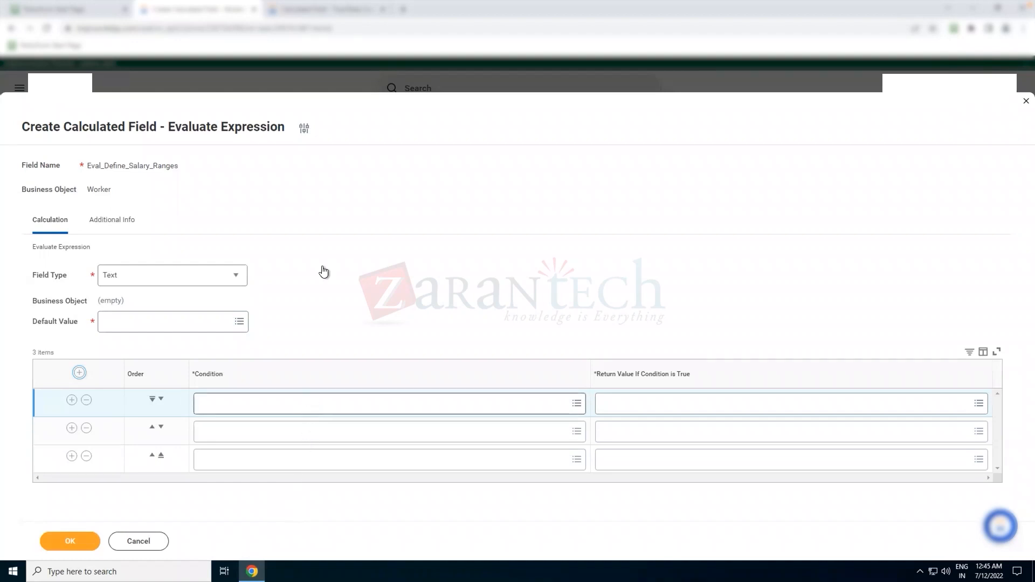
# Review the TF_Salary_Above_100K$ definition in the duplicate browser tab and return to the Evaluate Expression form.
pyautogui.click(334, 10)
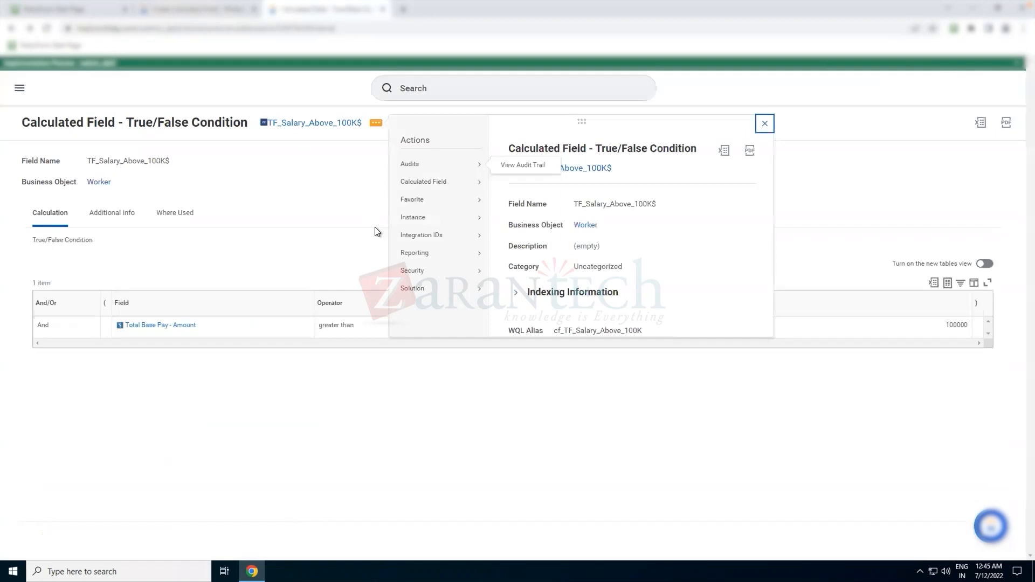
pyautogui.click(335, 197)
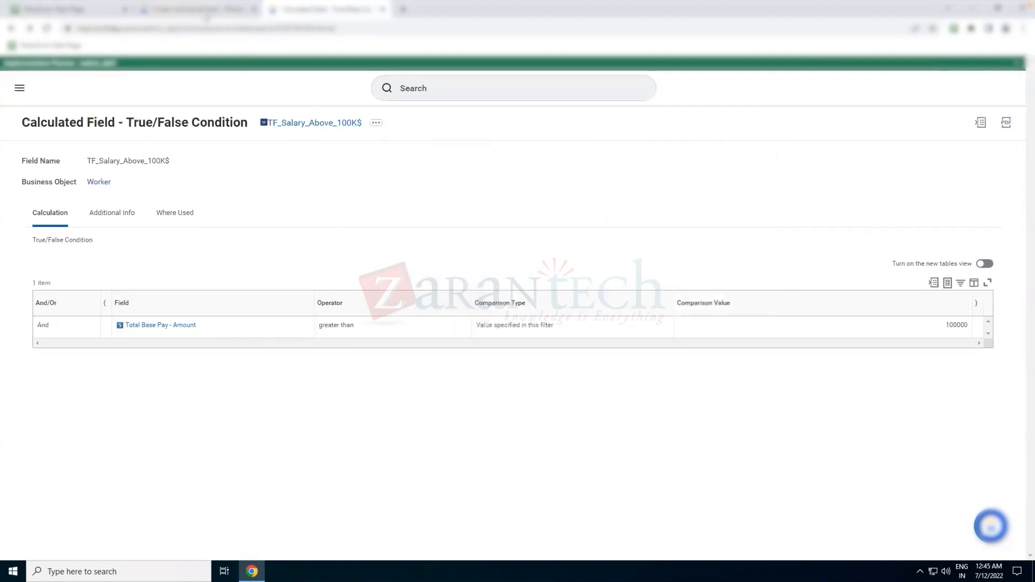
pyautogui.click(205, 11)
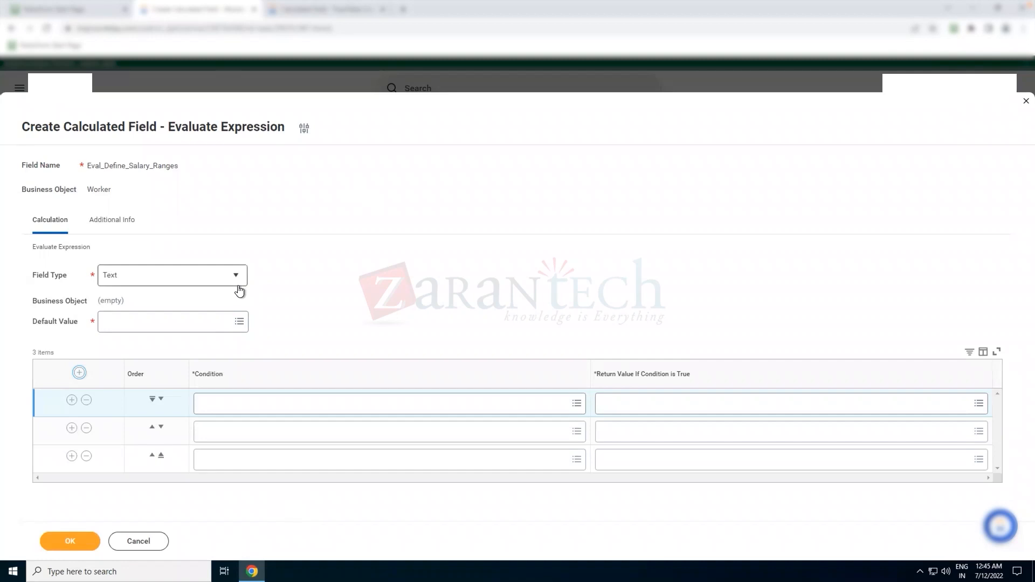
# Search the first row's condition for 100k and select TF_Salary_Above_100K$.
pyautogui.click(360, 402)
pyautogui.write('100k')
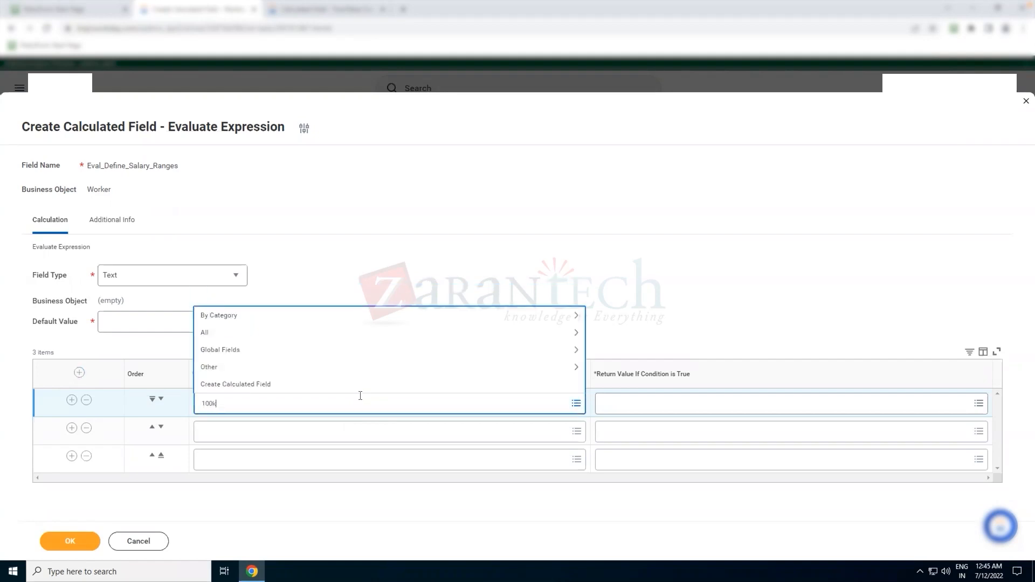
pyautogui.press('Return')
pyautogui.click(332, 385)
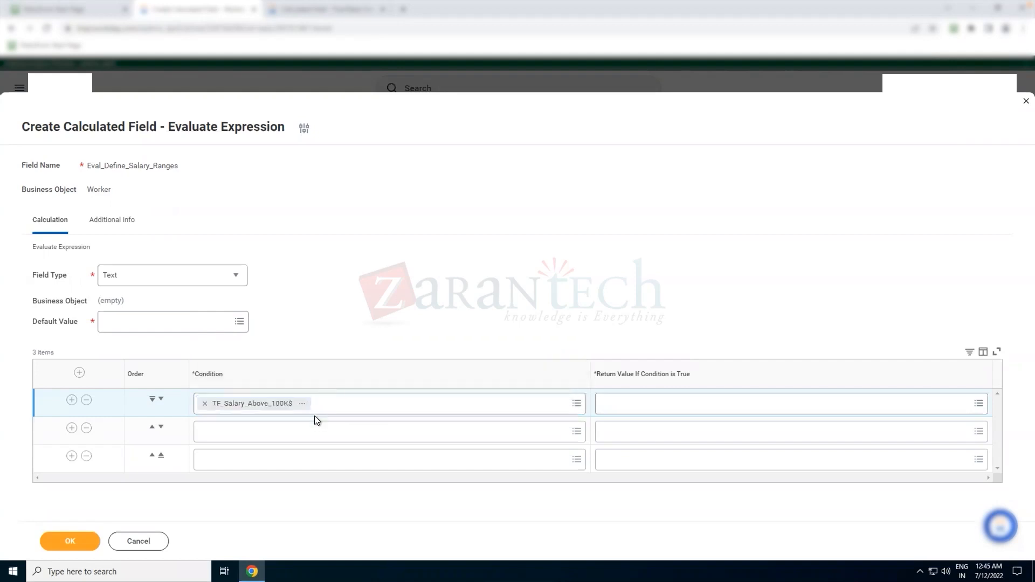
# Search the second row's condition for 50k and look through the matching fields.
pyautogui.click(302, 429)
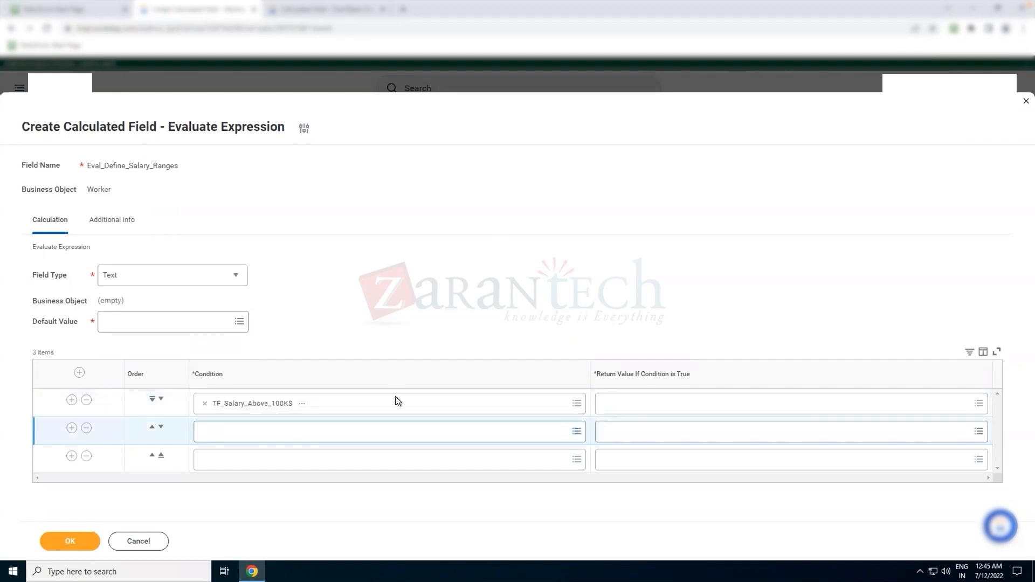
pyautogui.click(358, 432)
pyautogui.write('50k')
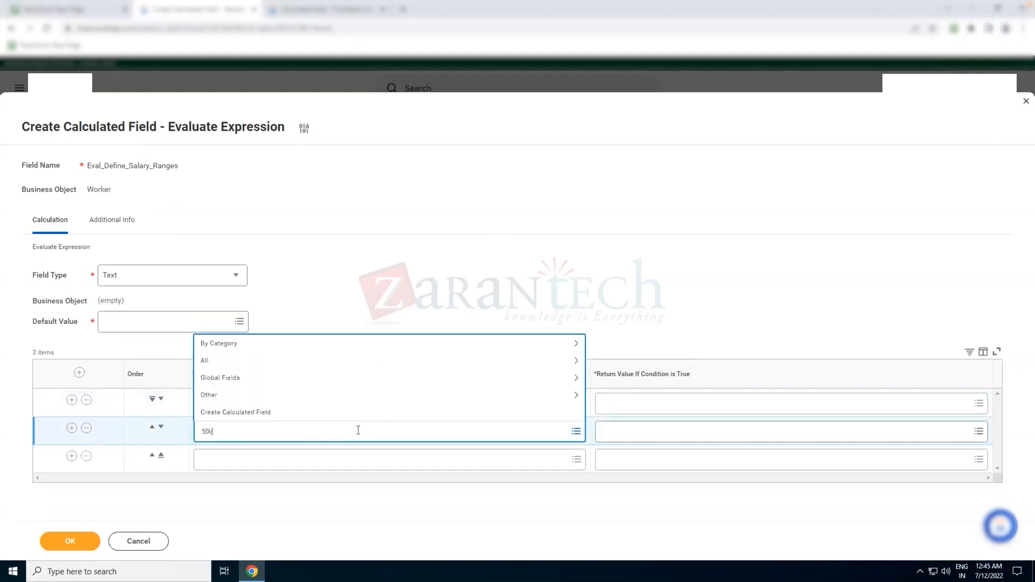
pyautogui.press('Return')
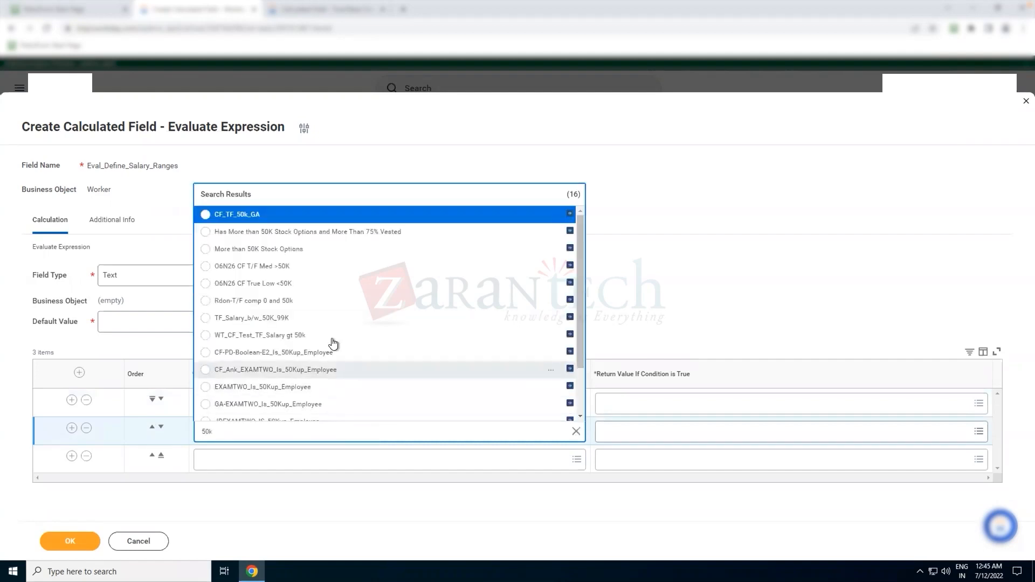
pyautogui.scroll(-2, 319, 360)
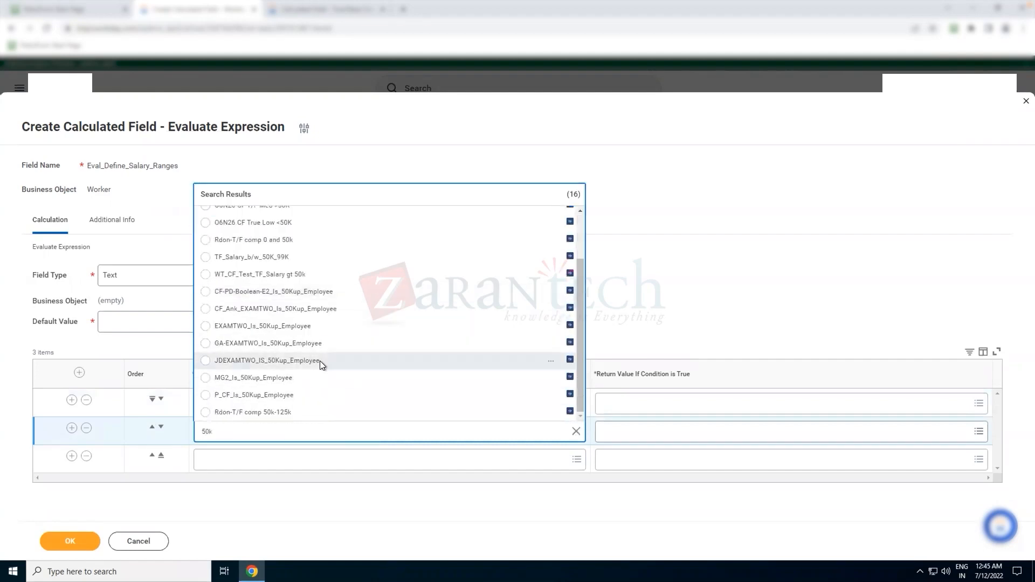
pyautogui.scroll(2, 319, 361)
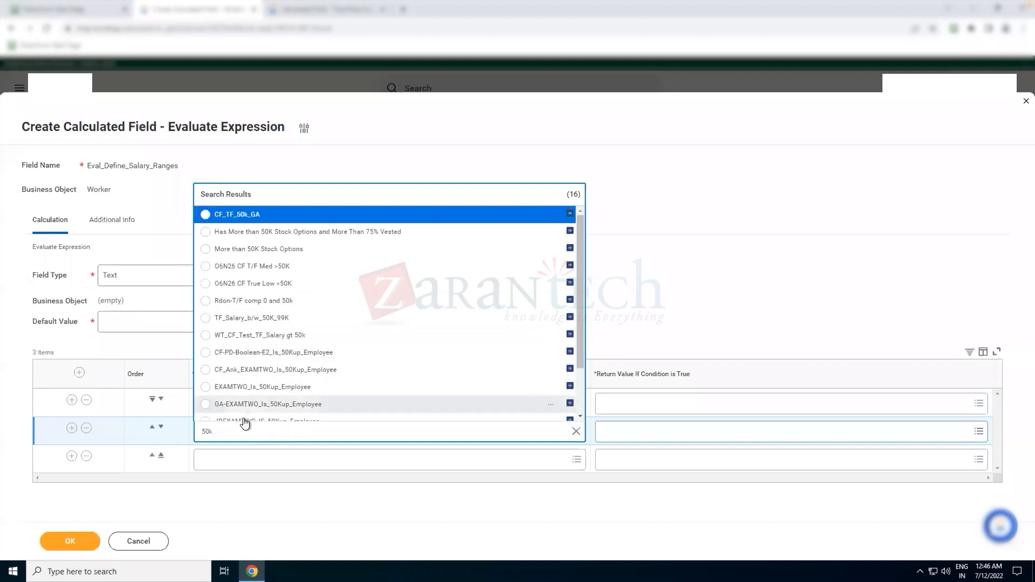
pyautogui.scroll(-2, 307, 328)
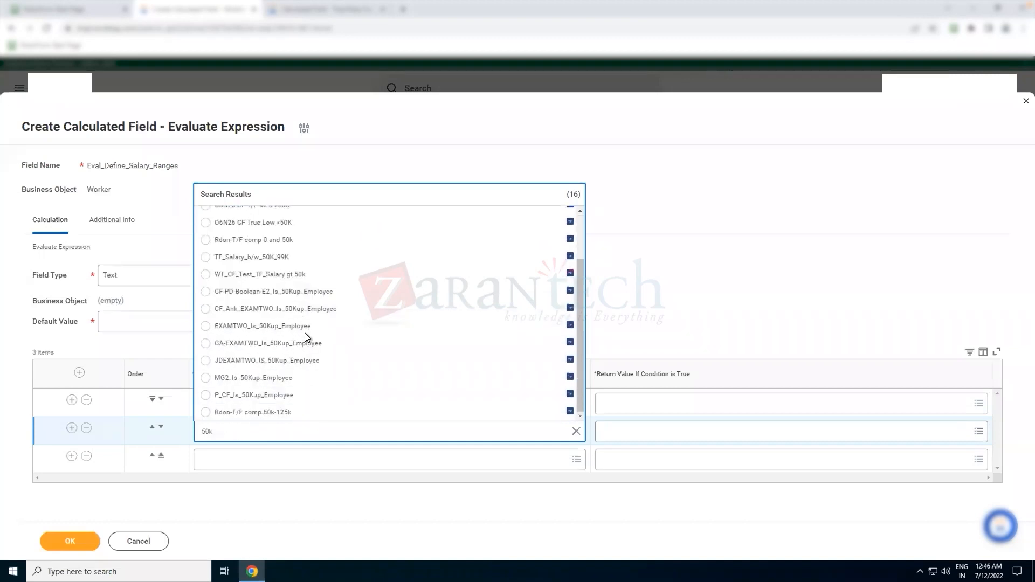
# Search the second row's condition for 50000 instead and select TF_Salary_lessthan_50000.
pyautogui.press('BackSpace')
pyautogui.write('000')
pyautogui.press('Return')
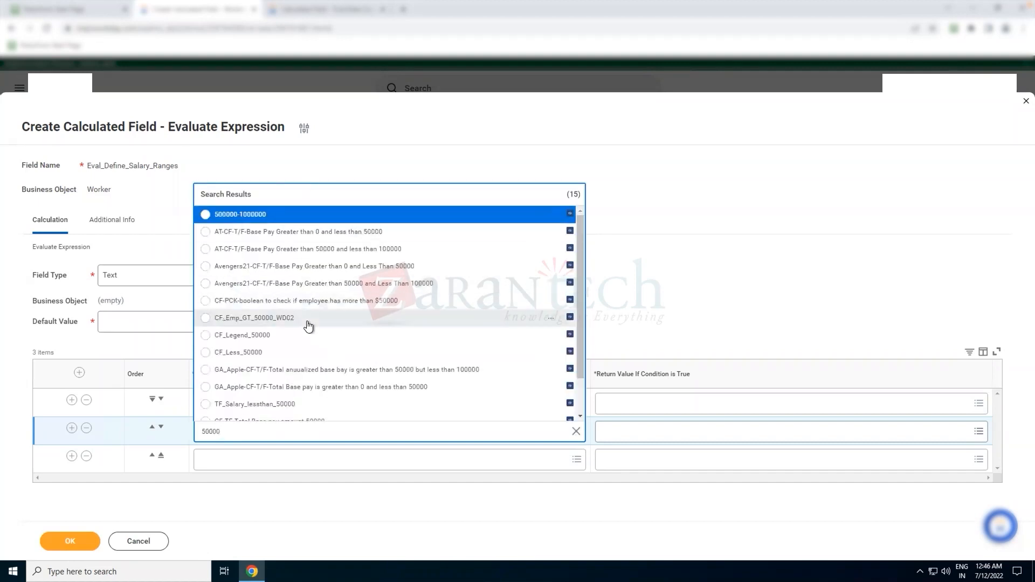
pyautogui.scroll(-2, 307, 323)
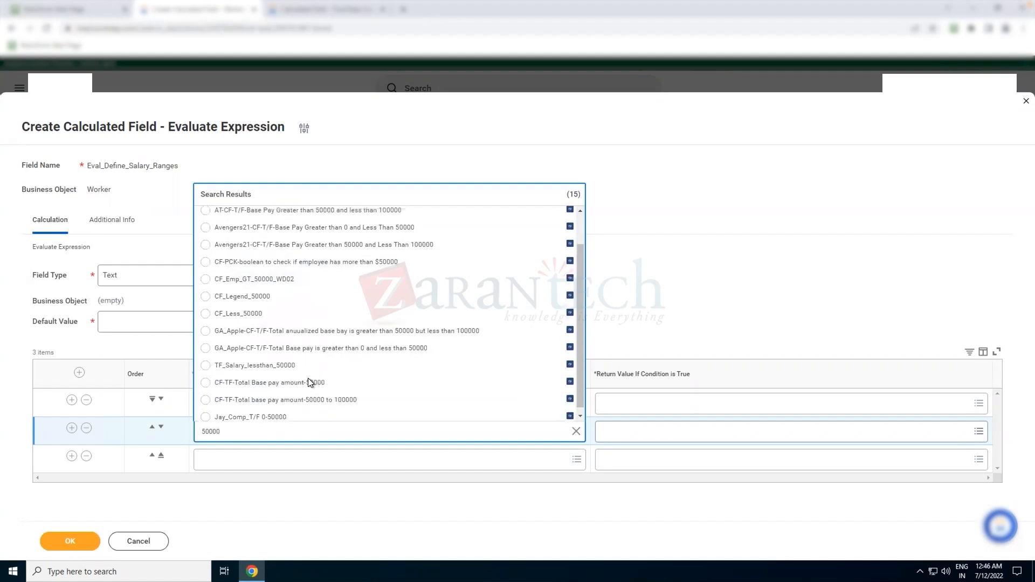
pyautogui.scroll(1, 308, 377)
pyautogui.click(292, 382)
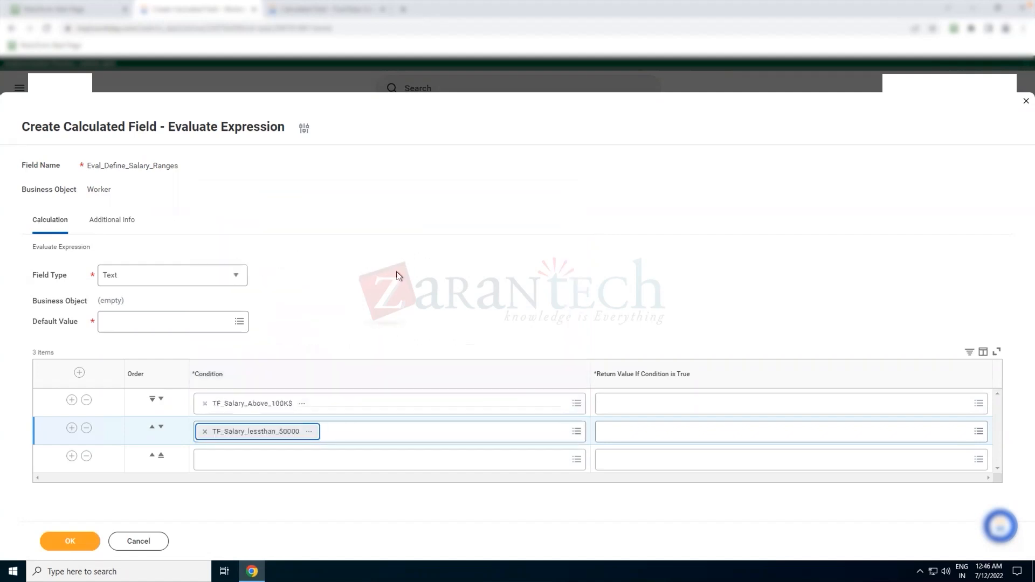
# Search the third row's condition for 50k 99k and select TF_Salary_b/w_50K_99K.
pyautogui.click(315, 467)
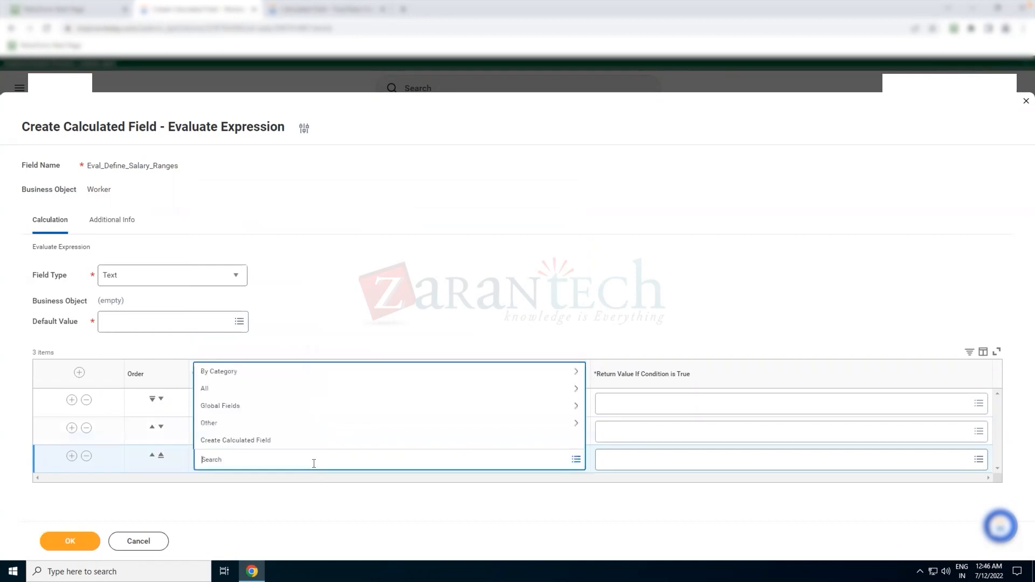
pyautogui.write('50')
pyautogui.write('k 100k')
pyautogui.press('BackSpace')
pyautogui.press('BackSpace')
pyautogui.press('BackSpace')
pyautogui.write('99k')
pyautogui.press('Return')
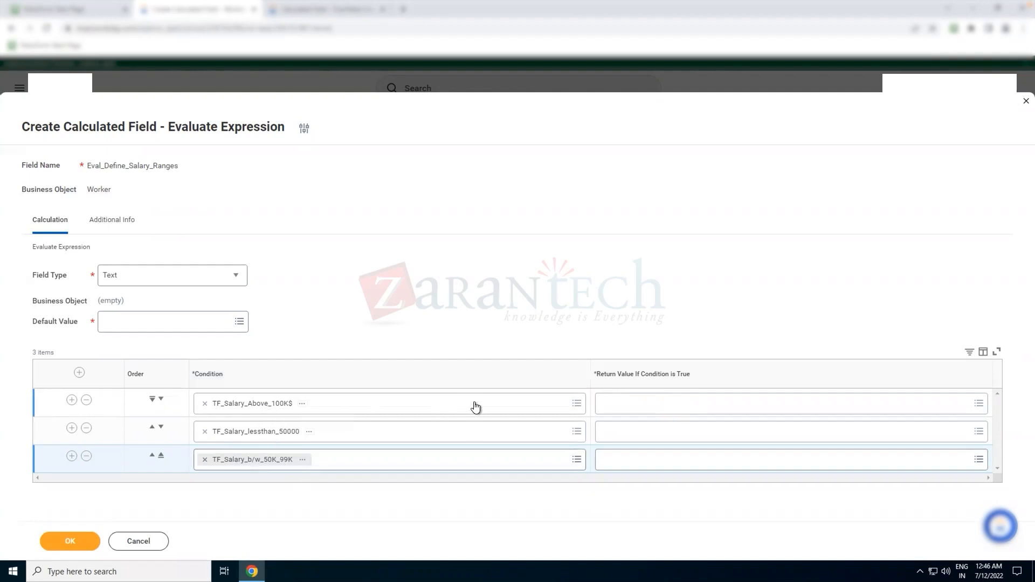
# Set the first row's return value to the Global text constant medium after checking its definition.
pyautogui.click(655, 404)
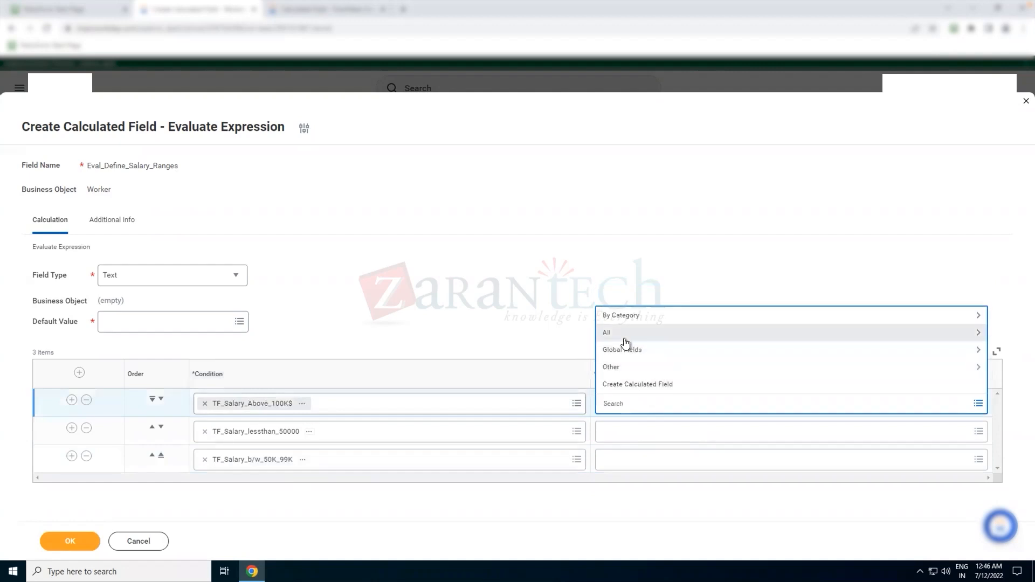
pyautogui.write('medu')
pyautogui.press('BackSpace')
pyautogui.write('ium')
pyautogui.press('Return')
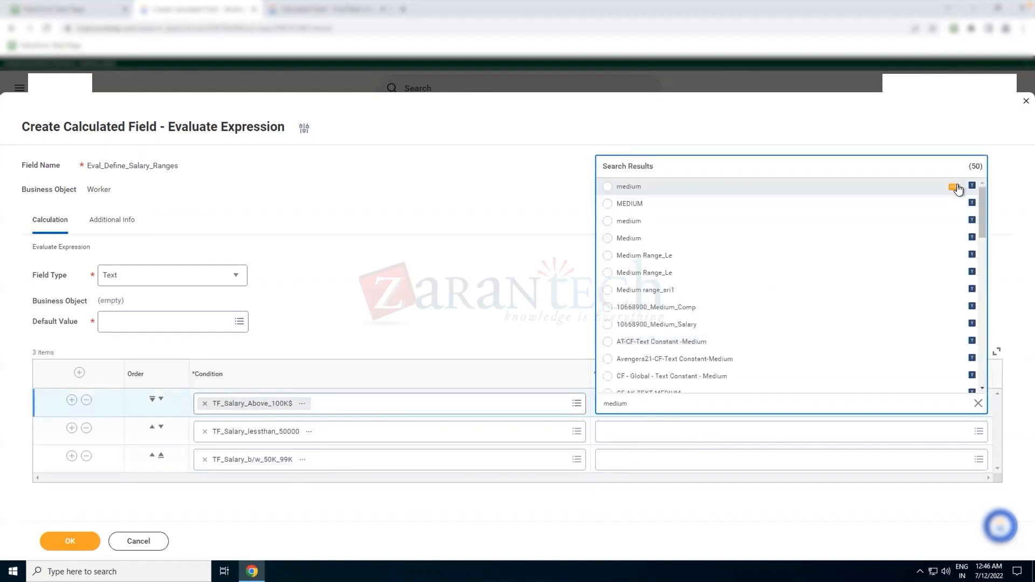
pyautogui.click(954, 188)
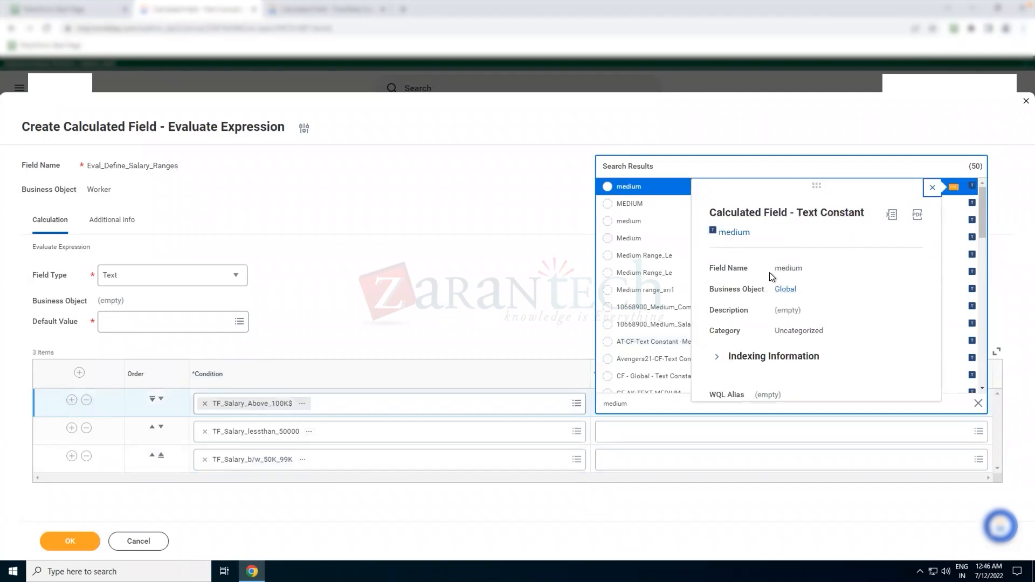
pyautogui.rightClick(742, 232)
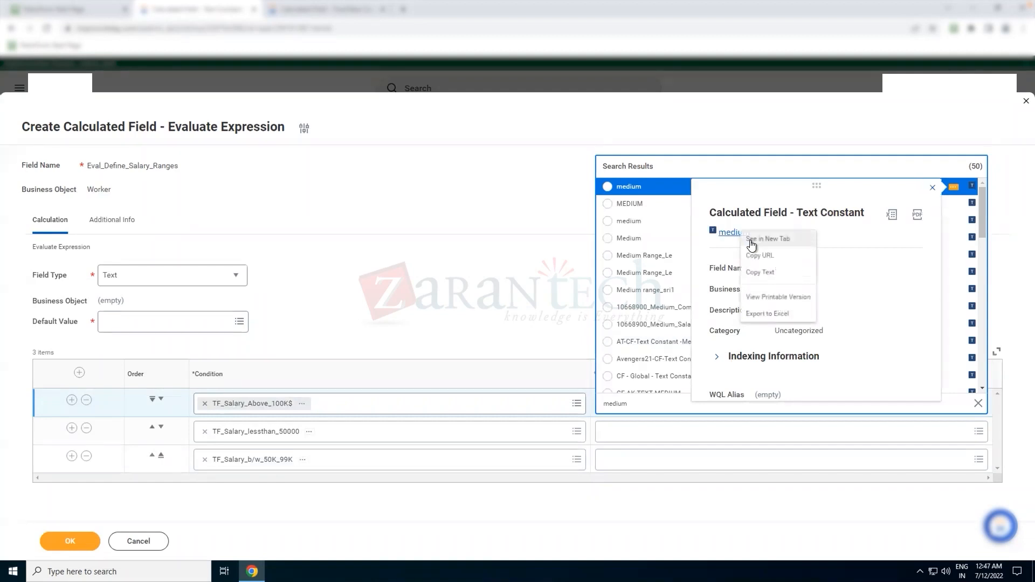
pyautogui.click(749, 241)
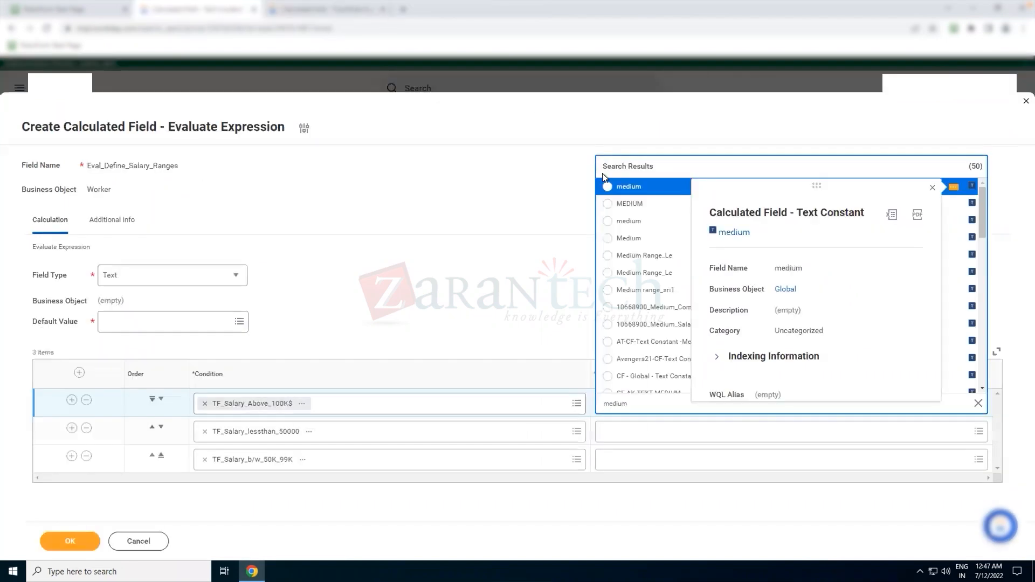
pyautogui.click(629, 186)
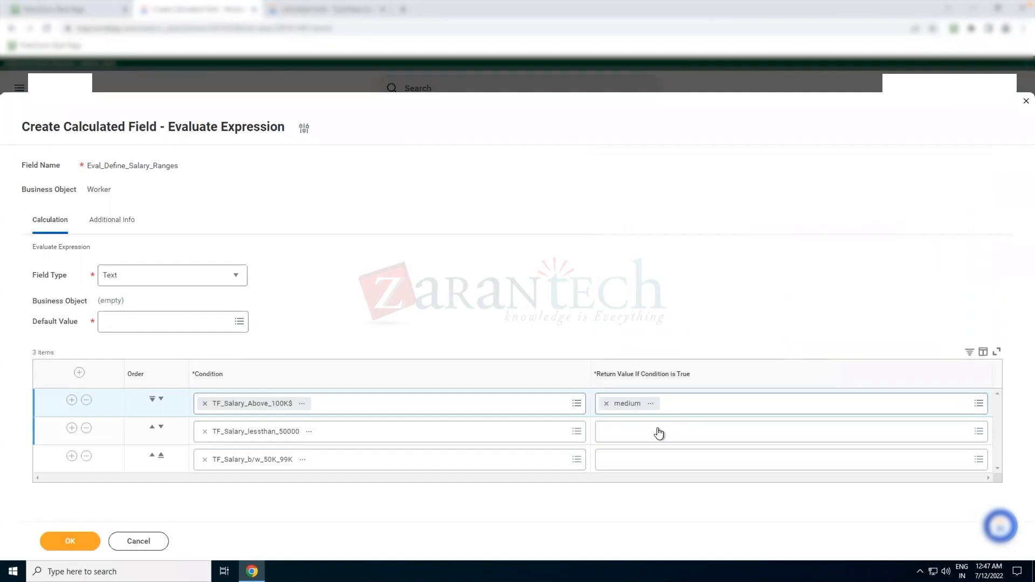
# Compare the text constants LOW and low, and select the Global one, low, as the second row's return value.
pyautogui.click(658, 432)
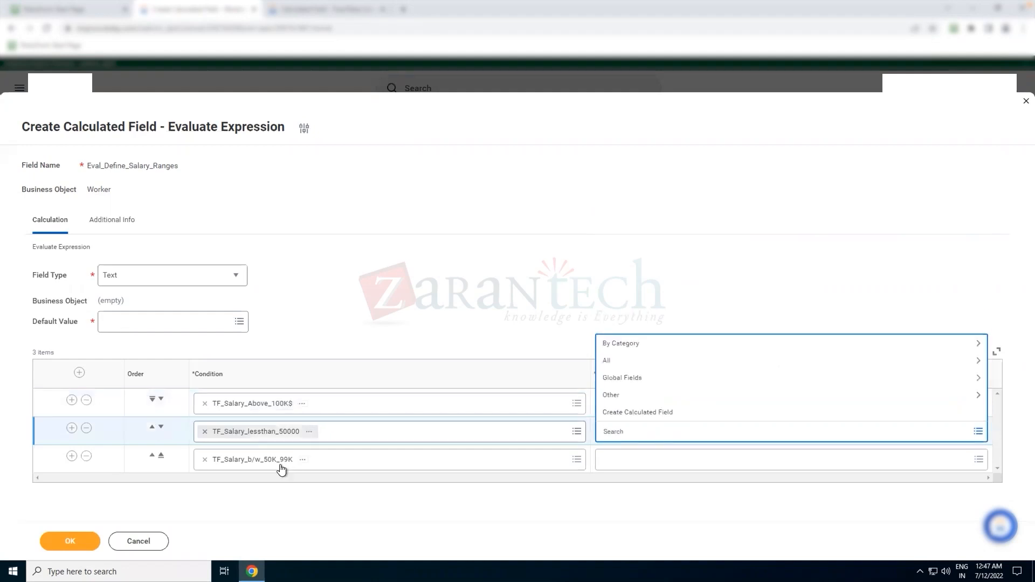
pyautogui.write('low')
pyautogui.press('Return')
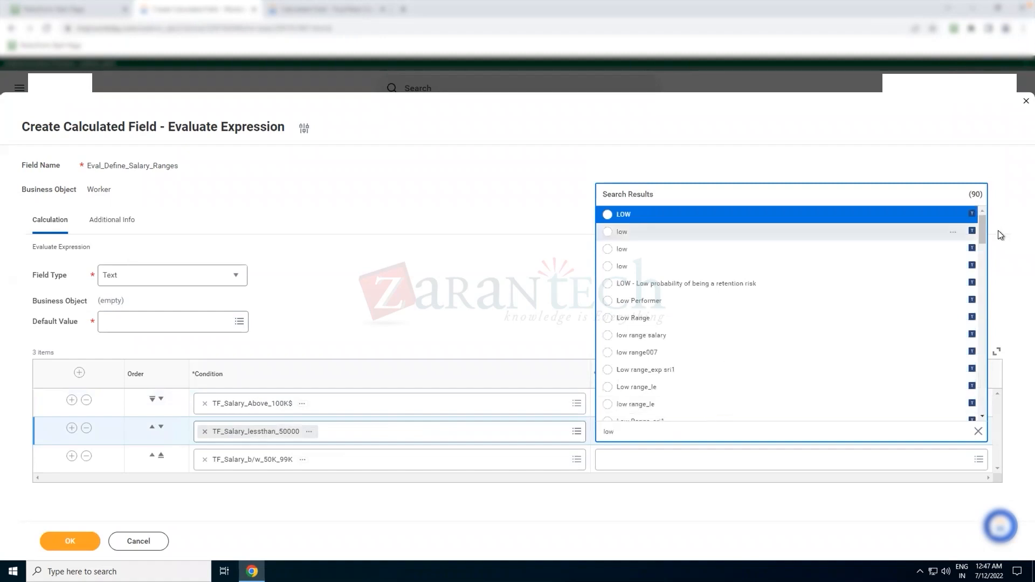
pyautogui.click(954, 216)
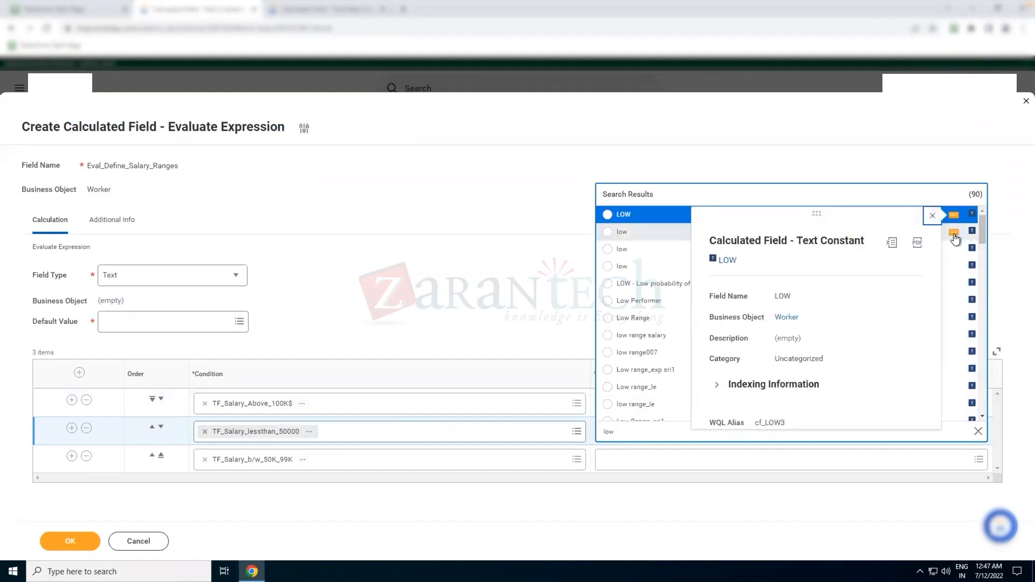
pyautogui.moveTo(955, 239)
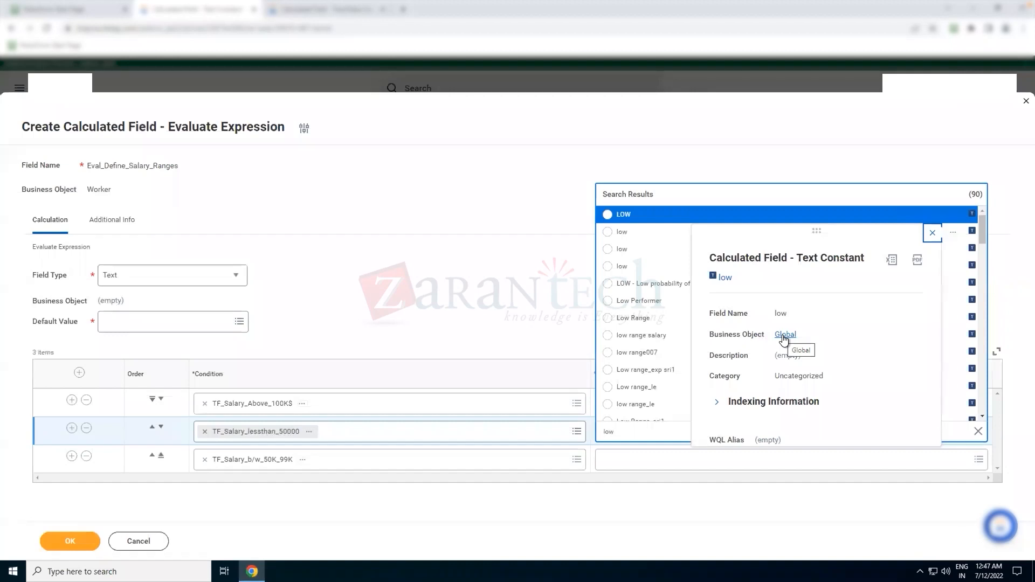
pyautogui.click(631, 235)
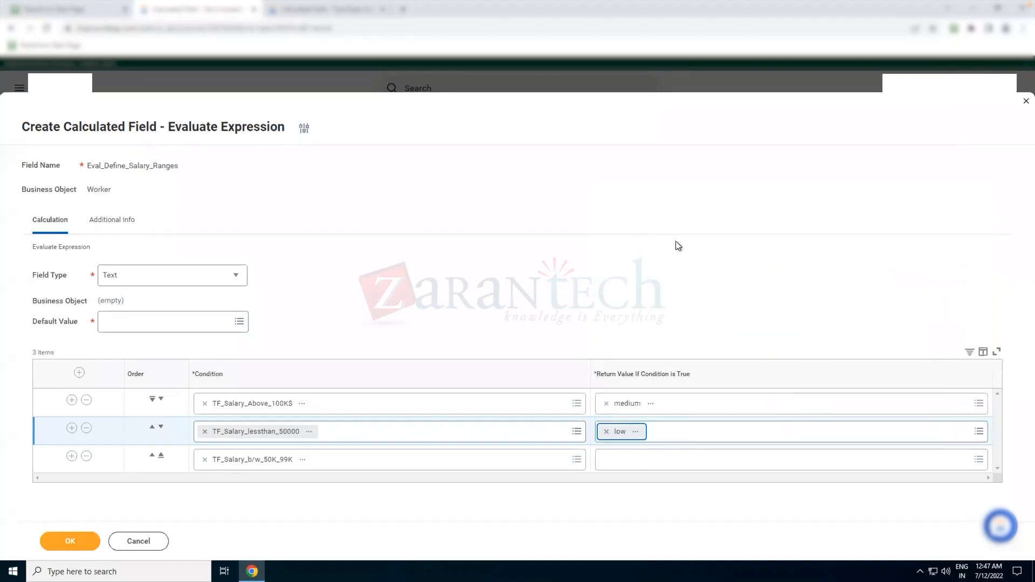
# Replace the return value of the TF_Salary_Above_100K$ row with the Global text constant high.
pyautogui.click(615, 461)
pyautogui.click(604, 267)
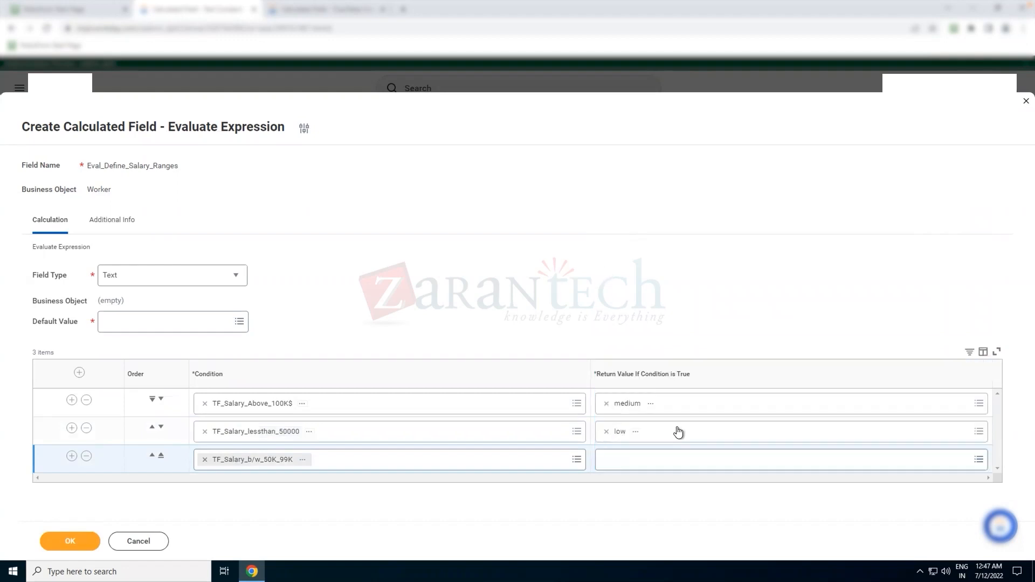
pyautogui.click(685, 407)
pyautogui.write('high')
pyautogui.press('Return')
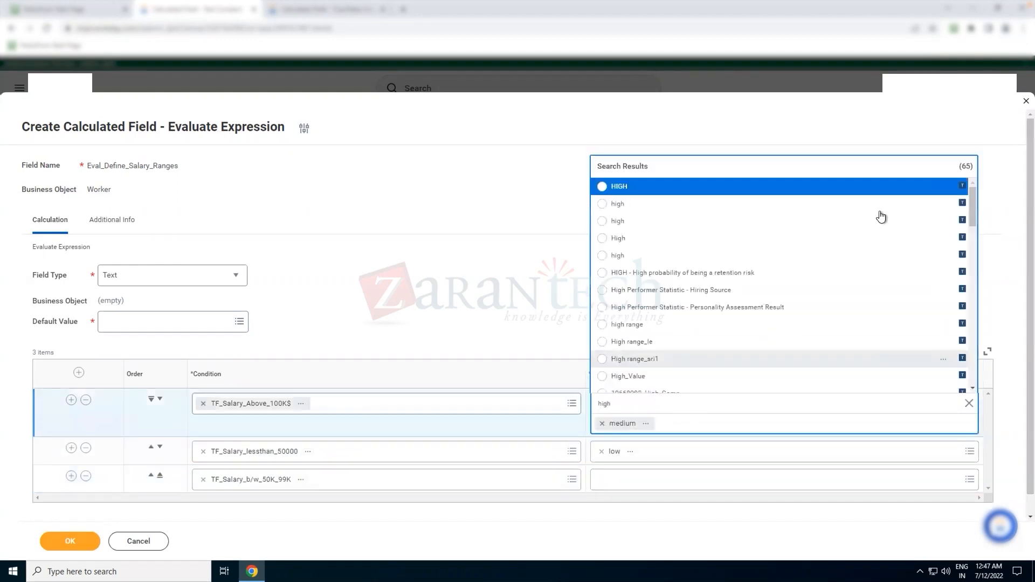
pyautogui.click(943, 207)
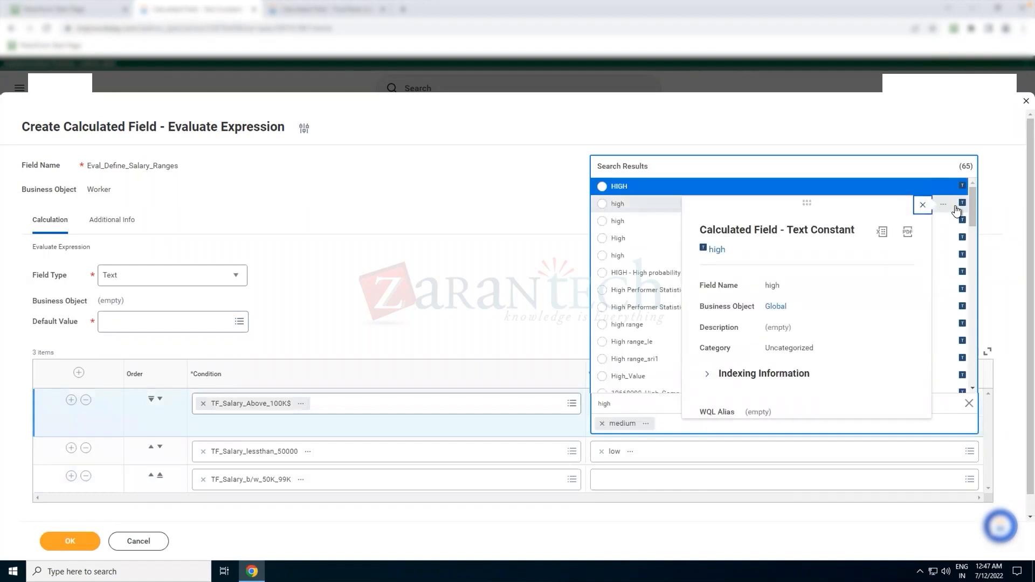
pyautogui.click(954, 207)
# Search the third row's return value for medium and select the text constant medium.
pyautogui.click(670, 460)
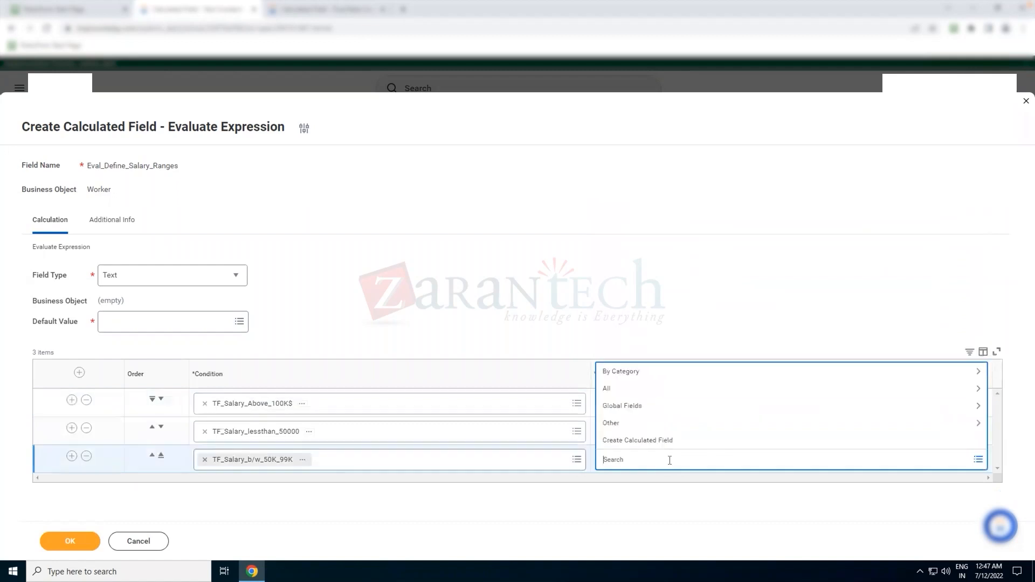
pyautogui.write('medium')
pyautogui.press('Return')
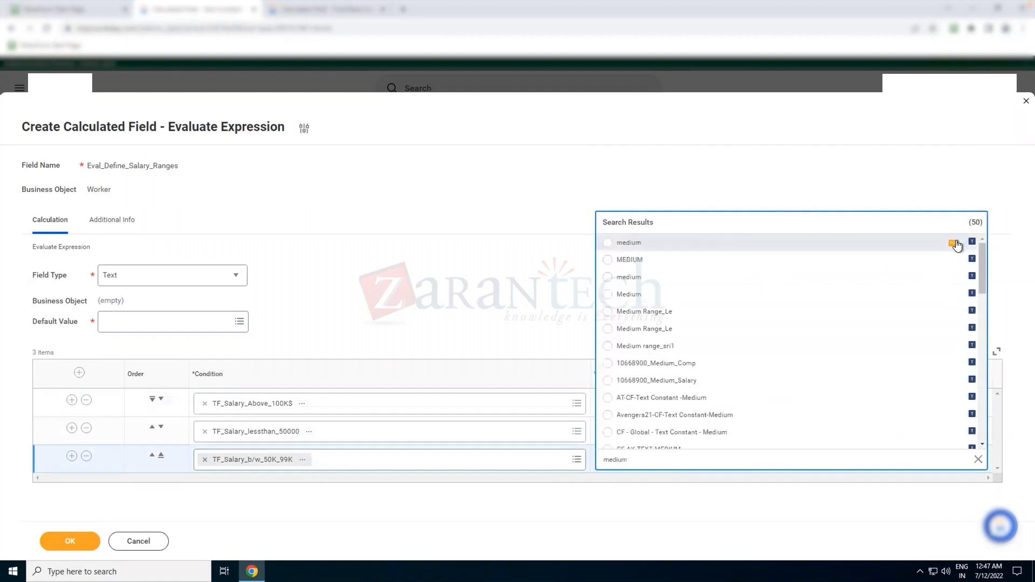
pyautogui.click(954, 243)
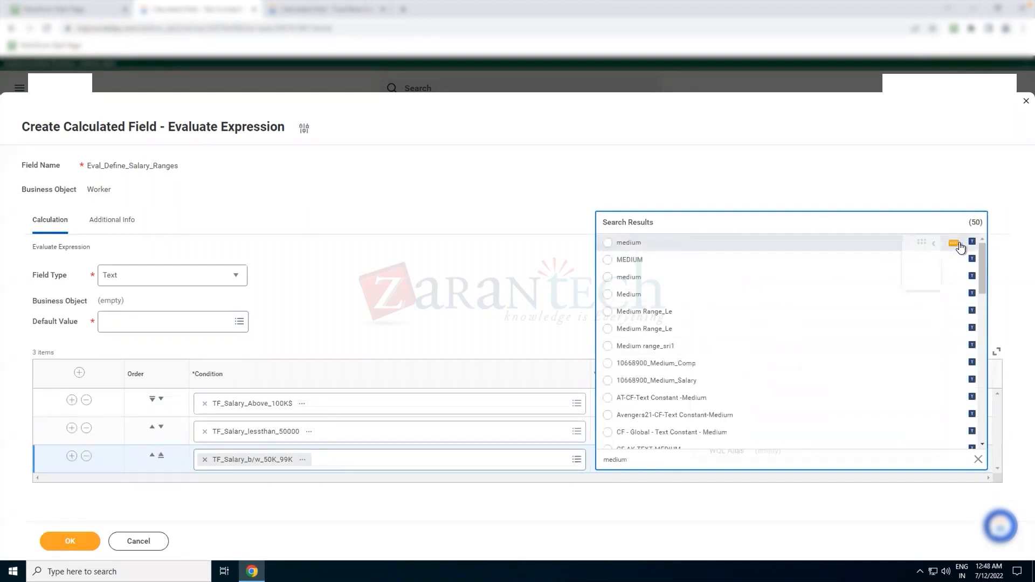
pyautogui.click(619, 245)
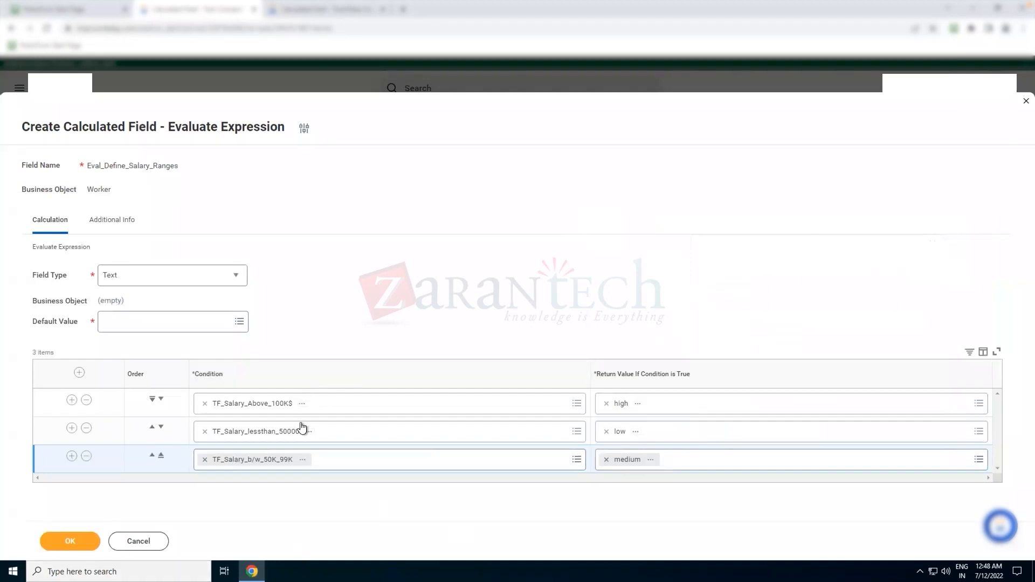
# Search the default value for empty, select Empty String, and view that report field's details.
pyautogui.click(181, 333)
pyautogui.click(154, 322)
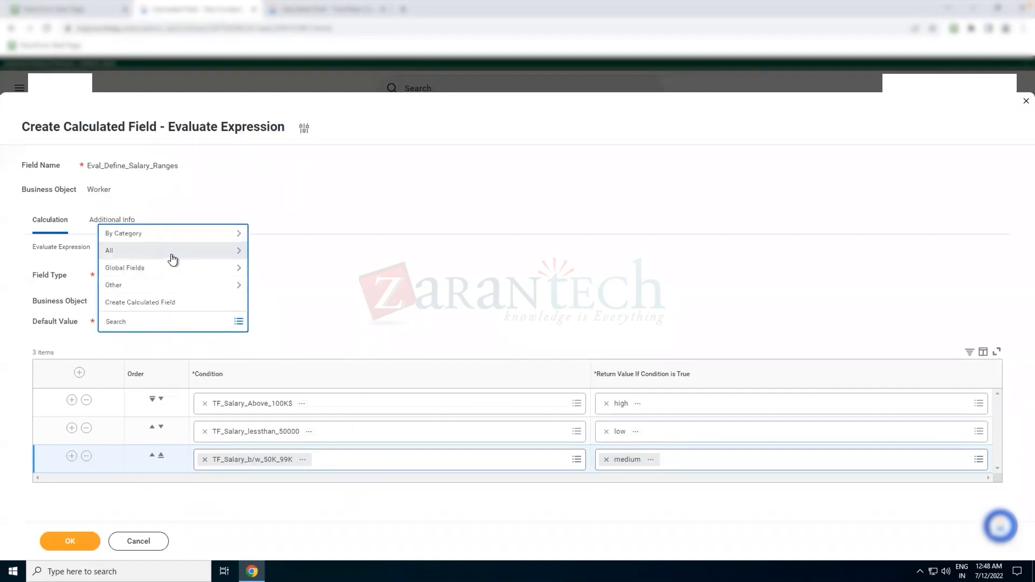
pyautogui.click(173, 251)
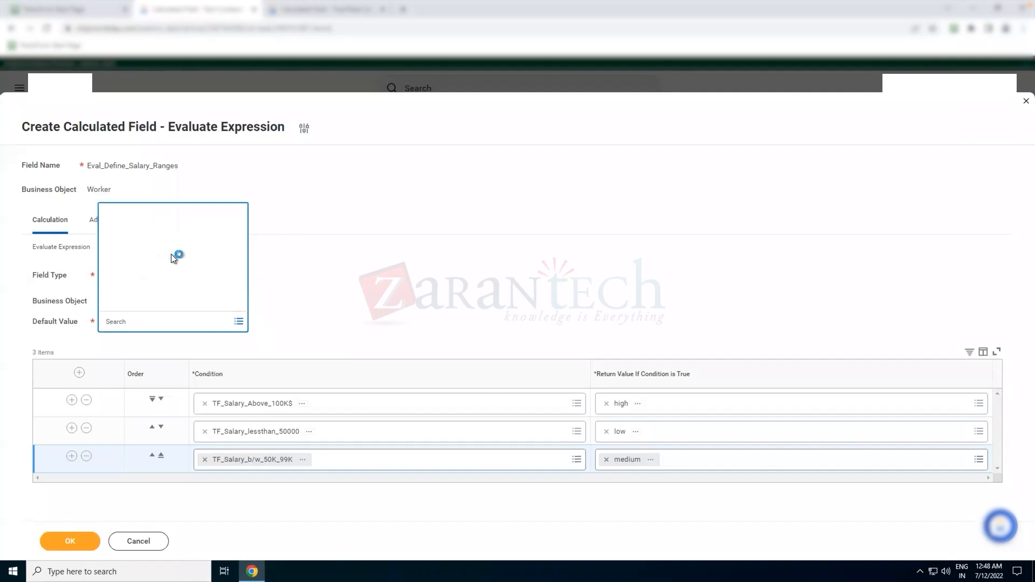
pyautogui.click(253, 318)
pyautogui.click(166, 318)
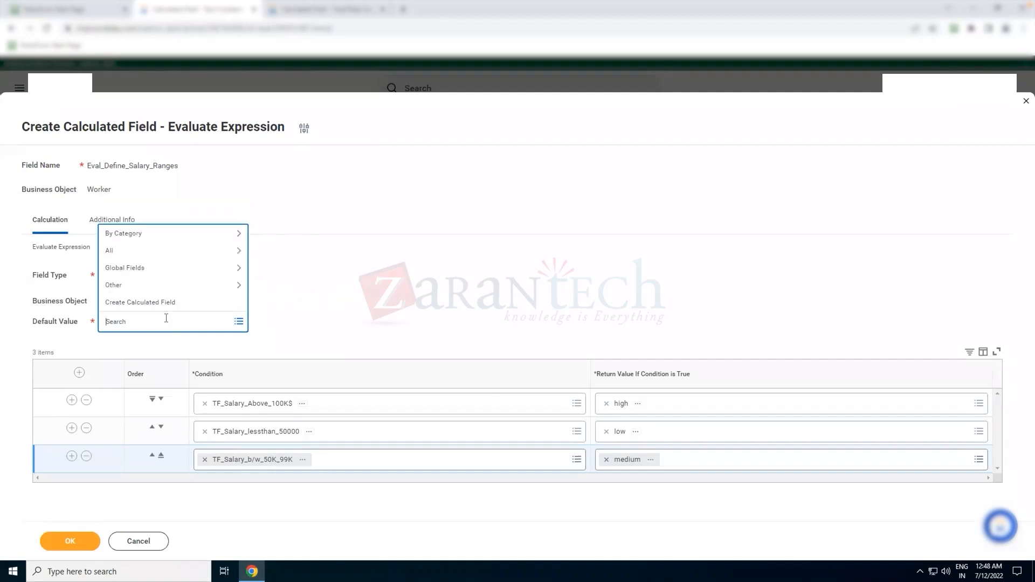
pyautogui.write('empty')
pyautogui.press('Return')
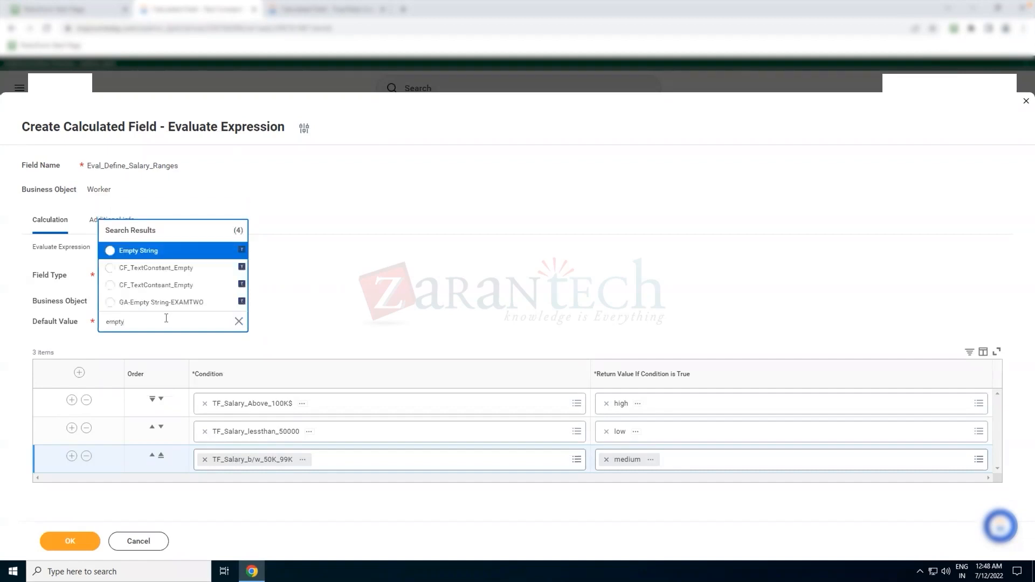
pyautogui.click(225, 251)
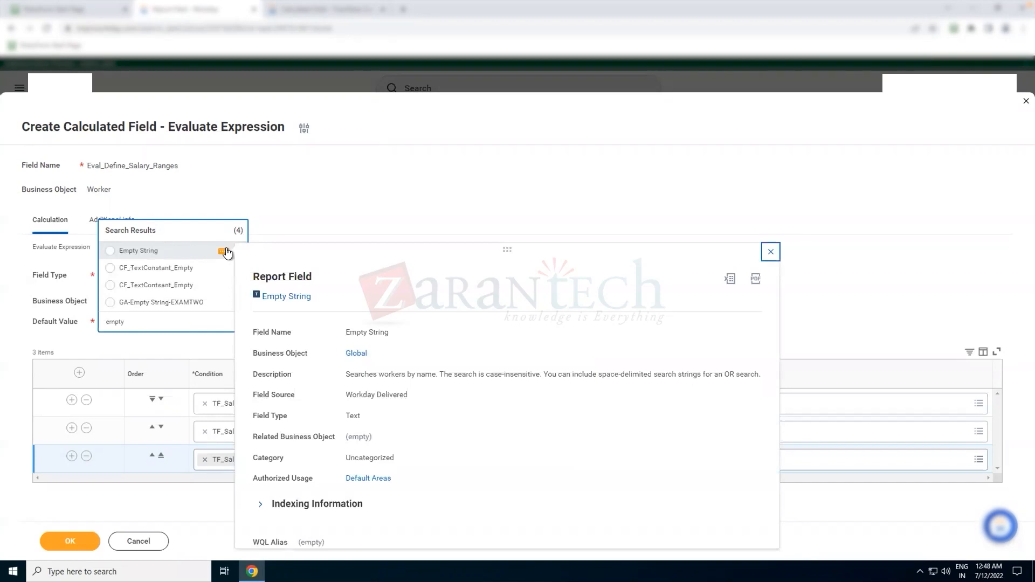
pyautogui.click(193, 252)
pyautogui.click(169, 322)
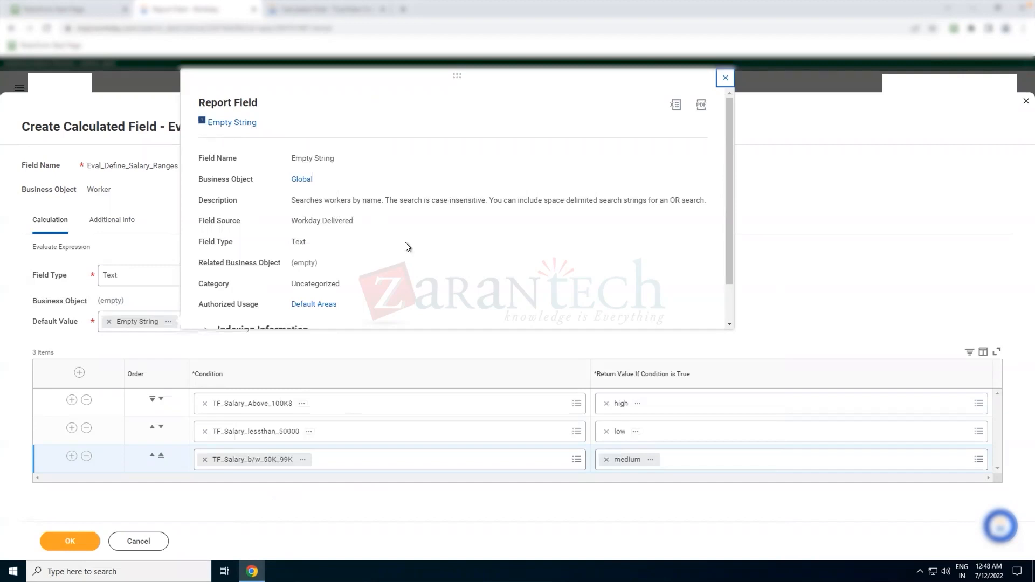
# Close the Empty String details, then copy the field name Eval_Define_Salary_Ranges and save the calculated field.
pyautogui.scroll(-1, 410, 243)
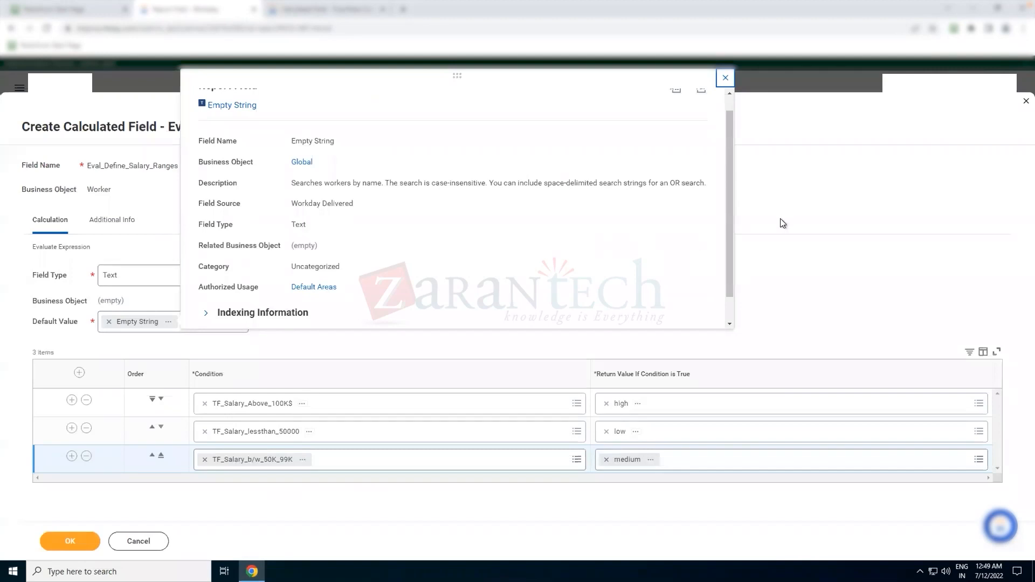
pyautogui.click(813, 225)
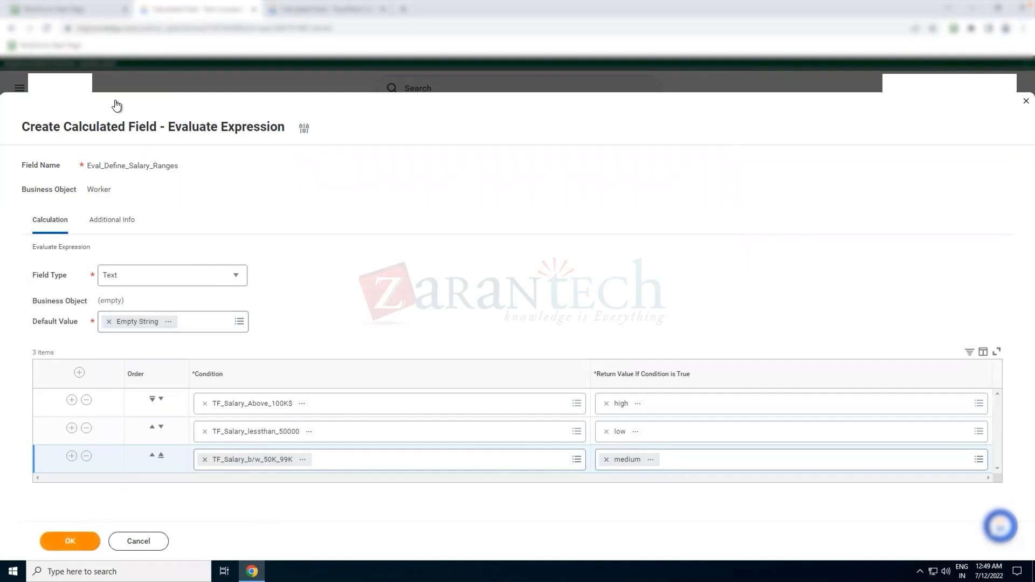
pyautogui.doubleClick(153, 165)
pyautogui.hotkey('ctrl', 'c')
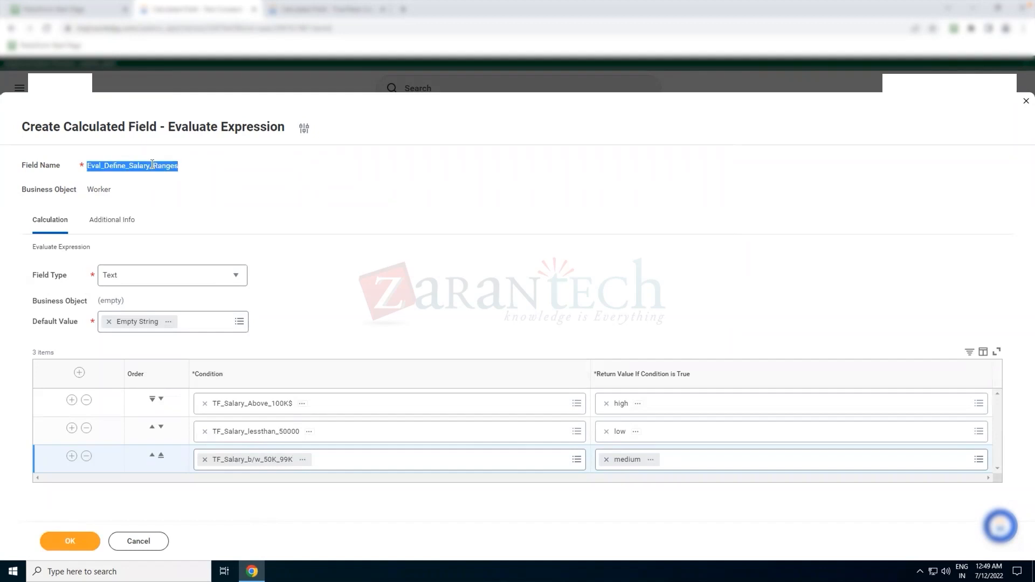
pyautogui.click(74, 544)
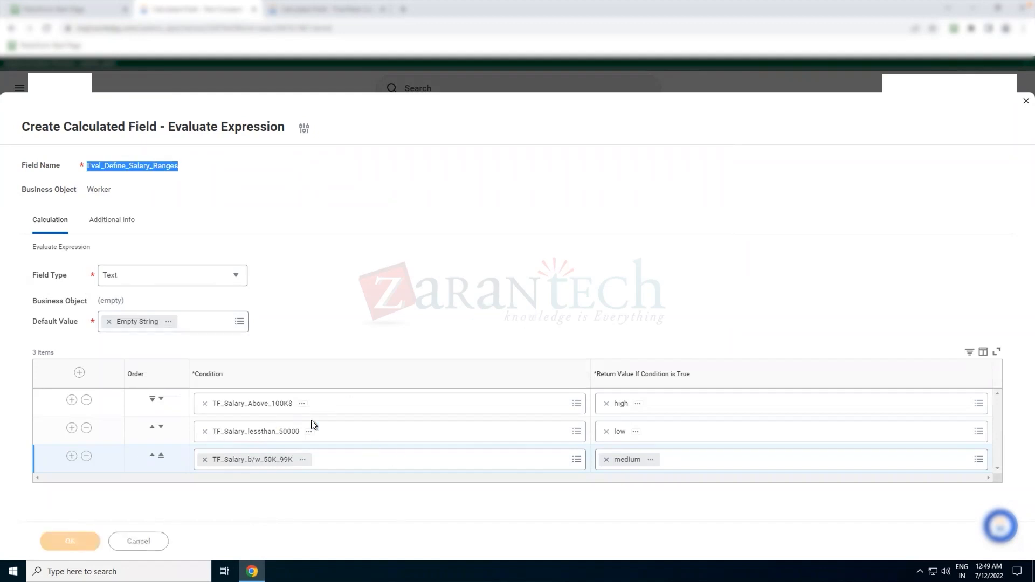
pyautogui.click(467, 85)
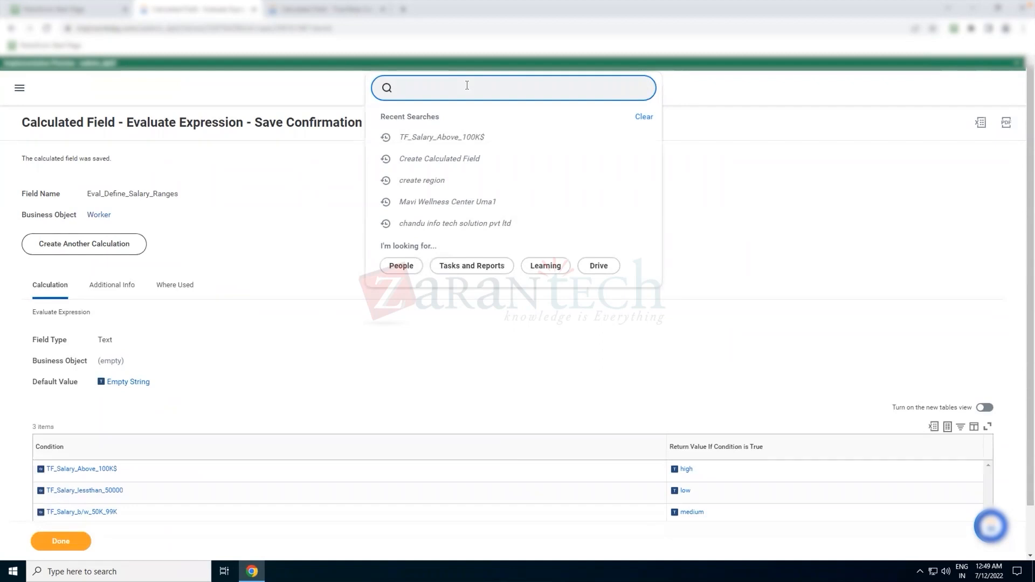
pyautogui.write('vie')
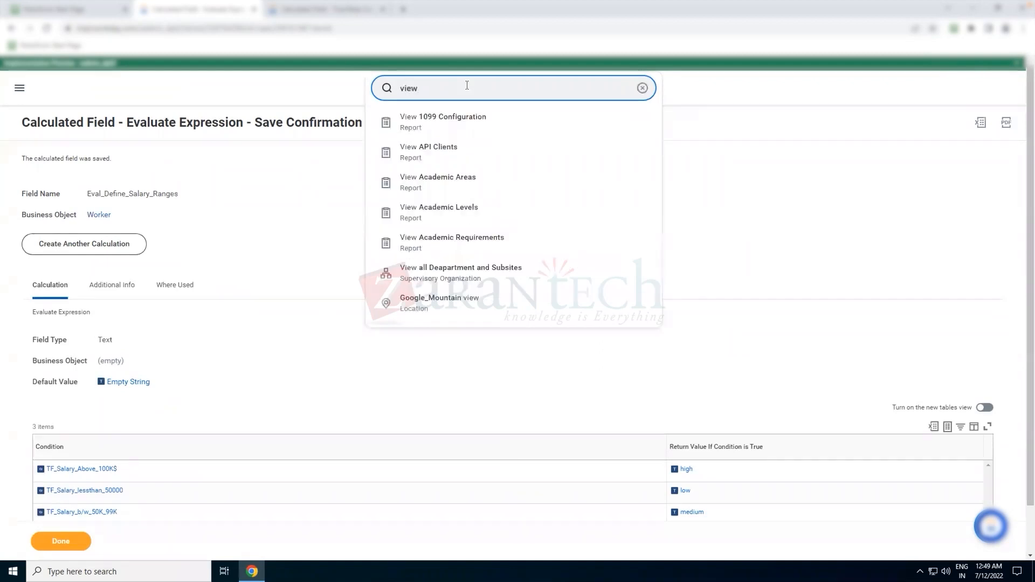
pyautogui.write('w')
pyautogui.hotkey('ctrl', 'a')
pyautogui.write('c')
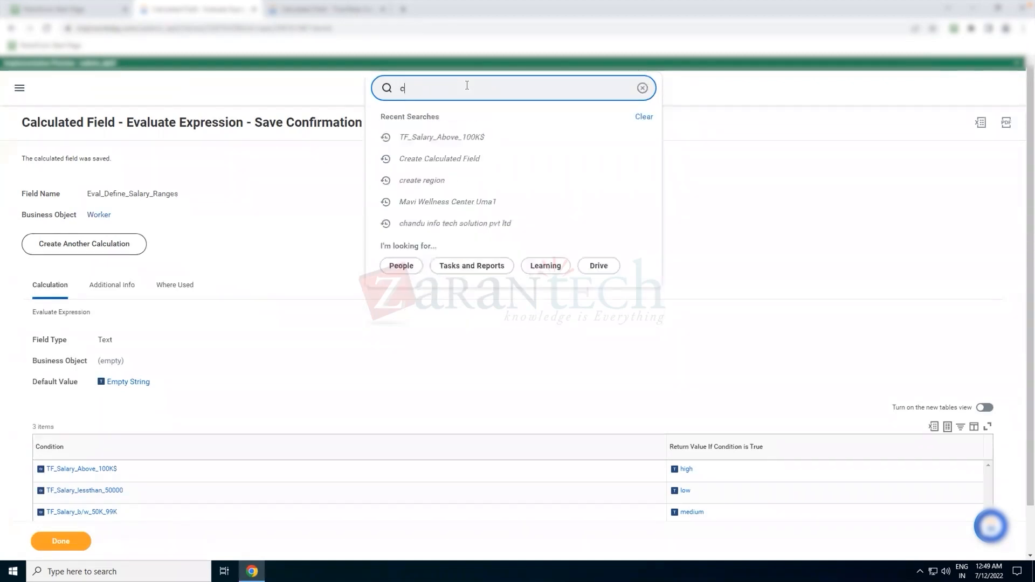
pyautogui.write('re cal fie')
pyautogui.hotkey('ctrl', 'a')
pyautogui.press('BackSpace')
# Search for the report definition with rd:test zt and open Test REport - ZT for editing.
pyautogui.write('rd:test zt')
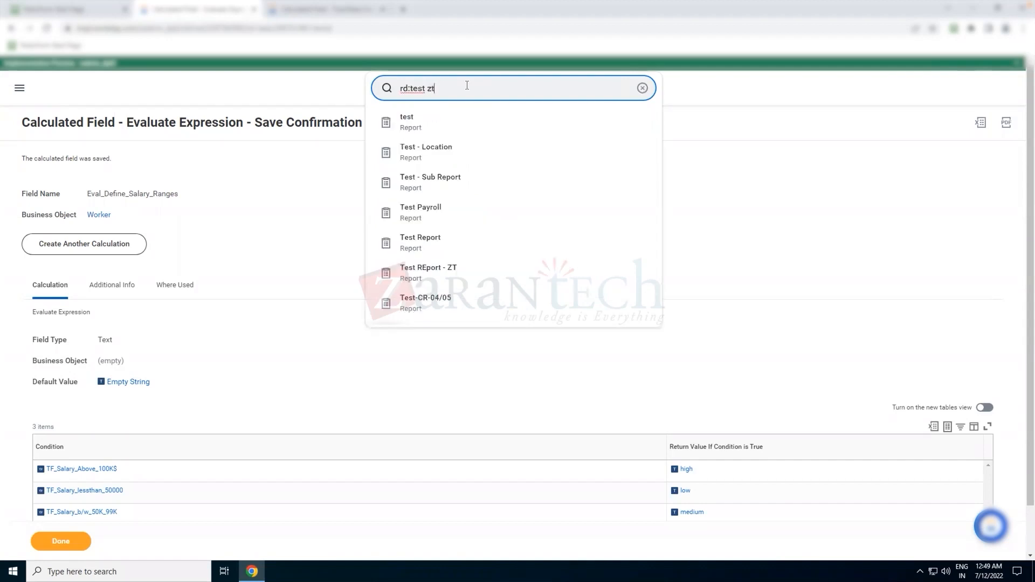
pyautogui.press('Return')
pyautogui.click(186, 251)
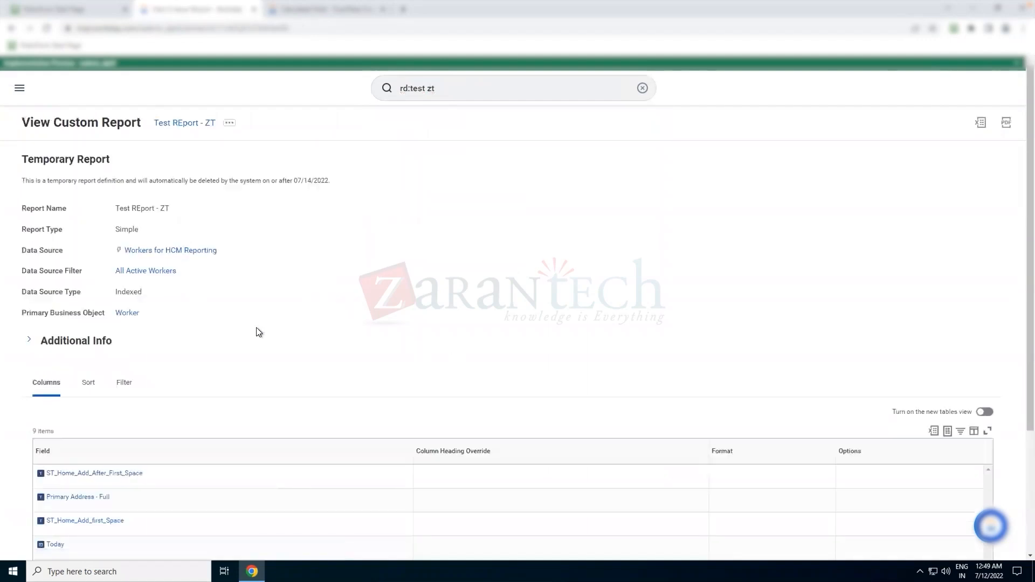
pyautogui.scroll(-3, 257, 332)
pyautogui.scroll(3, 256, 330)
pyautogui.click(229, 123)
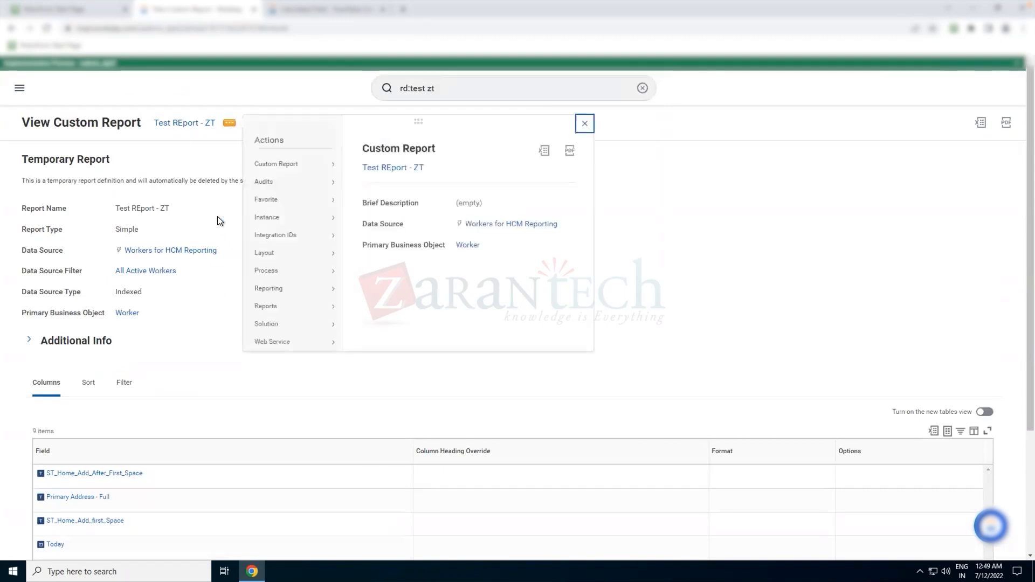
pyautogui.click(311, 164)
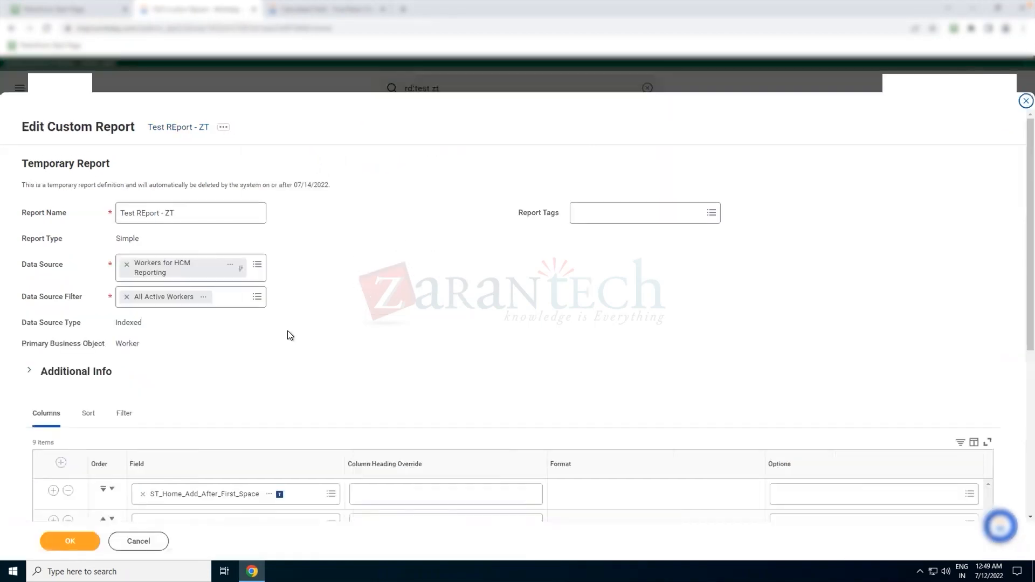
# Add a new first column to the report using the field Eval_Define_Salary_Ranges.
pyautogui.scroll(-5, 287, 331)
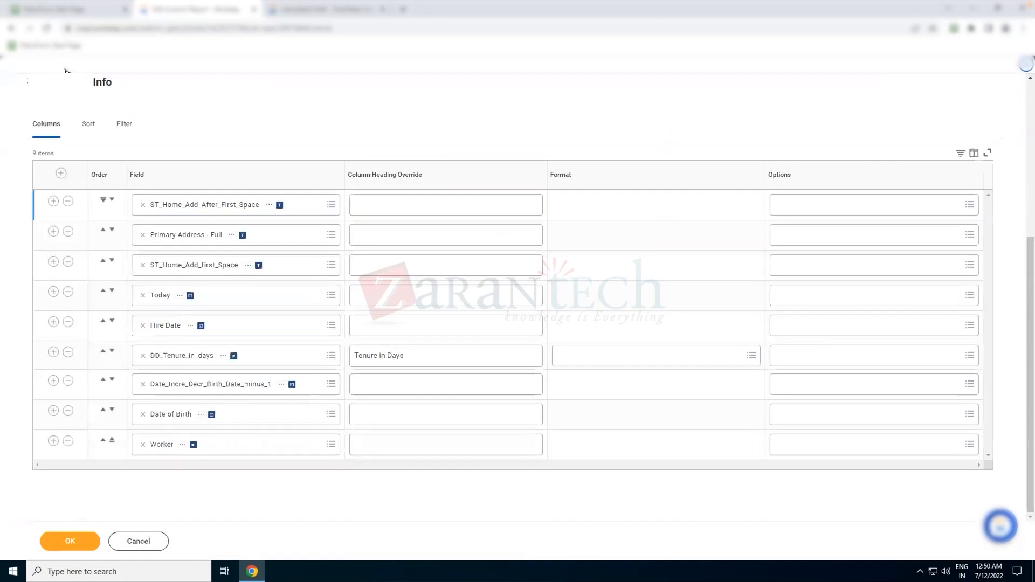
pyautogui.scroll(1, 97, 233)
pyautogui.scroll(-1, 97, 234)
pyautogui.click(195, 205)
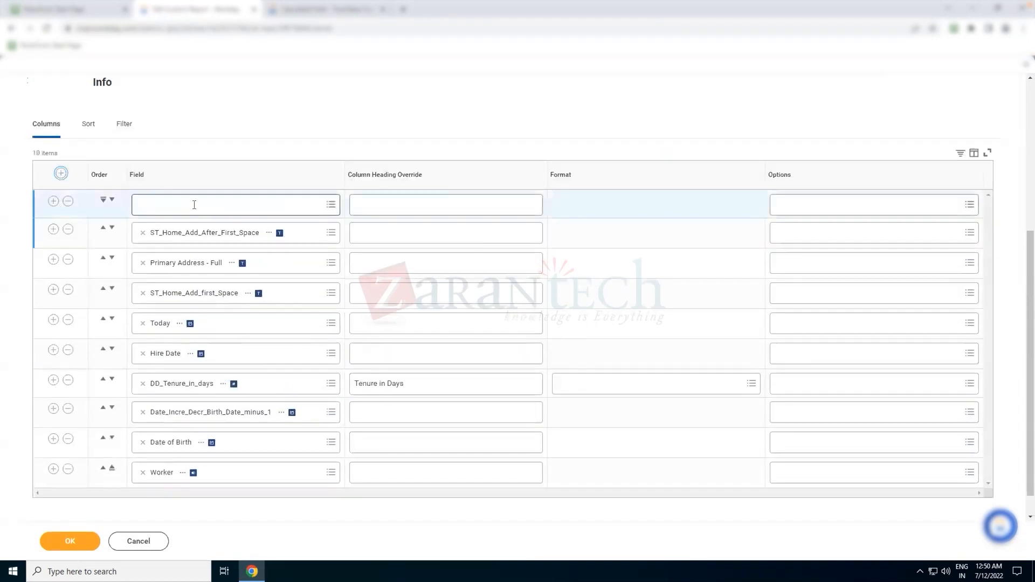
pyautogui.hotkey('ctrl', 'v')
pyautogui.press('Return')
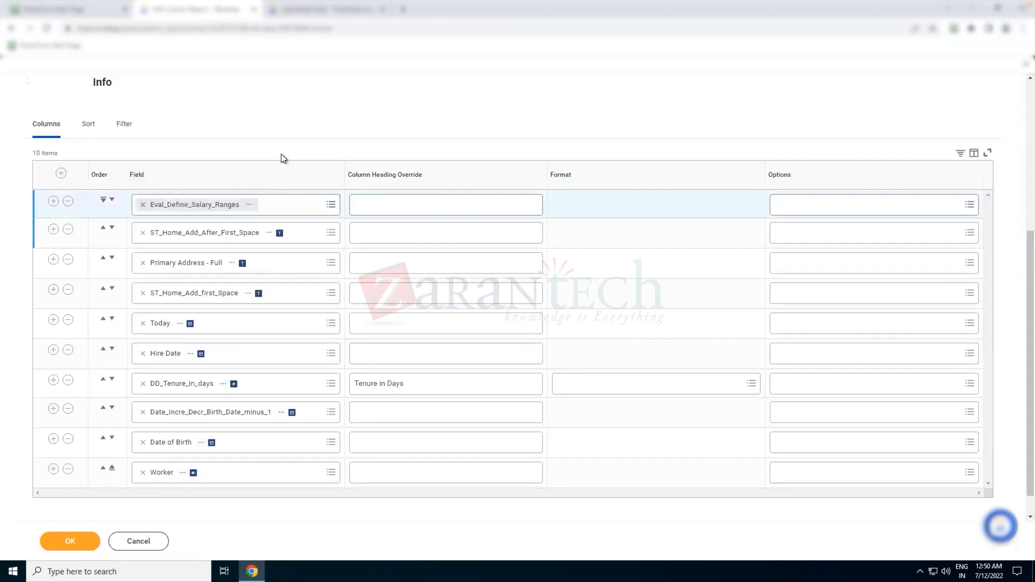
pyautogui.click(121, 128)
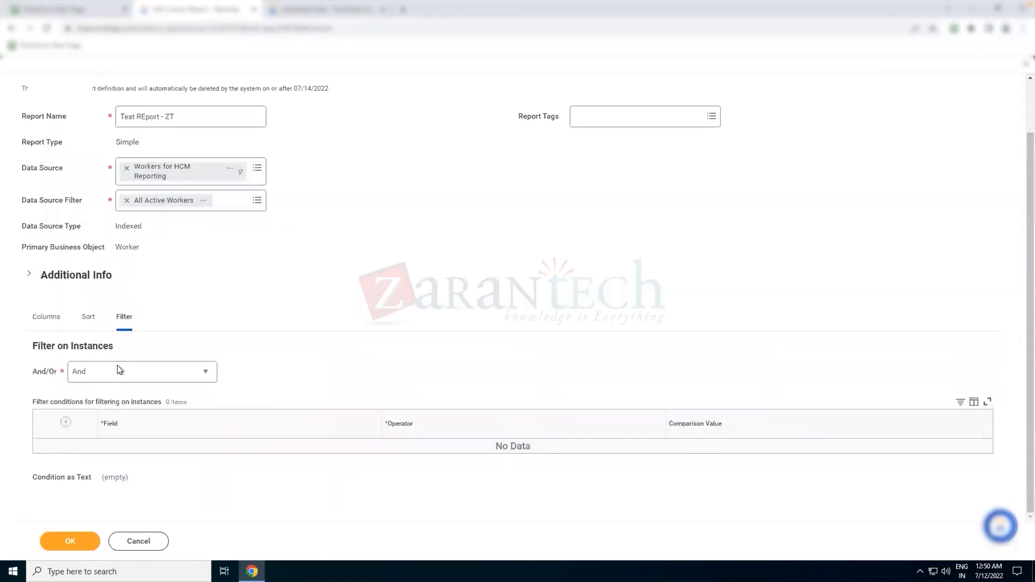
pyautogui.click(67, 422)
pyautogui.click(230, 459)
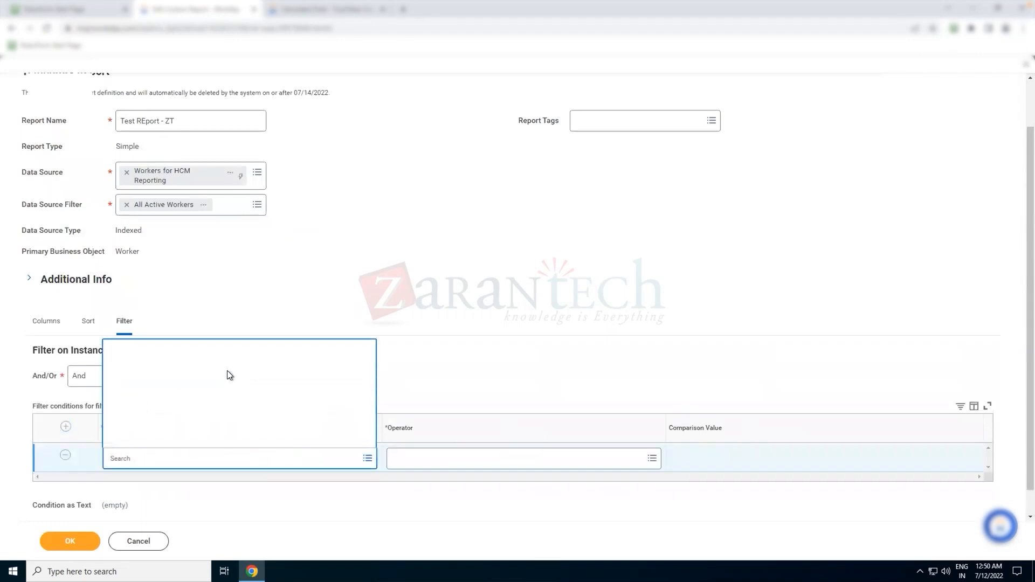
pyautogui.click(351, 304)
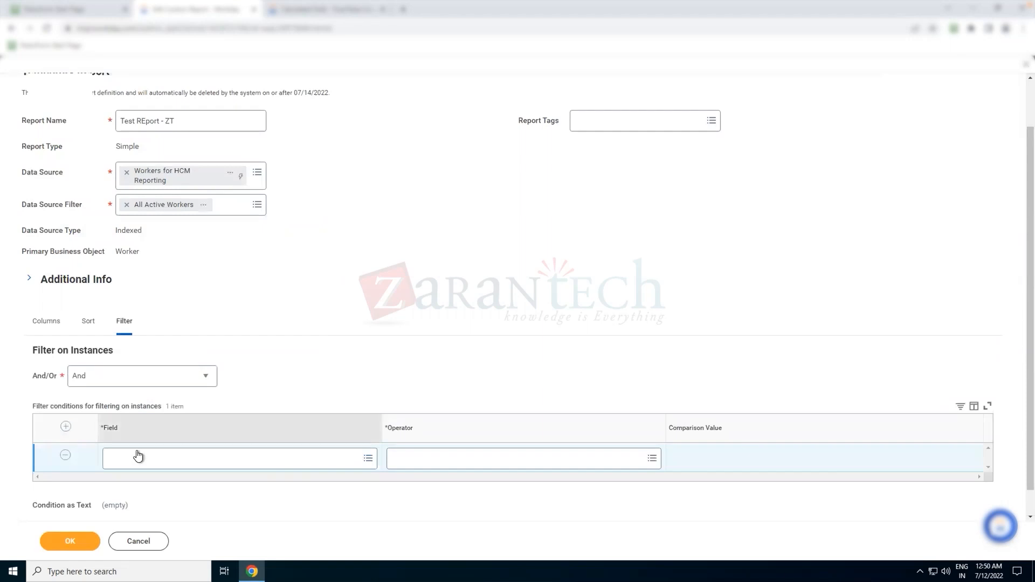
pyautogui.click(64, 457)
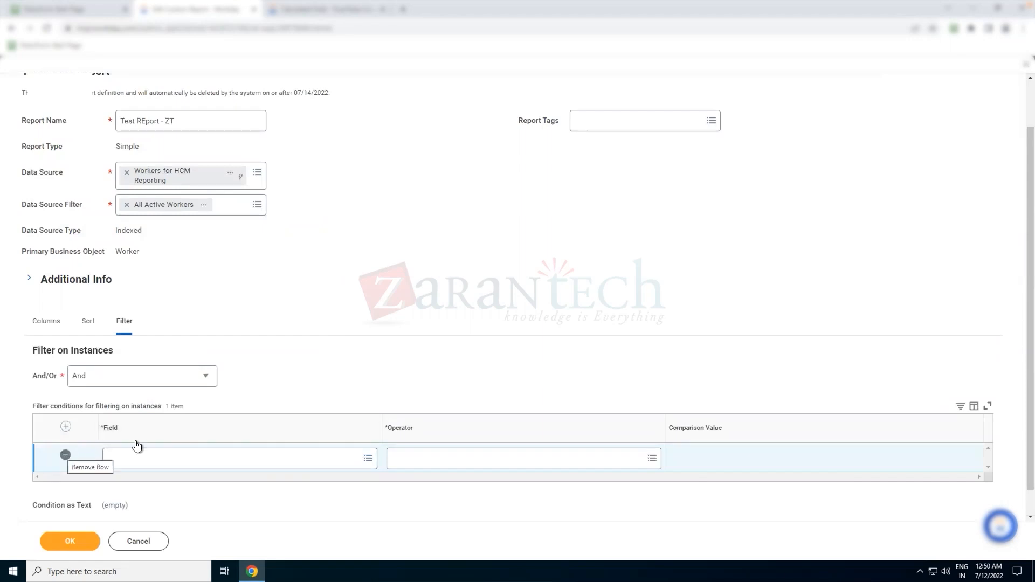
# Save the edited report definition and run the report with all worker type prompts left blank.
pyautogui.click(72, 540)
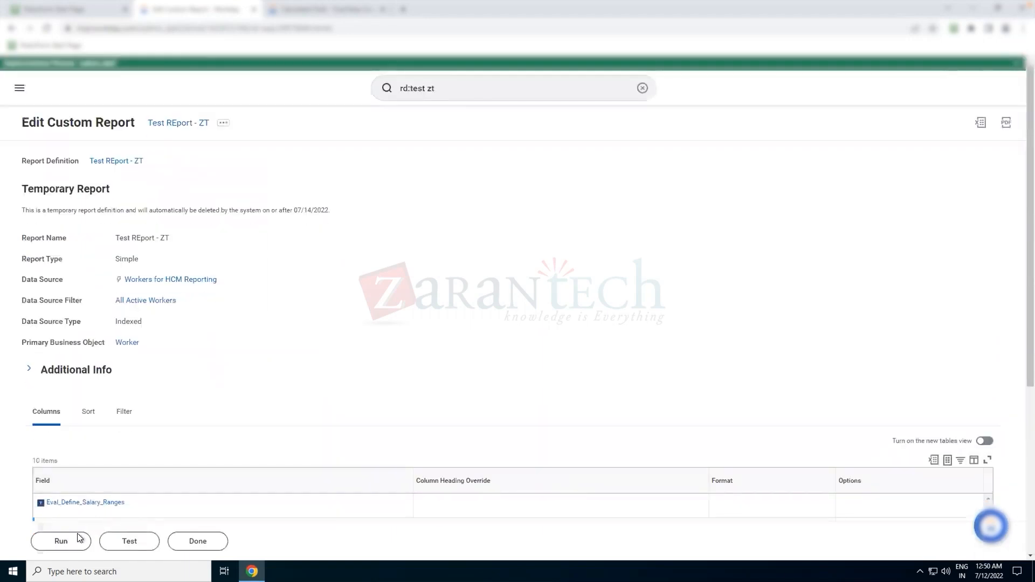
pyautogui.click(78, 538)
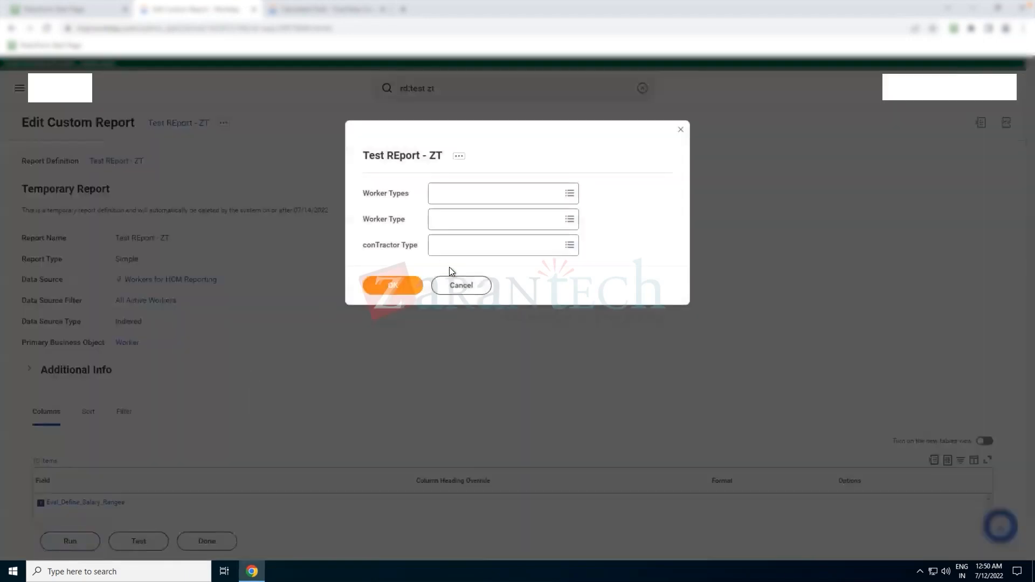
pyautogui.click(416, 282)
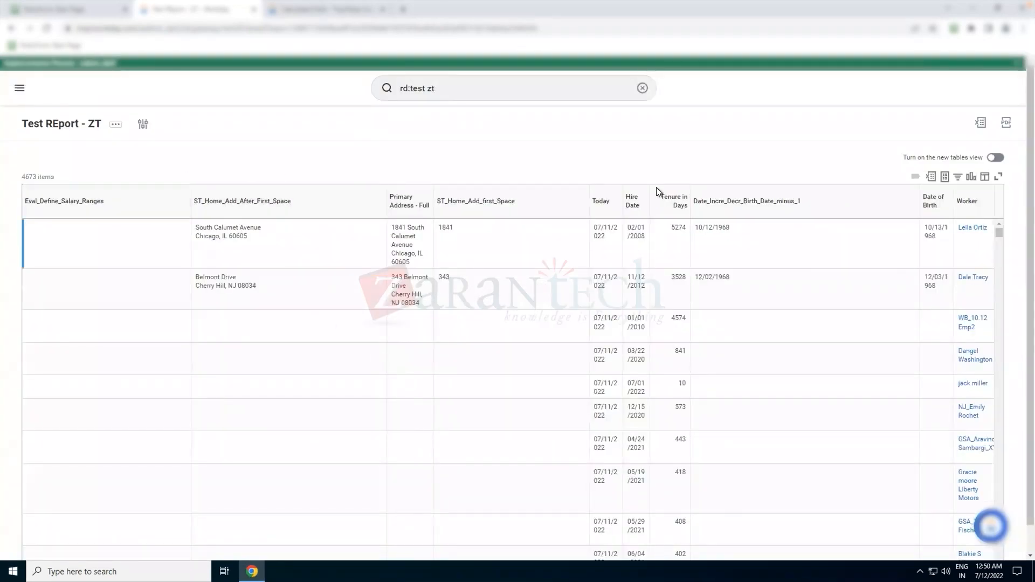
# Sort the report results in descending order by the Eval_Define_Salary_Ranges column.
pyautogui.click(146, 208)
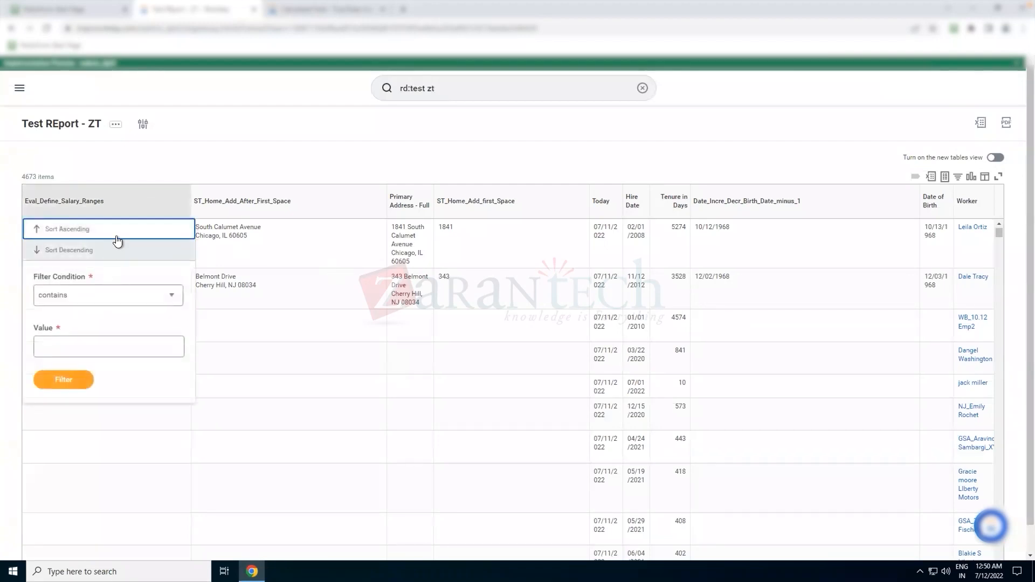
pyautogui.click(131, 249)
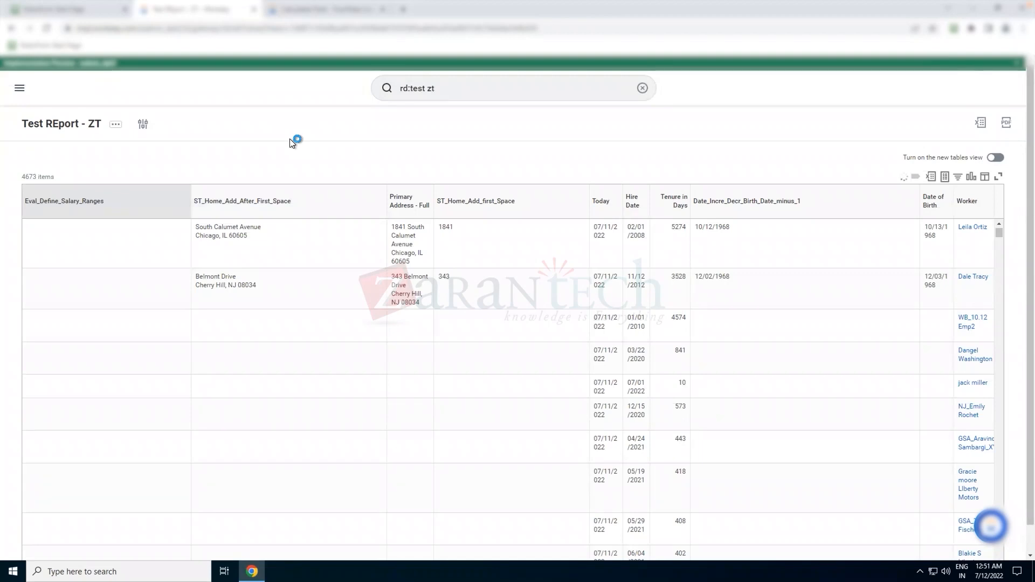
pyautogui.moveTo(478, 7)
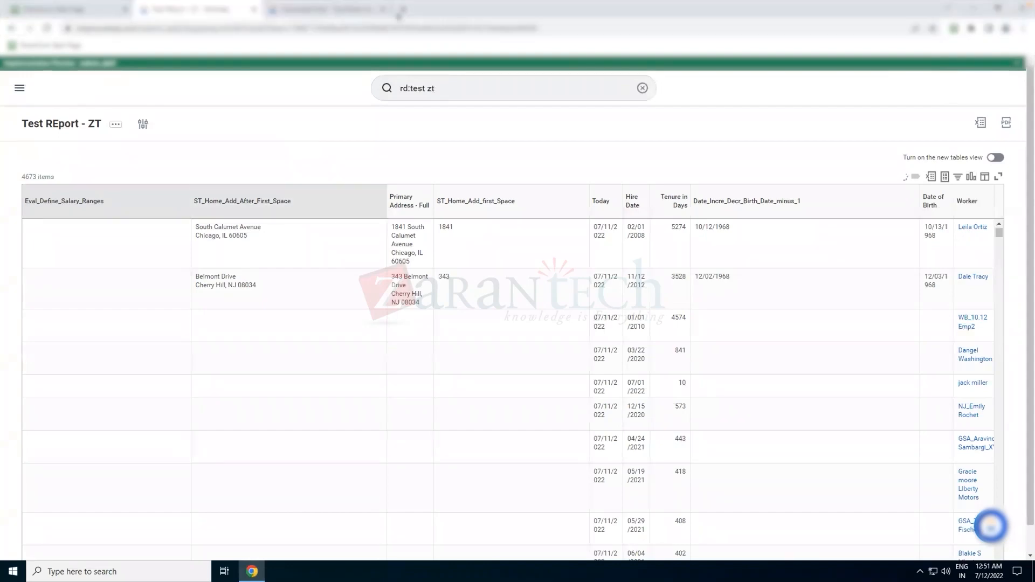
pyautogui.scroll(-4, 361, 306)
pyautogui.scroll(-5, 361, 305)
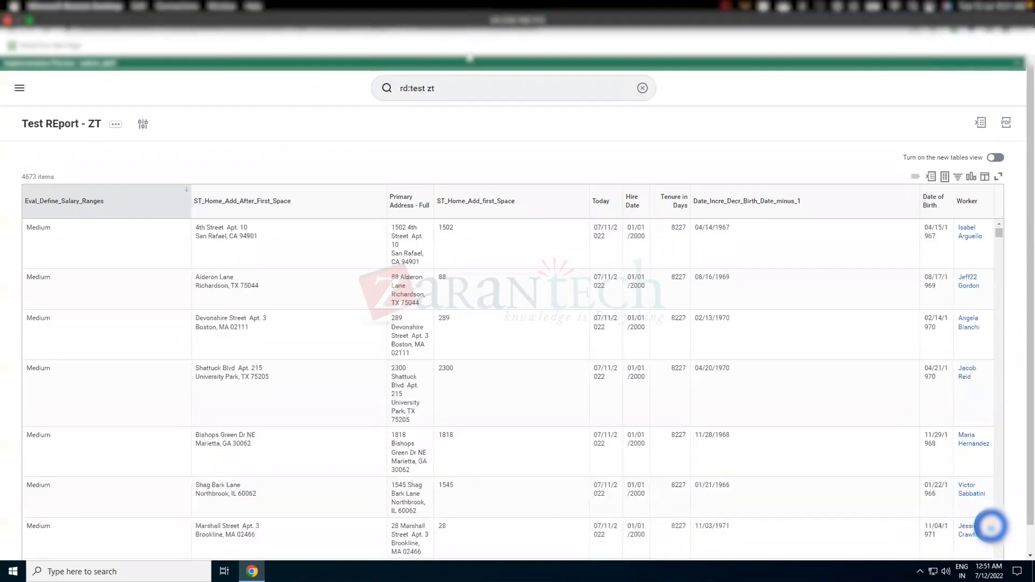
# Examine the Eval_Define_Salary_Ranges values down the sorted report rows.
pyautogui.click(334, 234)
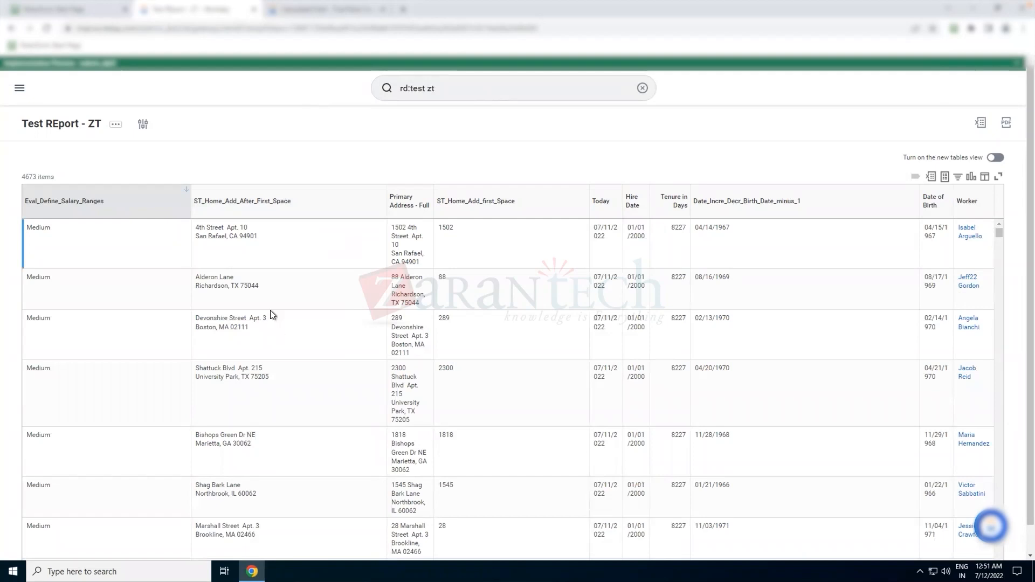
pyautogui.click(300, 158)
pyautogui.scroll(-1, 279, 291)
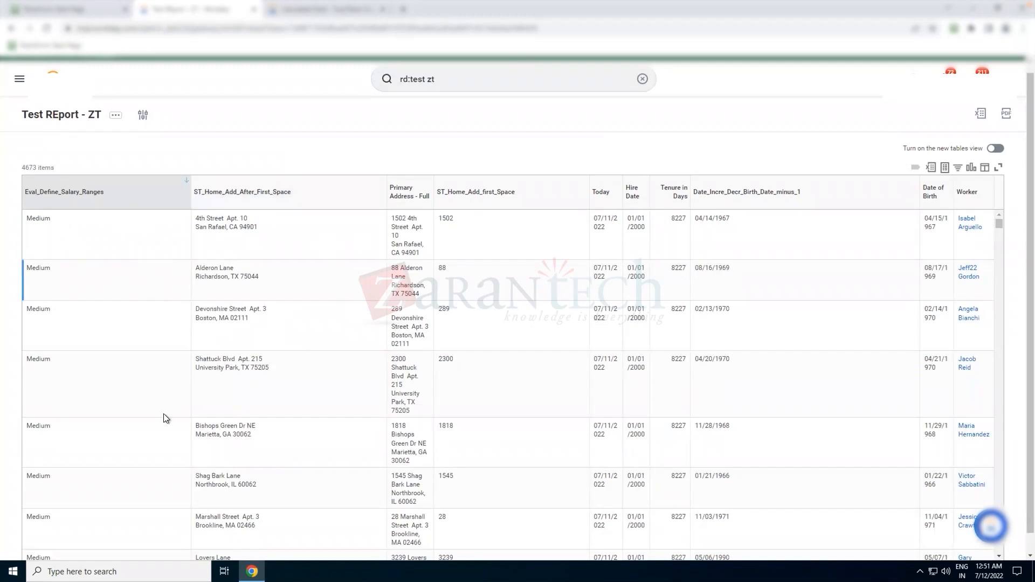
pyautogui.scroll(-1, 163, 413)
pyautogui.scroll(-10, 275, 452)
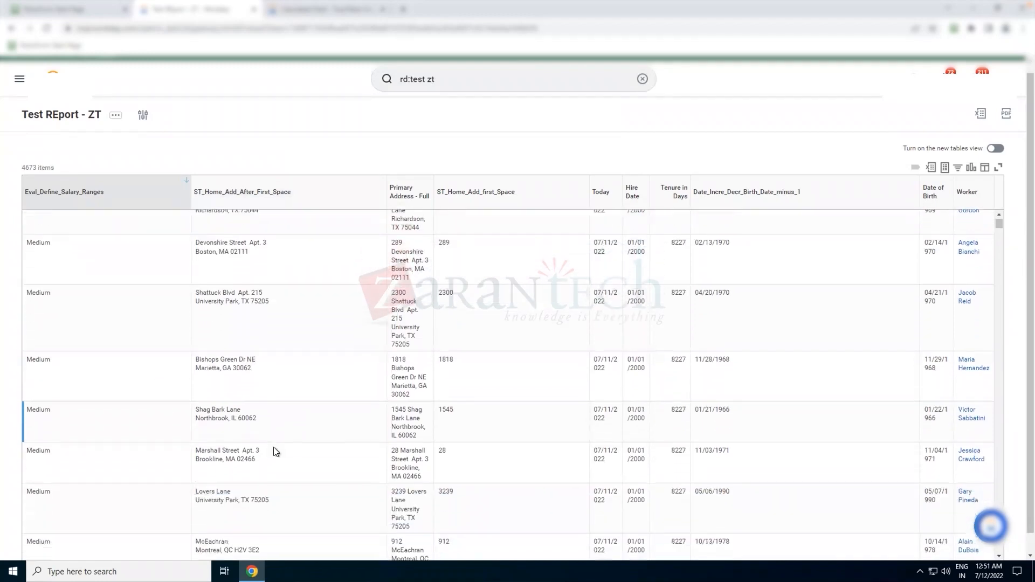
pyautogui.scroll(-10, 274, 447)
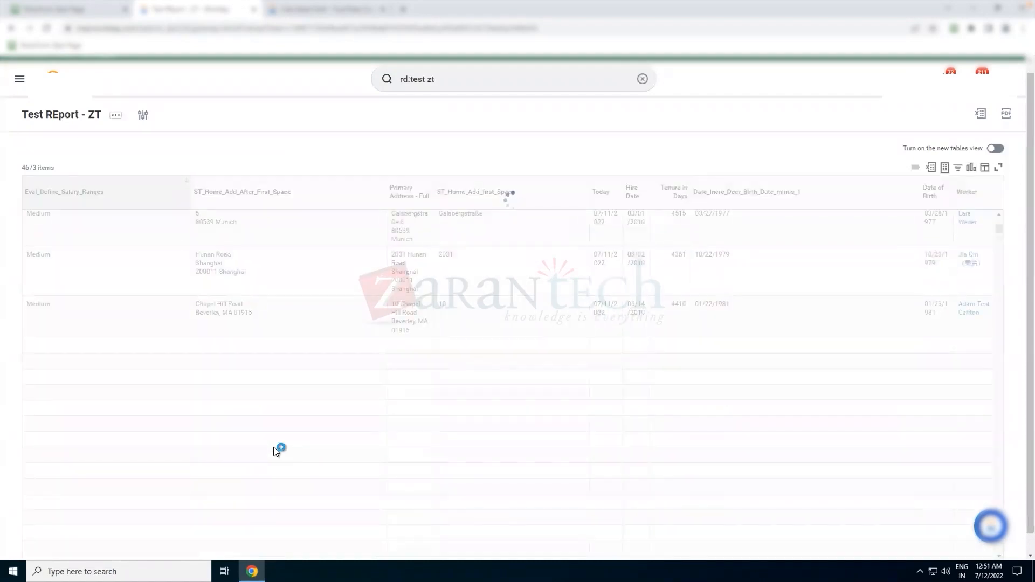
pyautogui.scroll(-10, 273, 447)
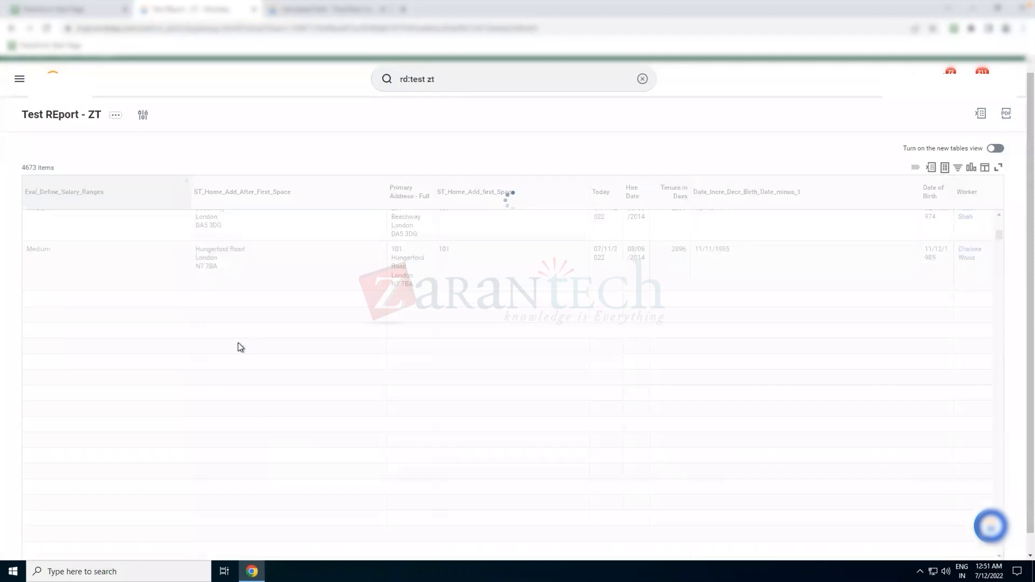
# Open the profile of a worker in the Medium salary range in a new tab and return to the report.
pyautogui.click(136, 204)
pyautogui.click(92, 361)
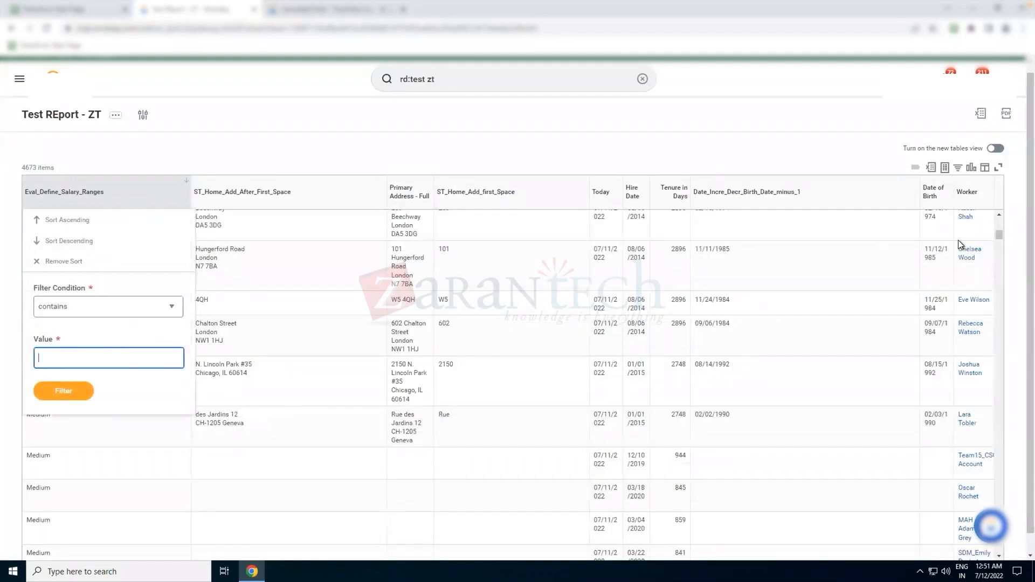
pyautogui.rightClick(965, 258)
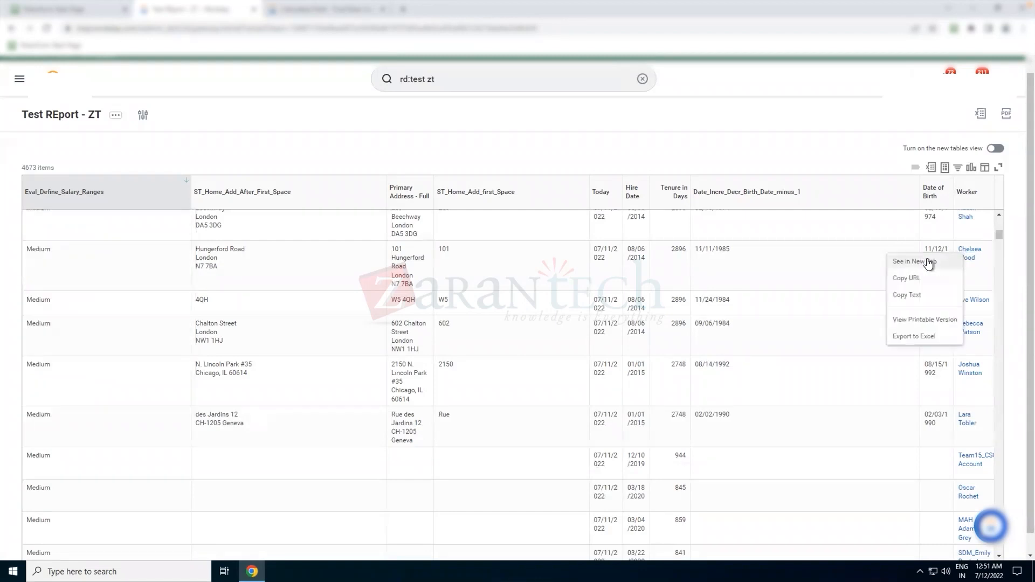
pyautogui.click(916, 263)
pyautogui.click(313, 9)
pyautogui.click(214, 10)
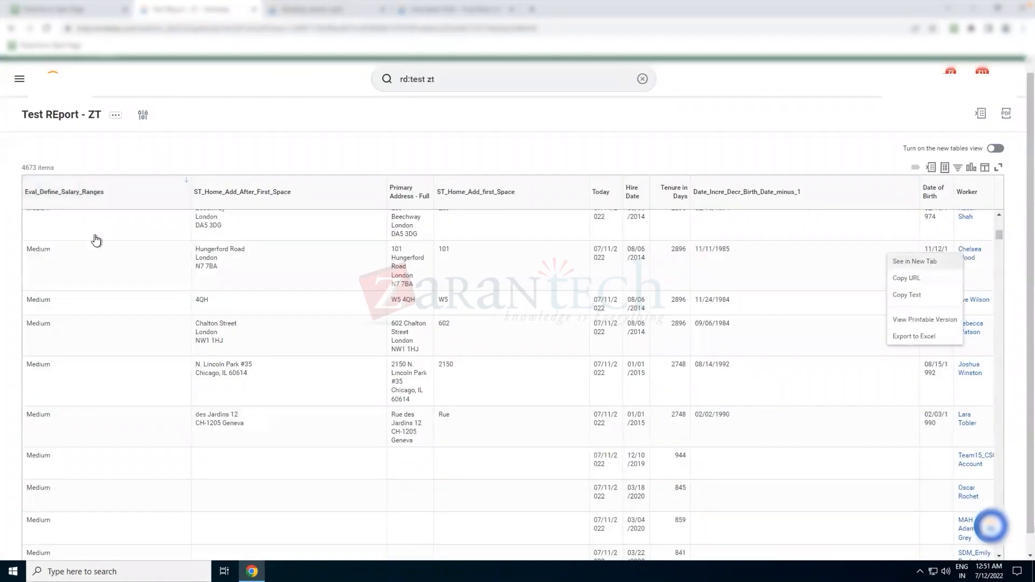
# Filter the Eval_Define_Salary_Ranges column for values that contain low.
pyautogui.click(124, 202)
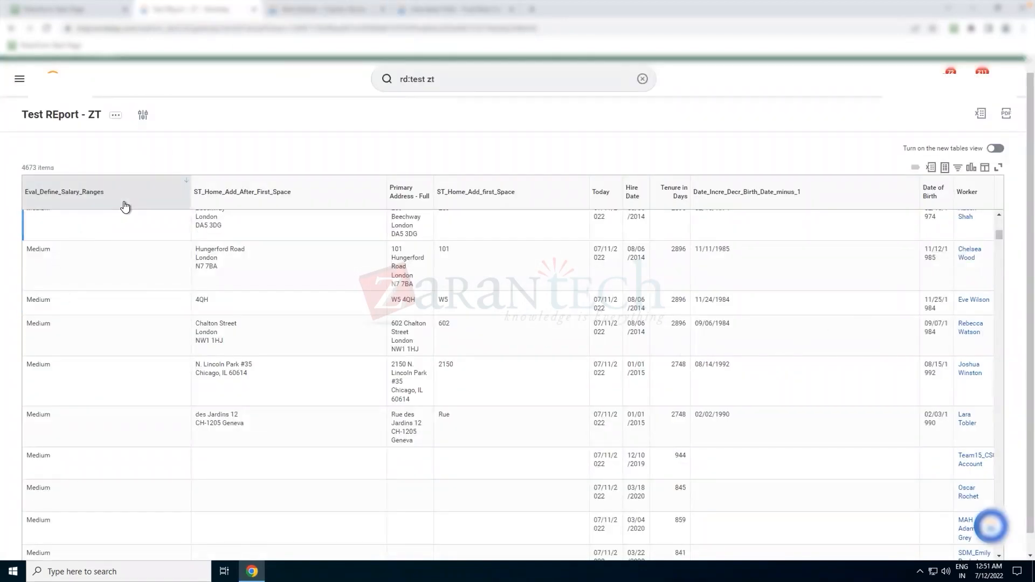
pyautogui.click(120, 356)
pyautogui.write('low')
pyautogui.click(64, 392)
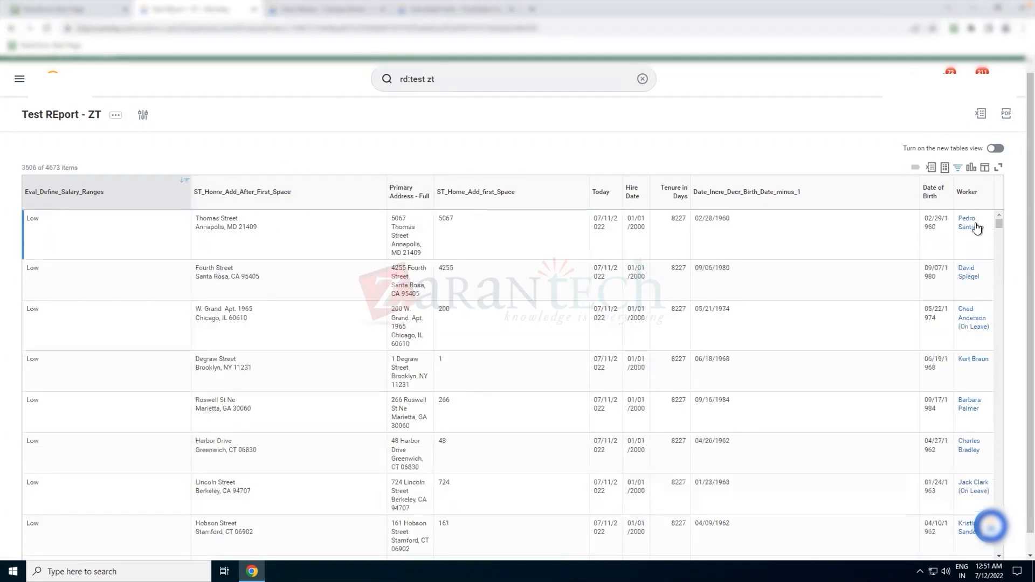
# Open the first Low-range worker's profile in a new tab and check the Medium-range worker's total annual compensation.
pyautogui.rightClick(971, 231)
pyautogui.click(921, 236)
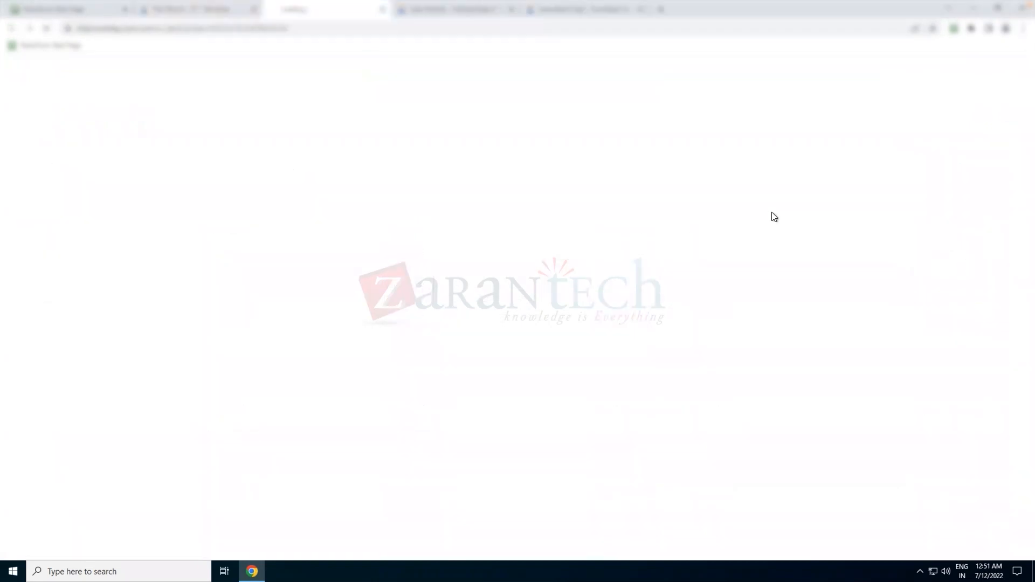
pyautogui.hotkey('ctrl', 'Tab')
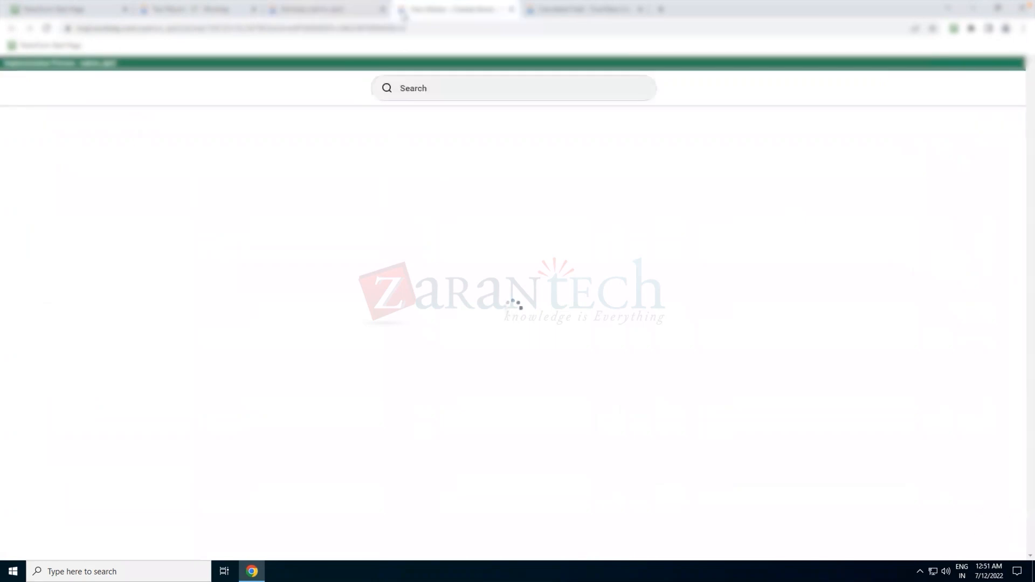
pyautogui.click(72, 388)
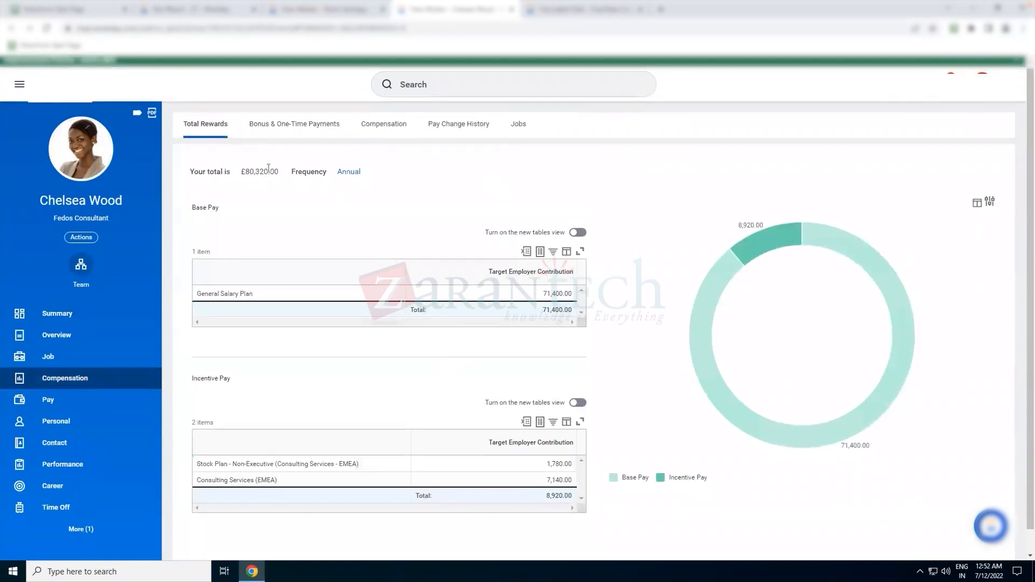
pyautogui.moveTo(268, 171); pyautogui.dragTo(247, 169)
# Check the Low-range worker's total base pay in their compensation details.
pyautogui.click(343, 16)
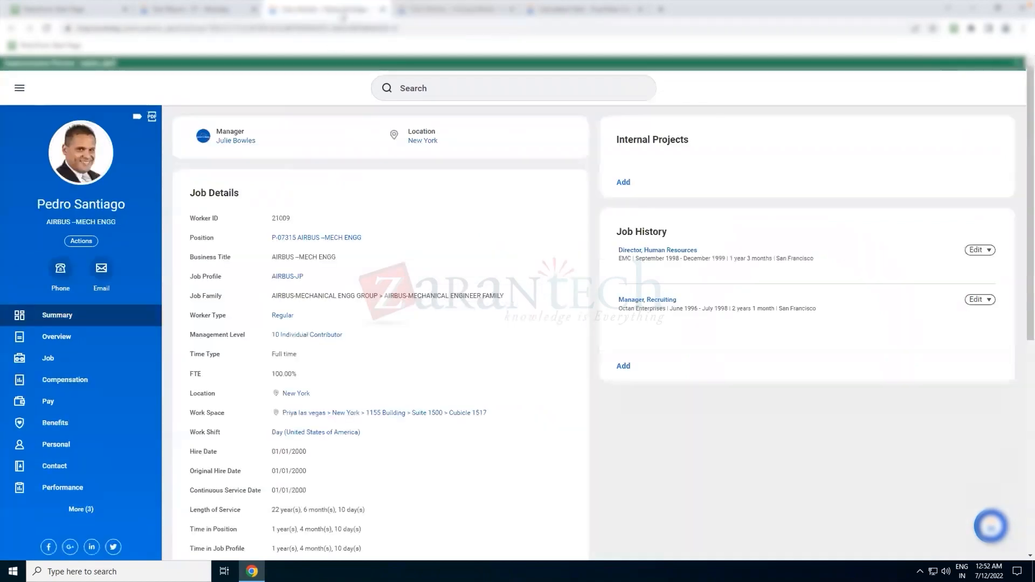
pyautogui.click(77, 386)
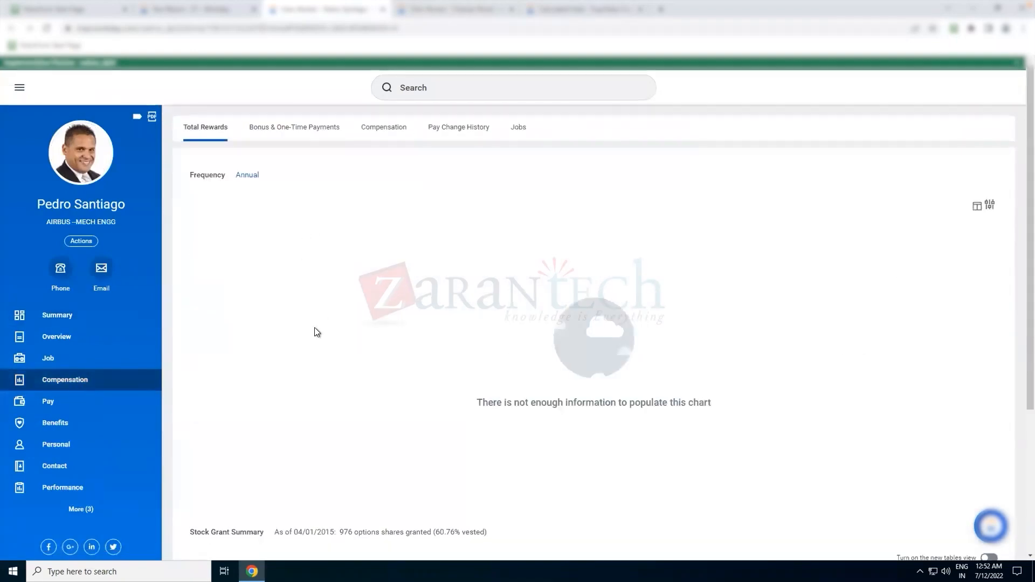
pyautogui.scroll(-5, 315, 328)
pyautogui.scroll(5, 324, 315)
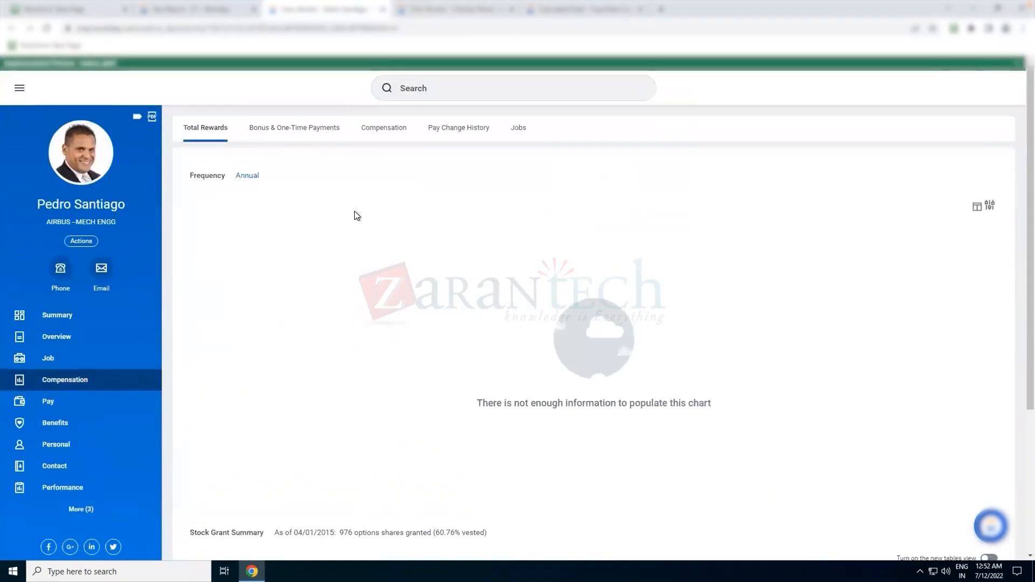
pyautogui.click(381, 135)
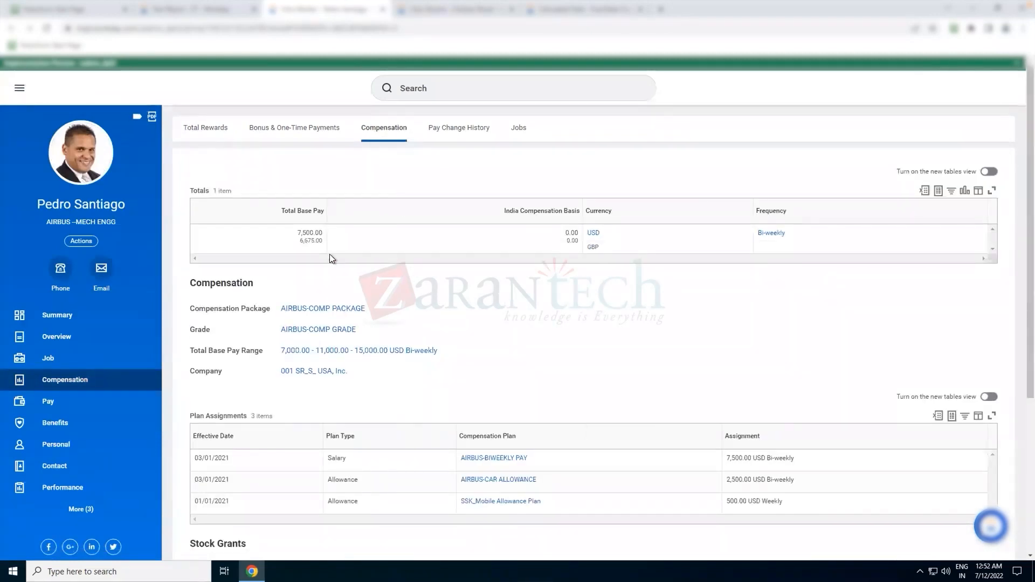
pyautogui.moveTo(310, 241)
# Return to the report and filter the Eval_Define_Salary_Ranges column for values that contain high.
pyautogui.click(213, 11)
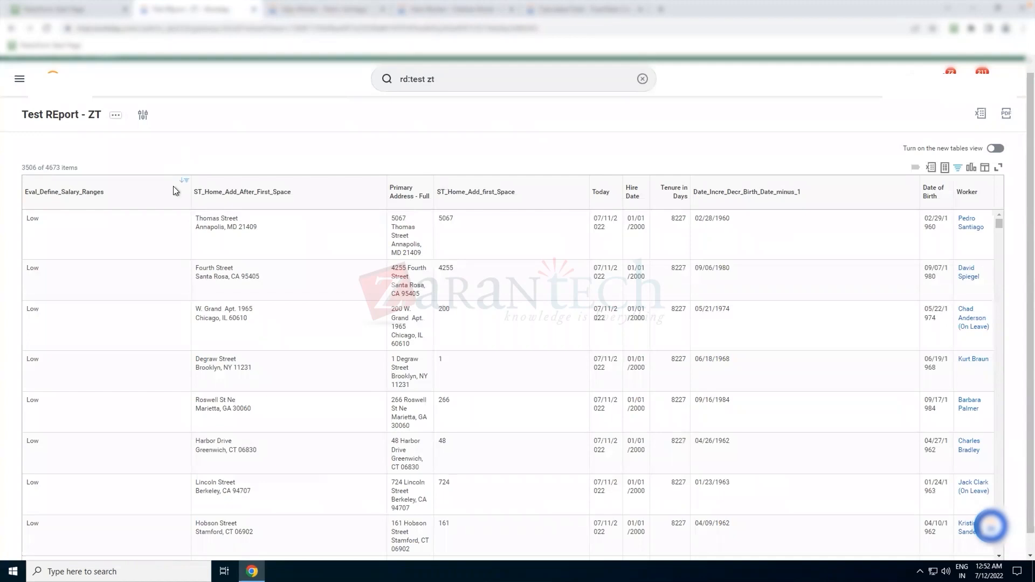
pyautogui.click(649, 248)
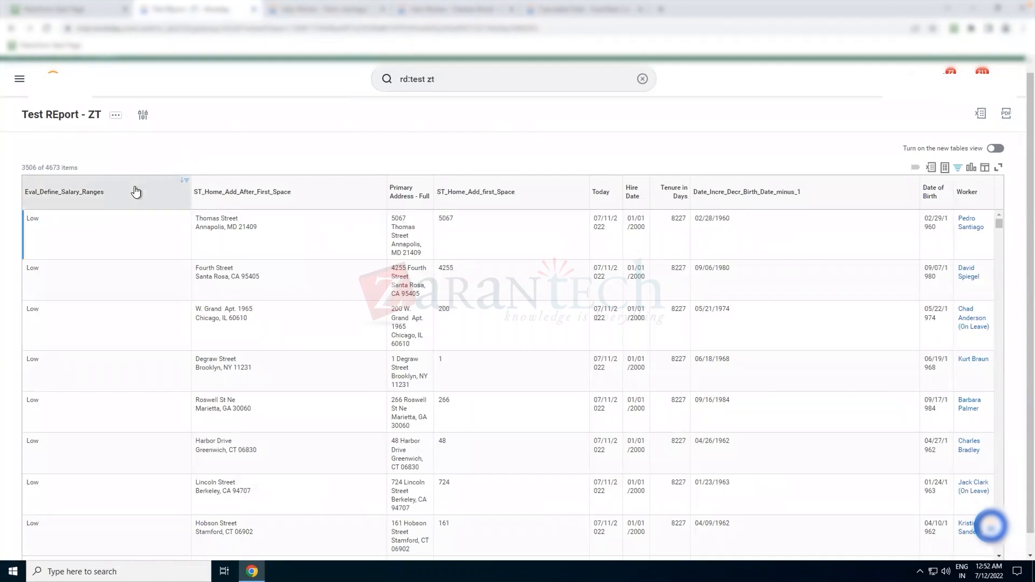
pyautogui.click(135, 192)
pyautogui.click(61, 354)
pyautogui.doubleClick(62, 355)
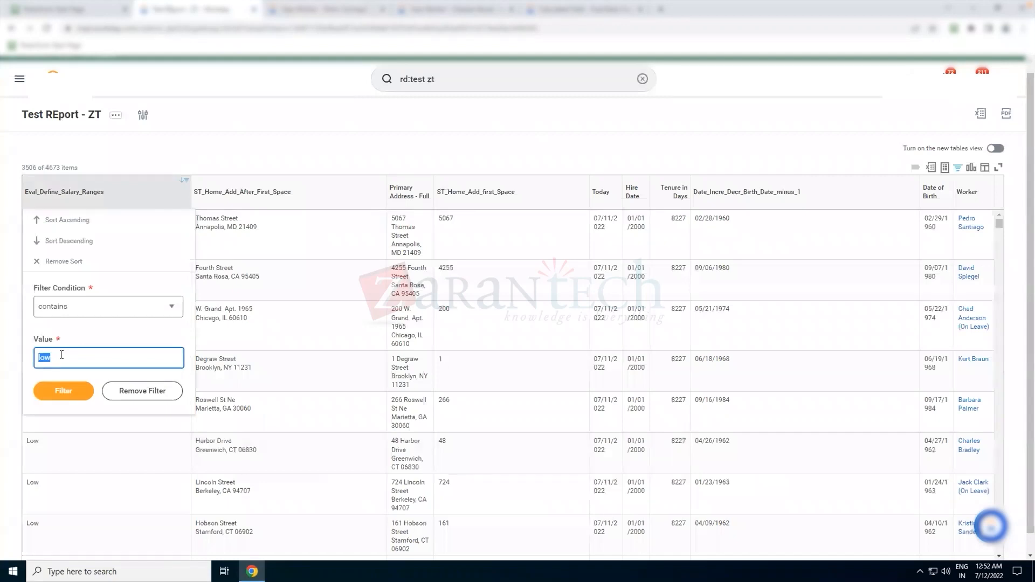
pyautogui.write('high')
pyautogui.click(62, 393)
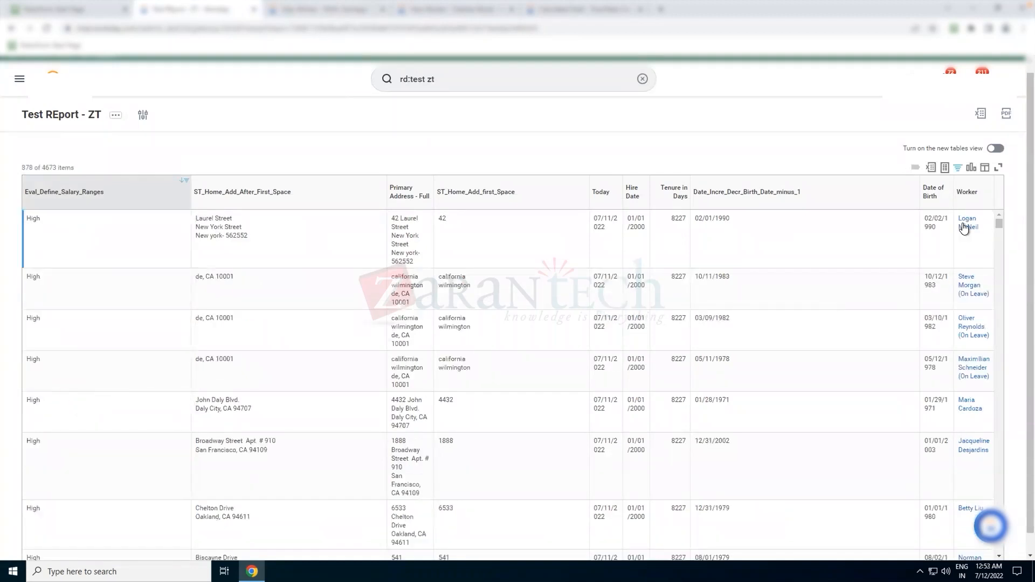
# Open the first High-range worker's profile in a new tab, check their total rewards, and return to the report.
pyautogui.rightClick(964, 224)
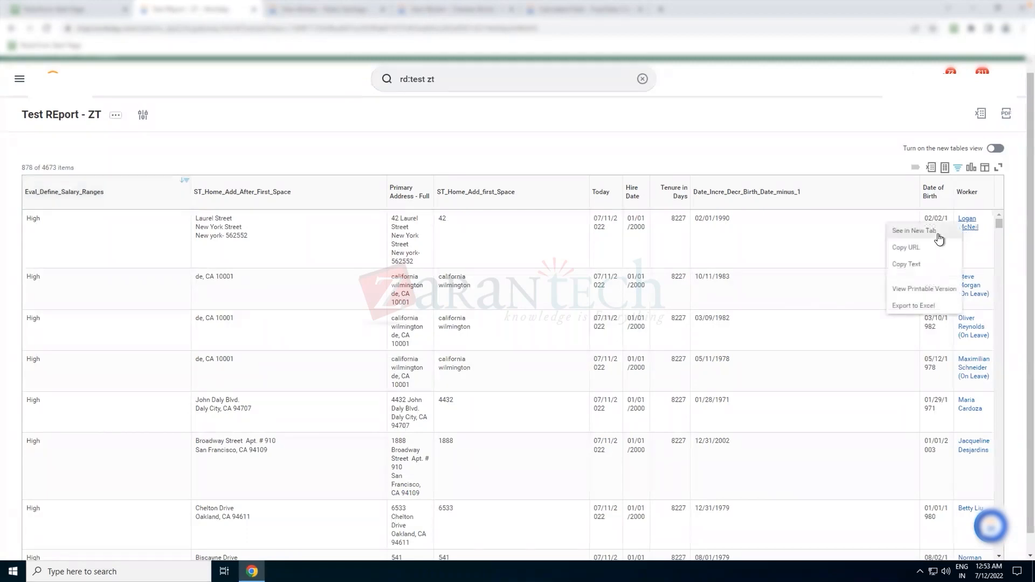
pyautogui.click(937, 231)
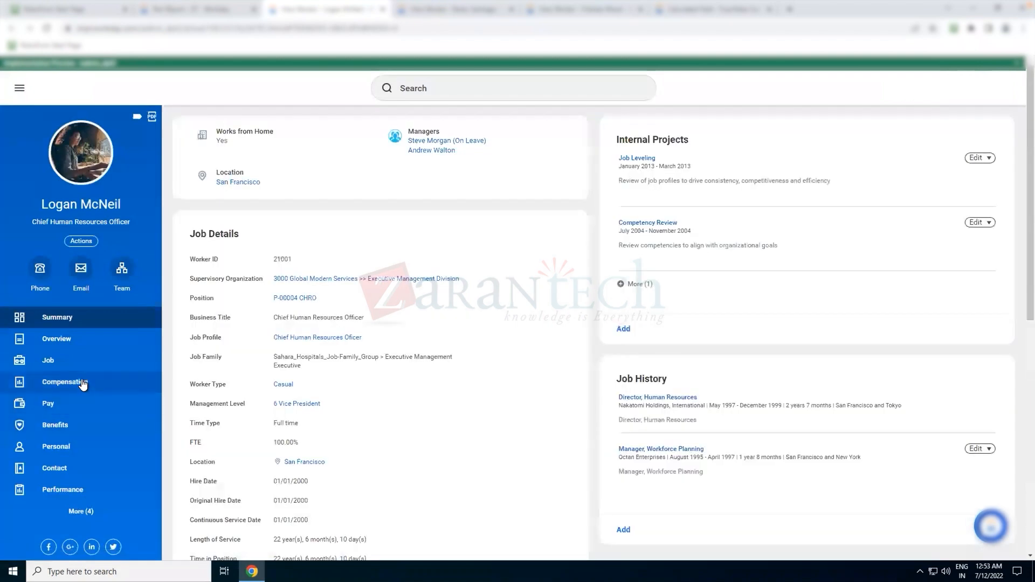
pyautogui.click(83, 383)
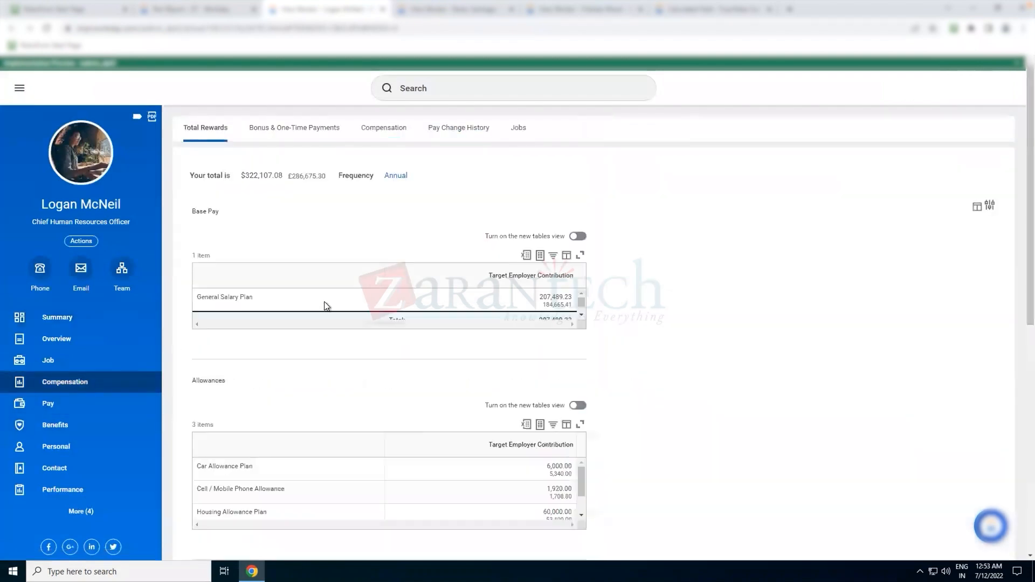
pyautogui.moveTo(272, 173)
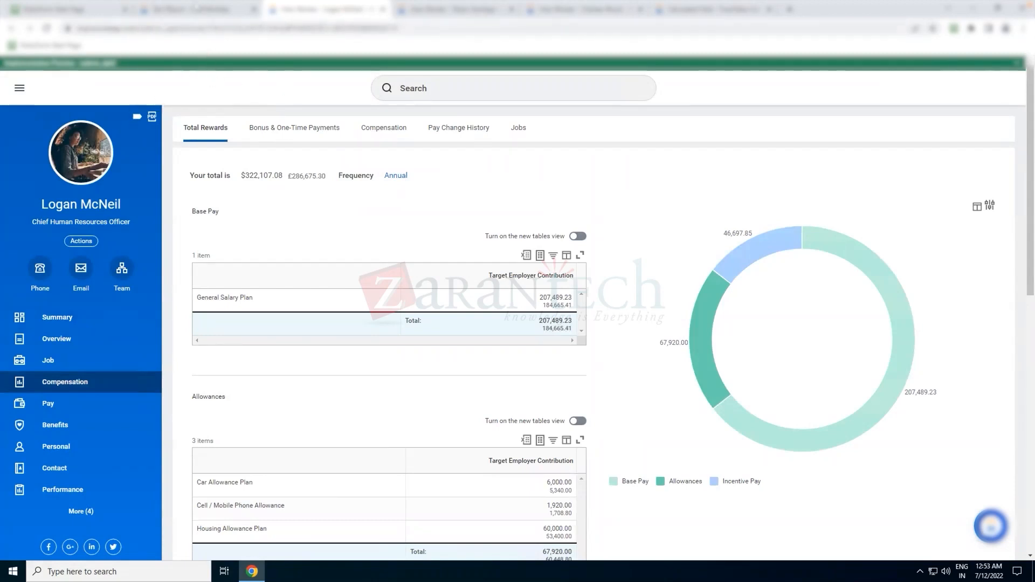
pyautogui.click(201, 9)
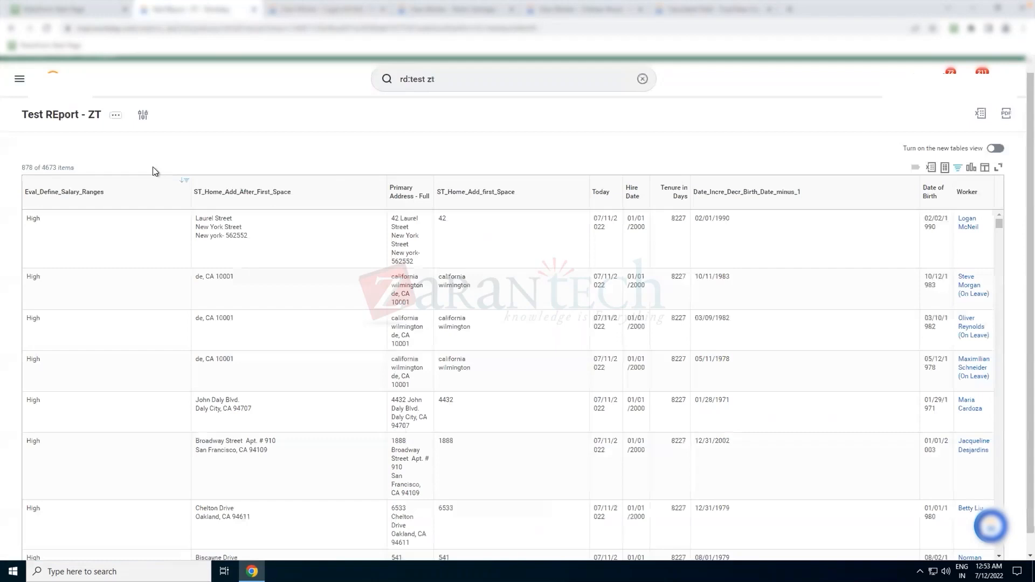
pyautogui.click(89, 121)
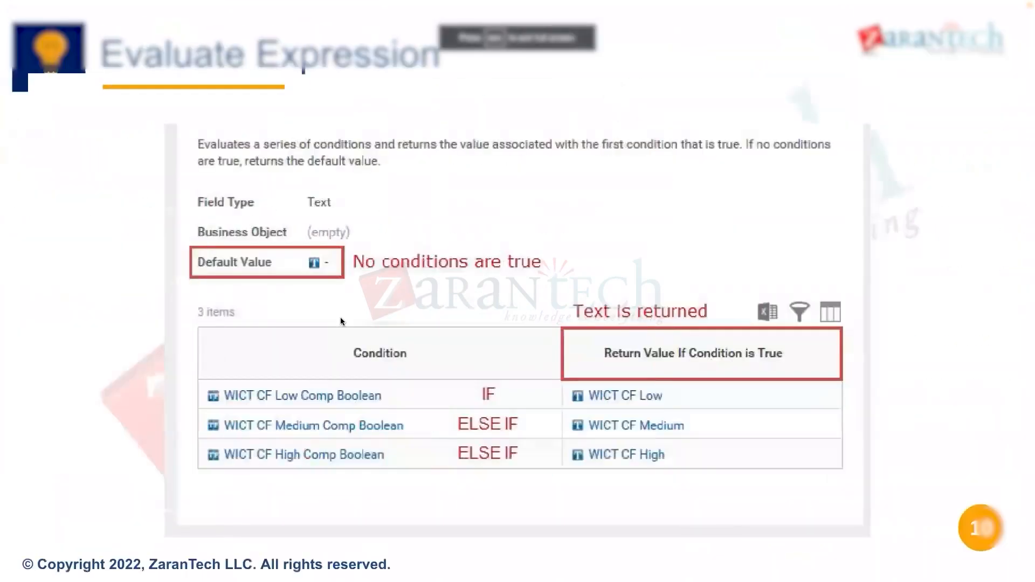
pyautogui.press('Right')
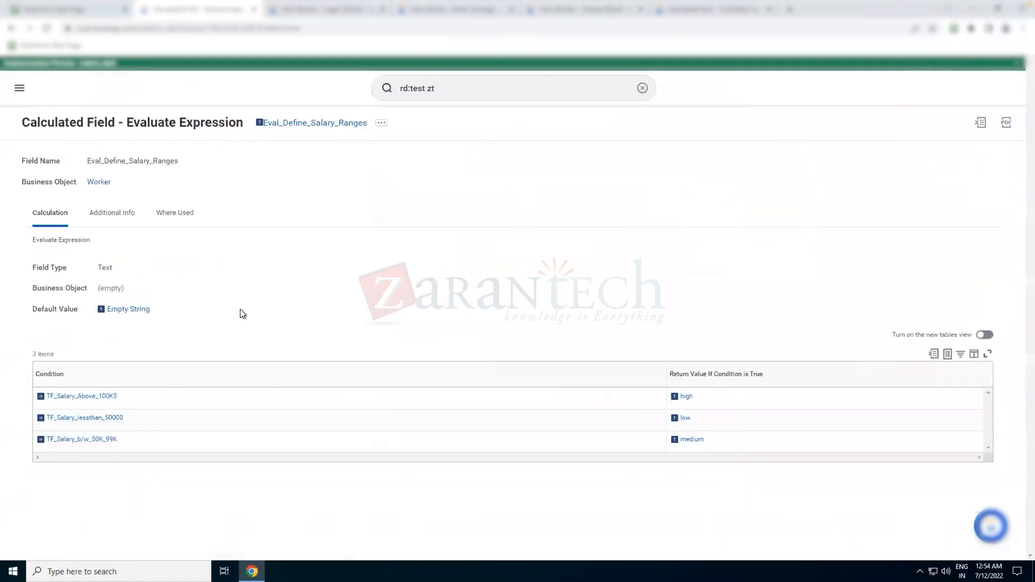
# View the calculation hierarchy of the Eval_Define_Salary_Ranges field and review its summary and conditions.
pyautogui.click(381, 125)
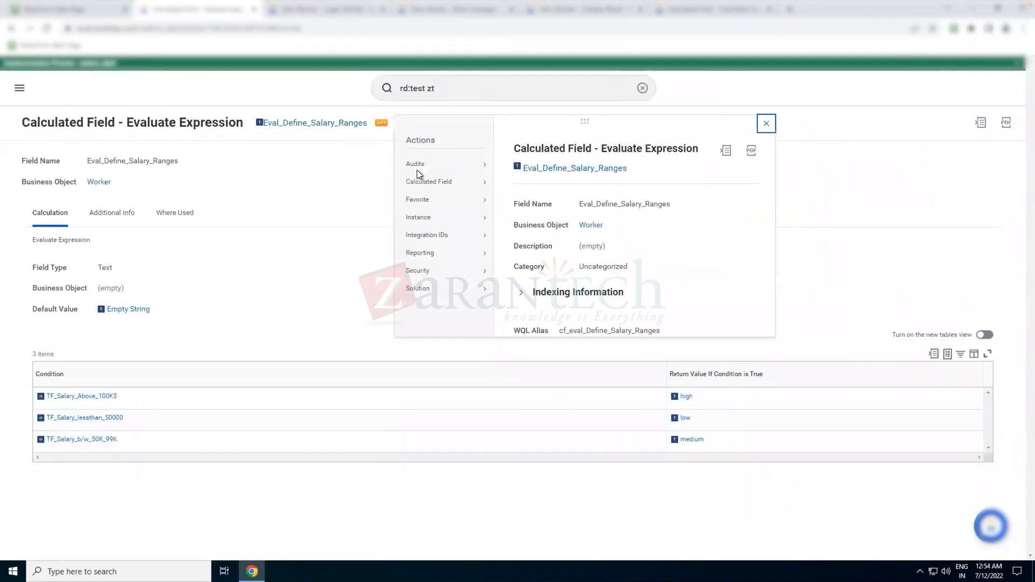
pyautogui.moveTo(421, 189)
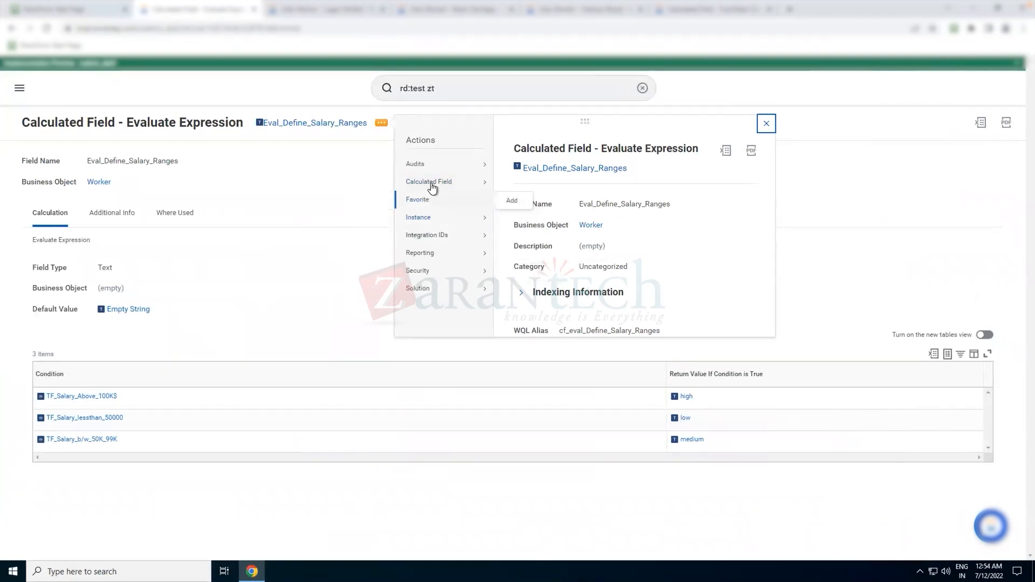
pyautogui.moveTo(432, 185)
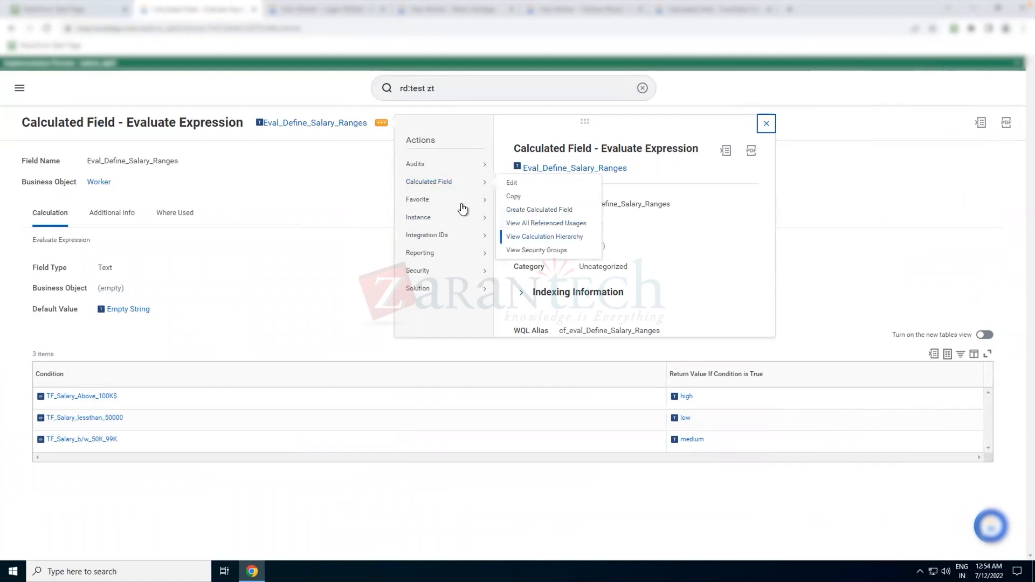
pyautogui.click(533, 237)
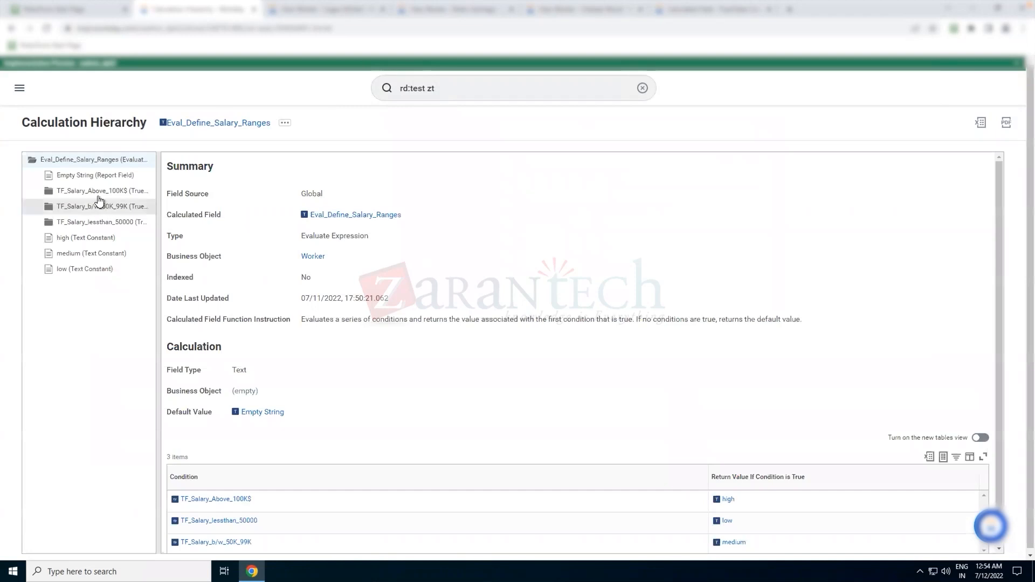
pyautogui.scroll(-1, 295, 348)
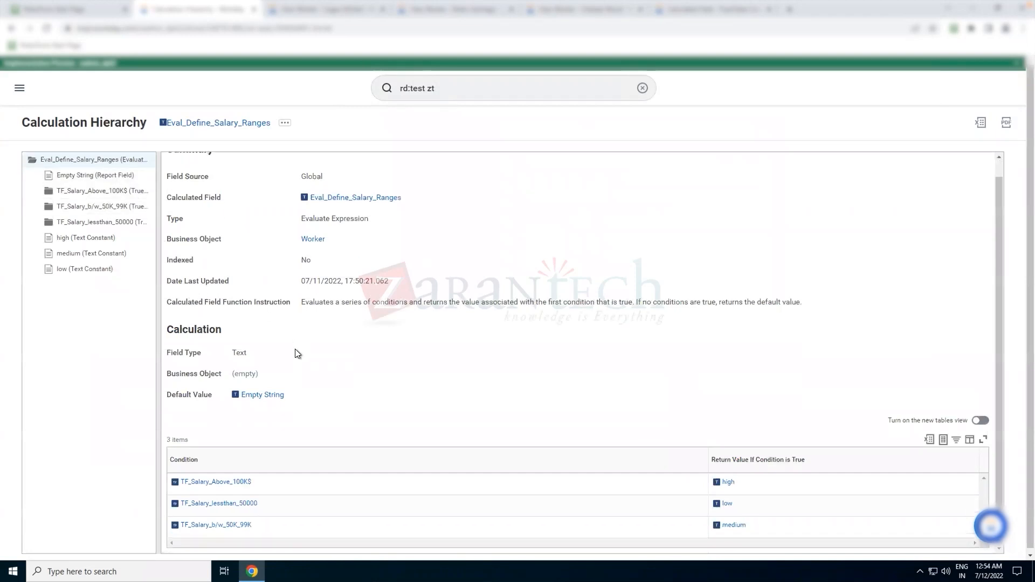
pyautogui.scroll(1, 296, 348)
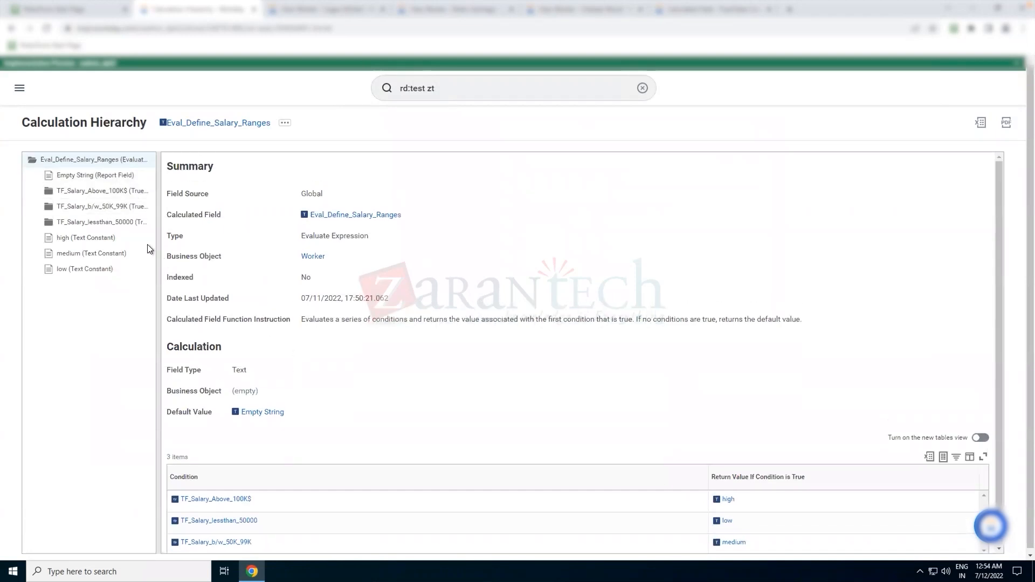
# Examine the Empty String default and the three TF_Salary true/false conditions in the calculation hierarchy.
pyautogui.click(109, 176)
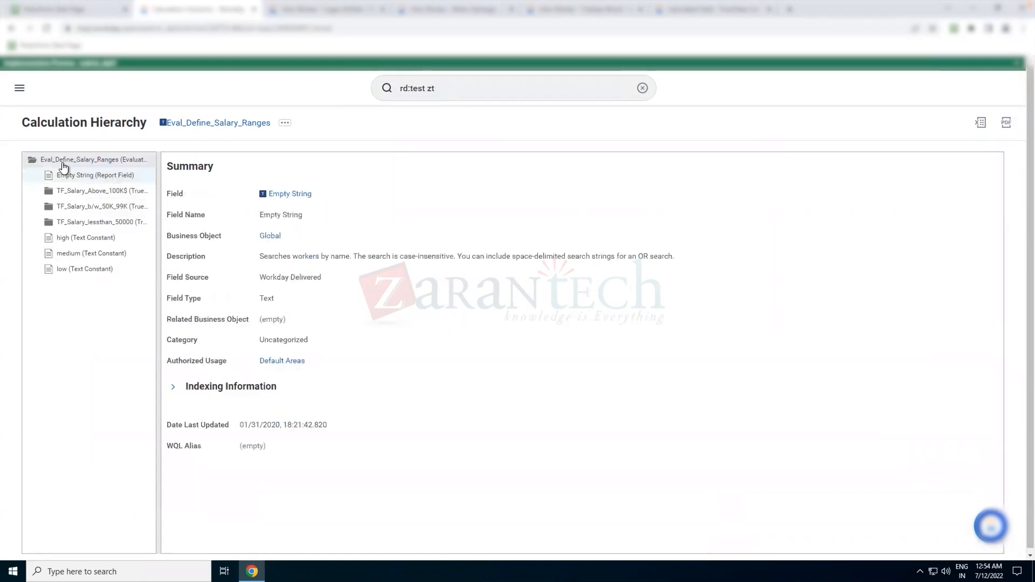
pyautogui.click(63, 164)
pyautogui.click(63, 176)
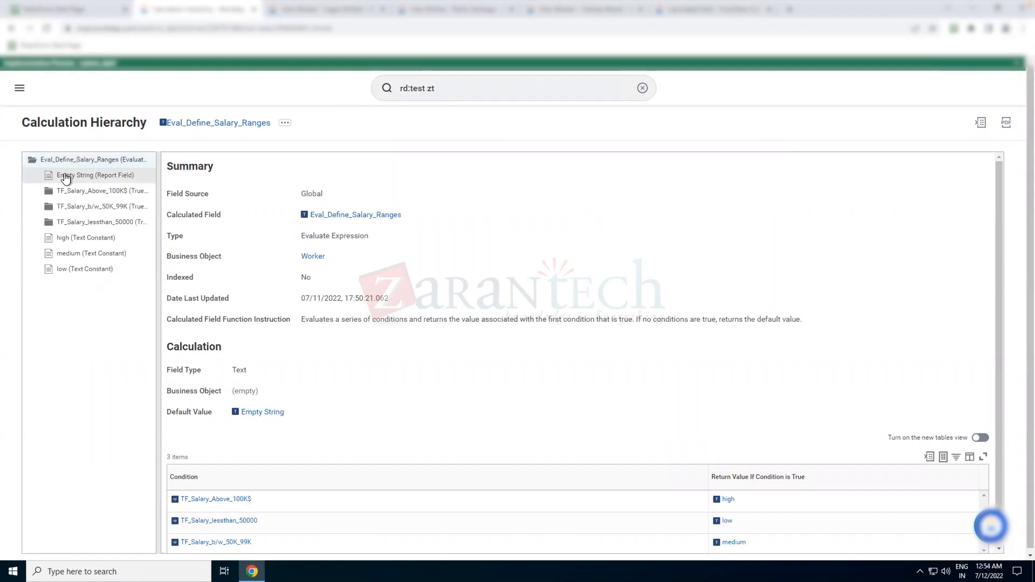
pyautogui.click(71, 192)
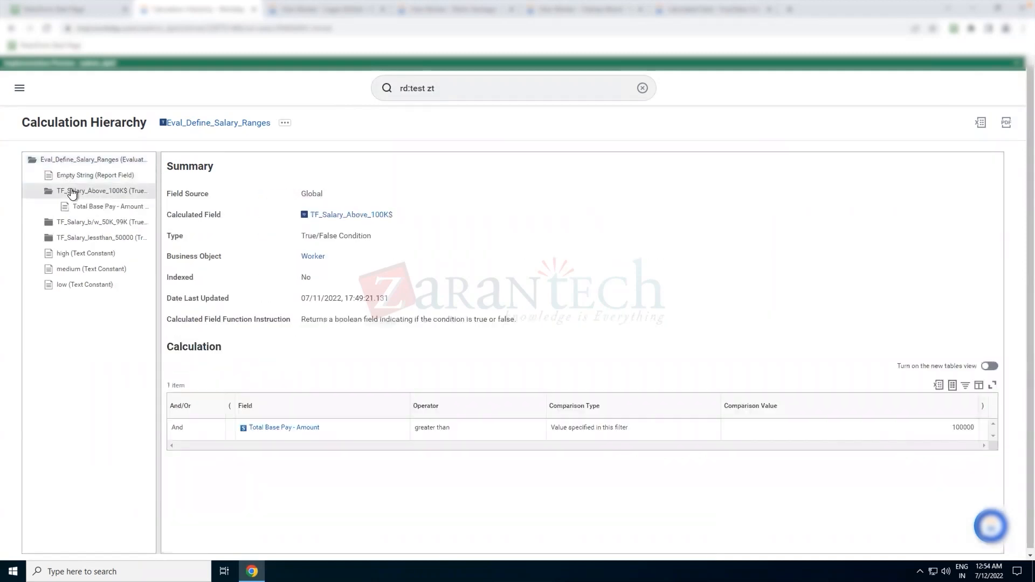
pyautogui.click(74, 205)
pyautogui.click(80, 198)
pyautogui.click(81, 222)
pyautogui.click(77, 253)
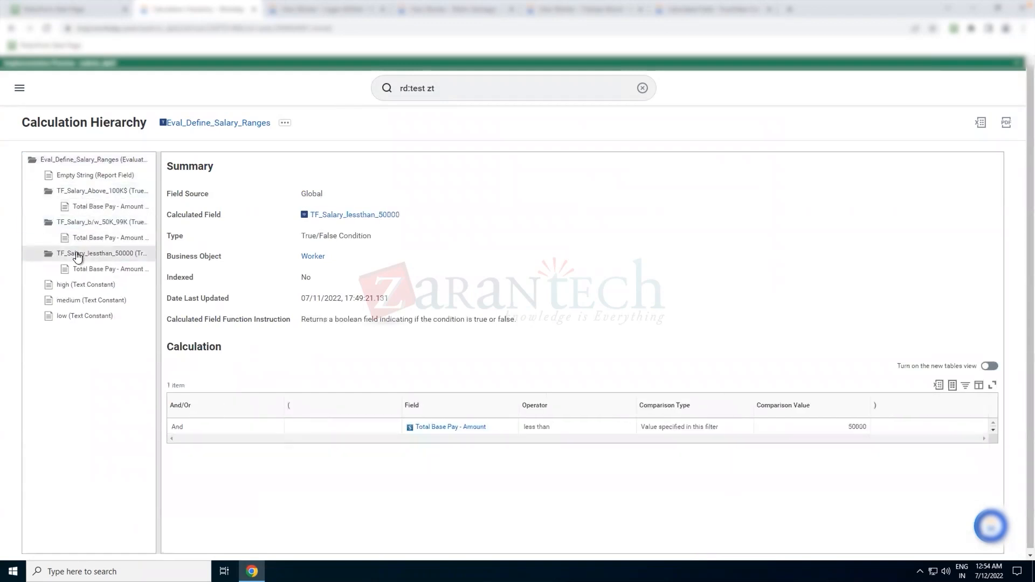
# Examine the text constants and the Total Base Pay - Amount report field, and return to the calculation hierarchy.
pyautogui.click(91, 306)
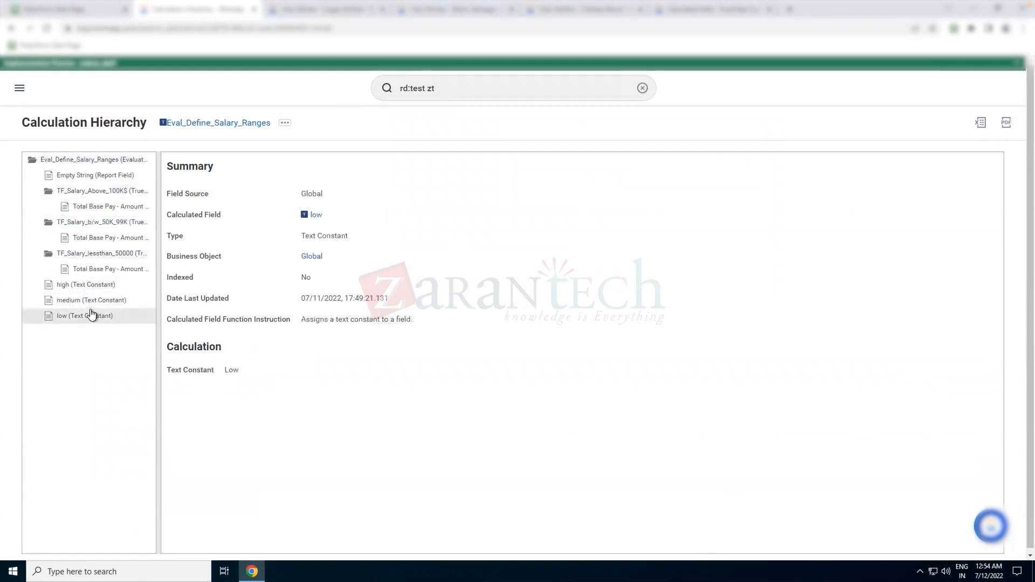
pyautogui.click(93, 285)
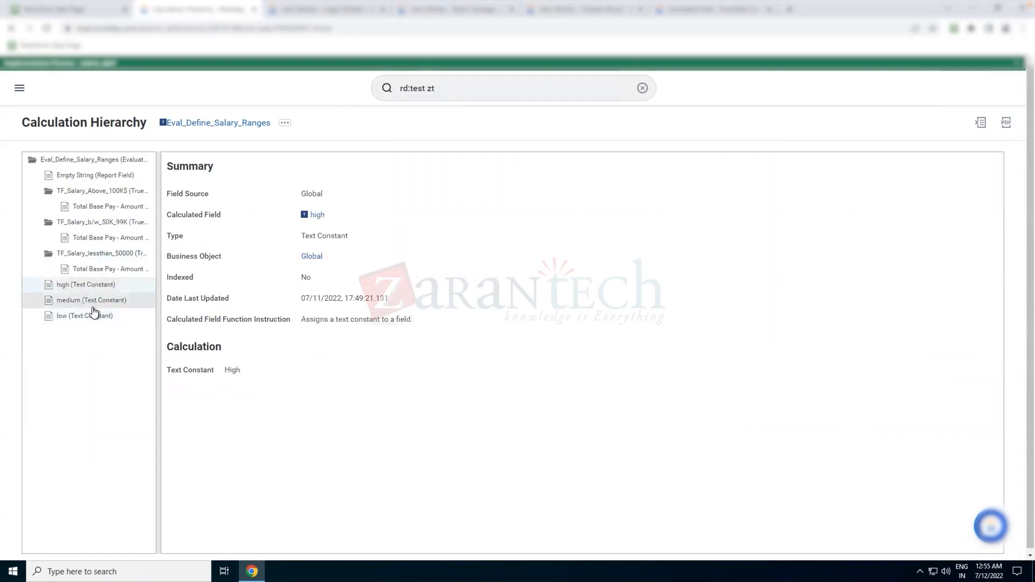
pyautogui.click(102, 273)
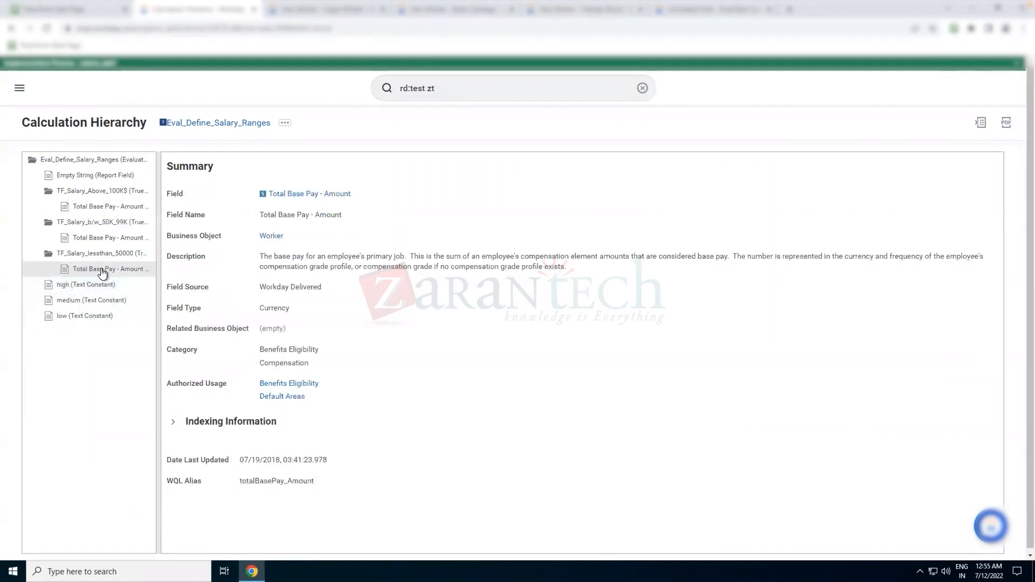
pyautogui.click(104, 238)
pyautogui.click(93, 207)
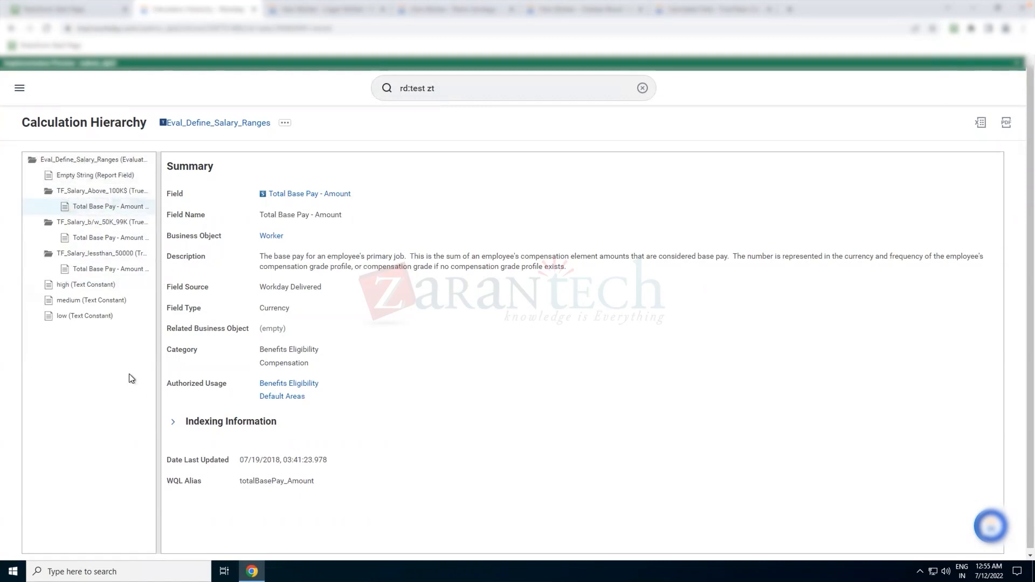
pyautogui.click(282, 193)
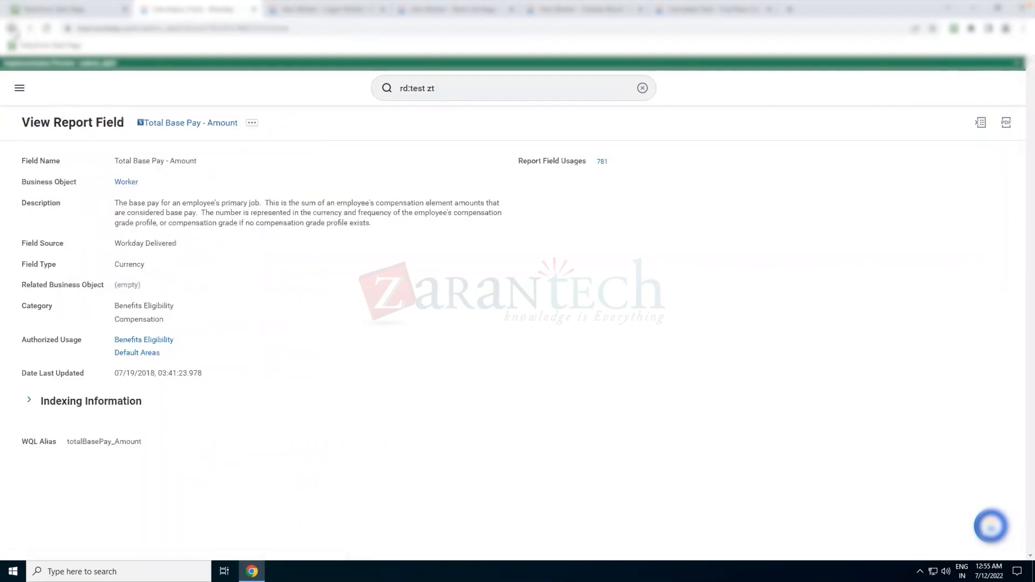
pyautogui.hotkey('alt', 'Left')
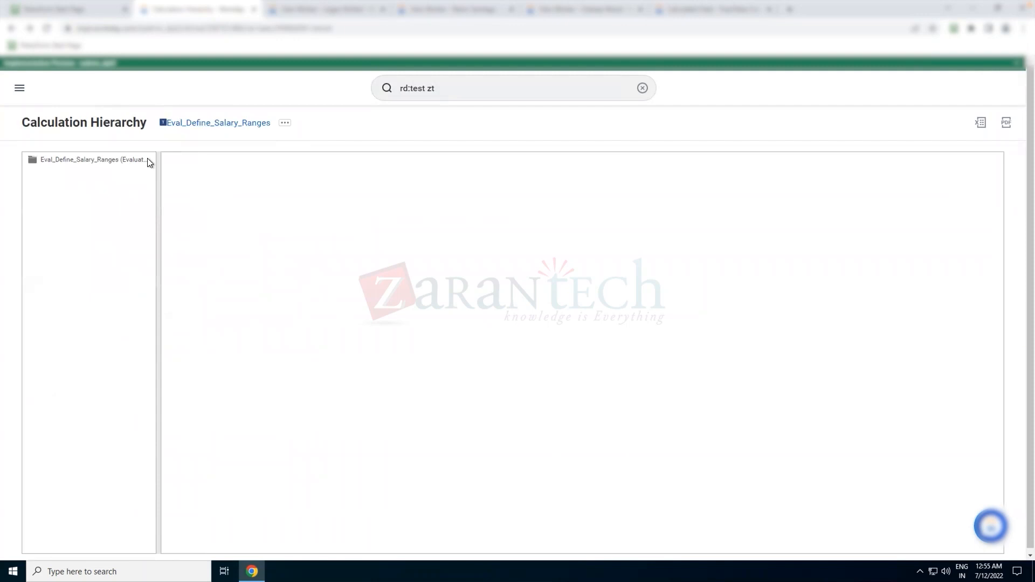
# Open the related actions of the Eval_Define_Salary_Ranges field from its calculation hierarchy.
pyautogui.click(285, 123)
pyautogui.moveTo(363, 184)
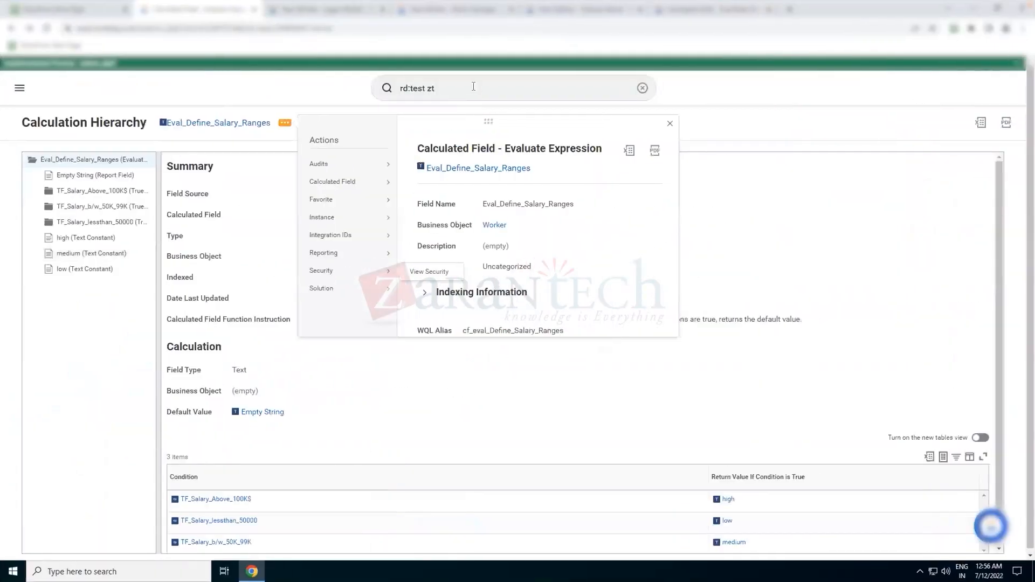
# Search for "report log" and open the Edit Report Performance Log Settings task.
pyautogui.click(473, 87)
pyautogui.press('BackSpace')
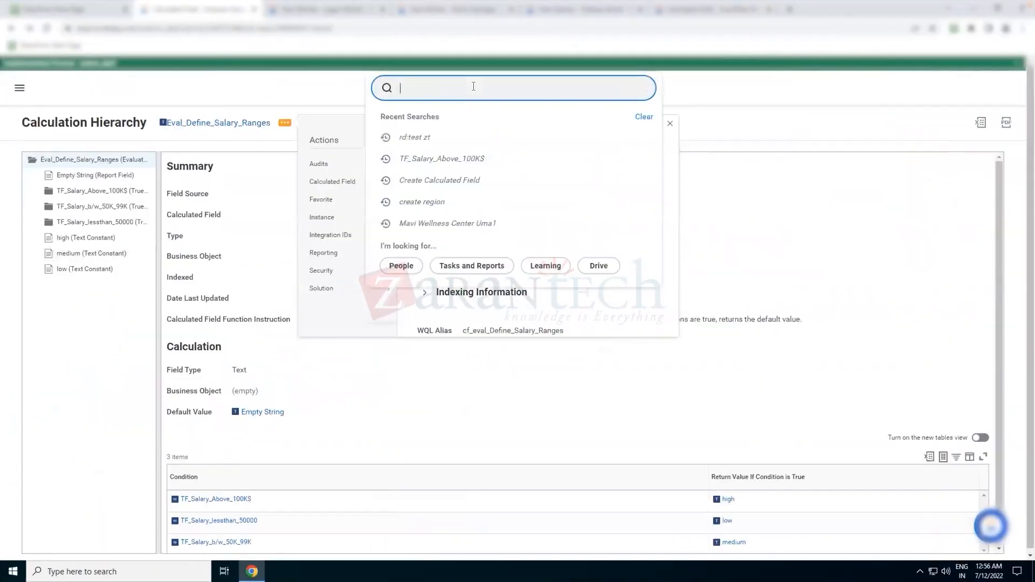
pyautogui.write('report log')
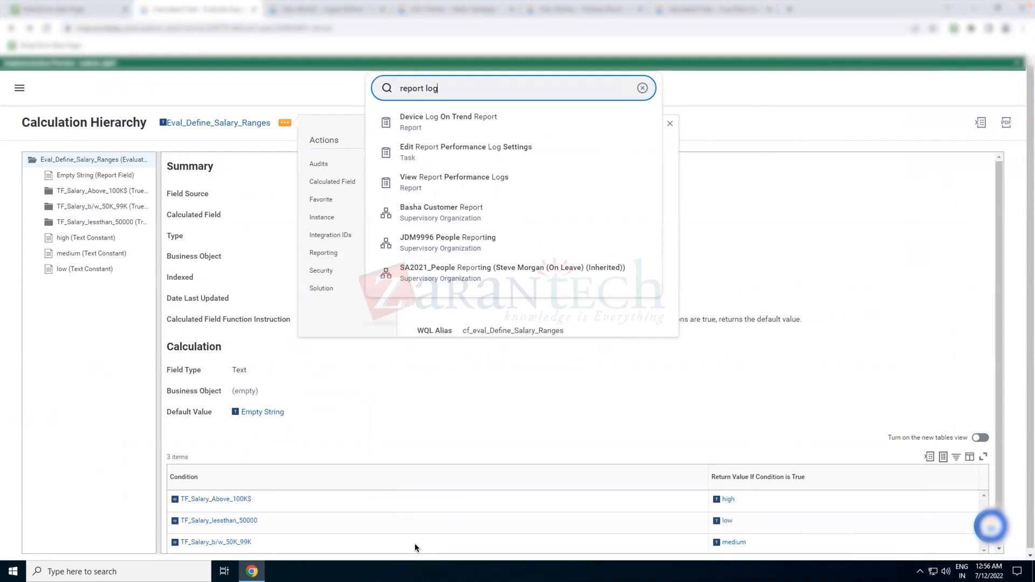
pyautogui.moveTo(424, 15)
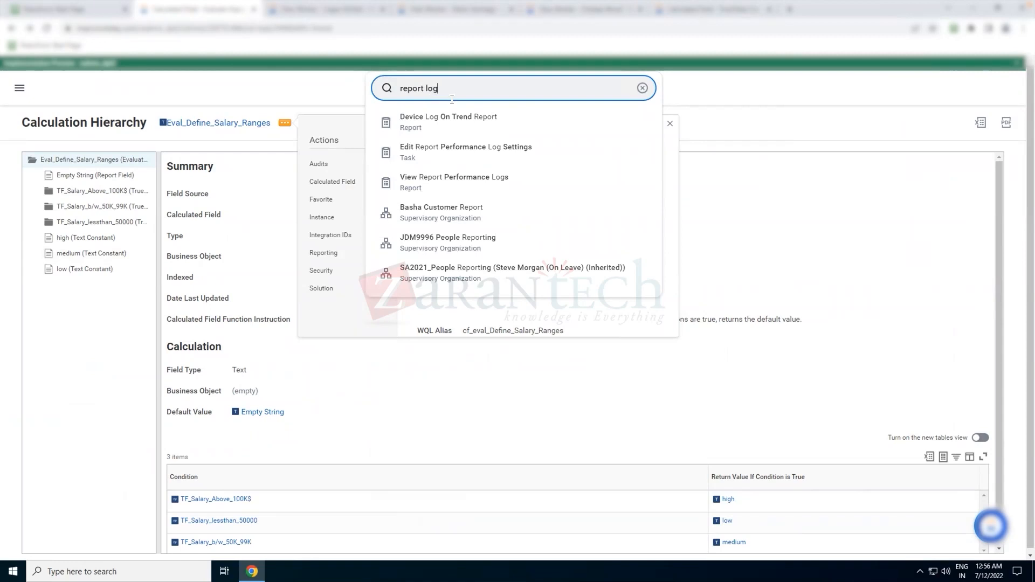
pyautogui.click(445, 153)
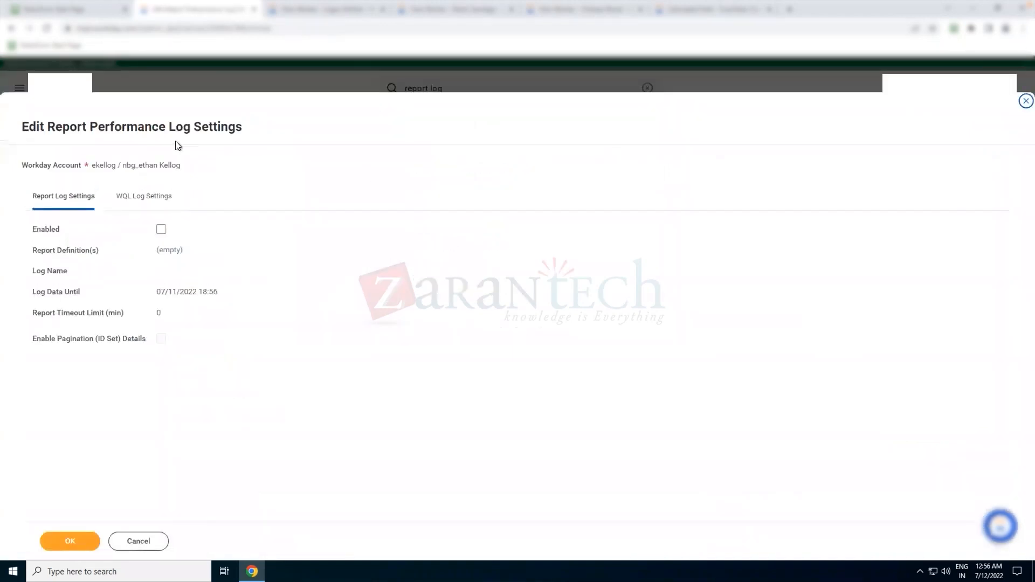
pyautogui.moveTo(251, 128); pyautogui.dragTo(58, 149)
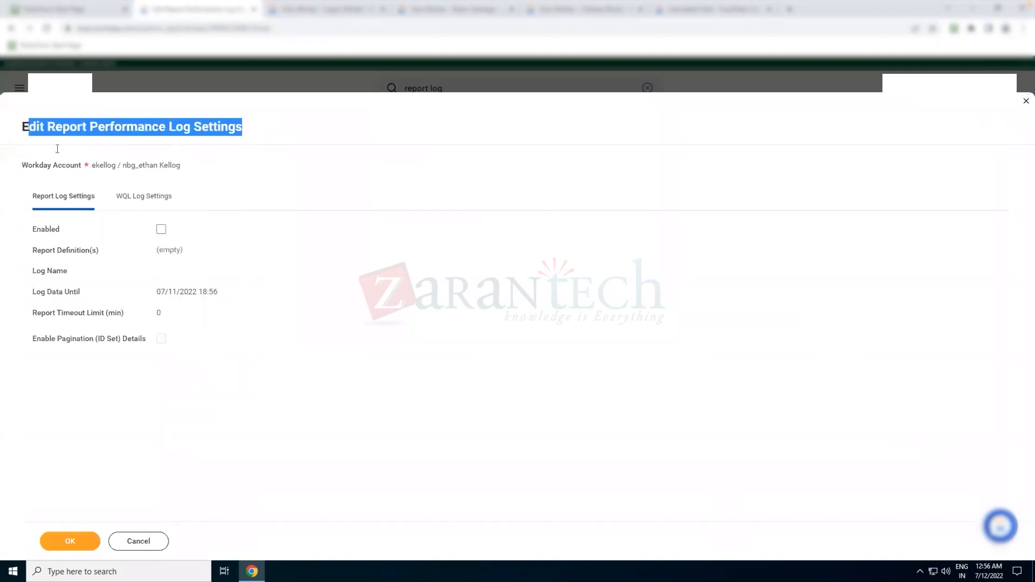
# Enable report performance logging for the Test REport - ZT definition with the log name Test REport - ZT, and save the settings.
pyautogui.click(161, 229)
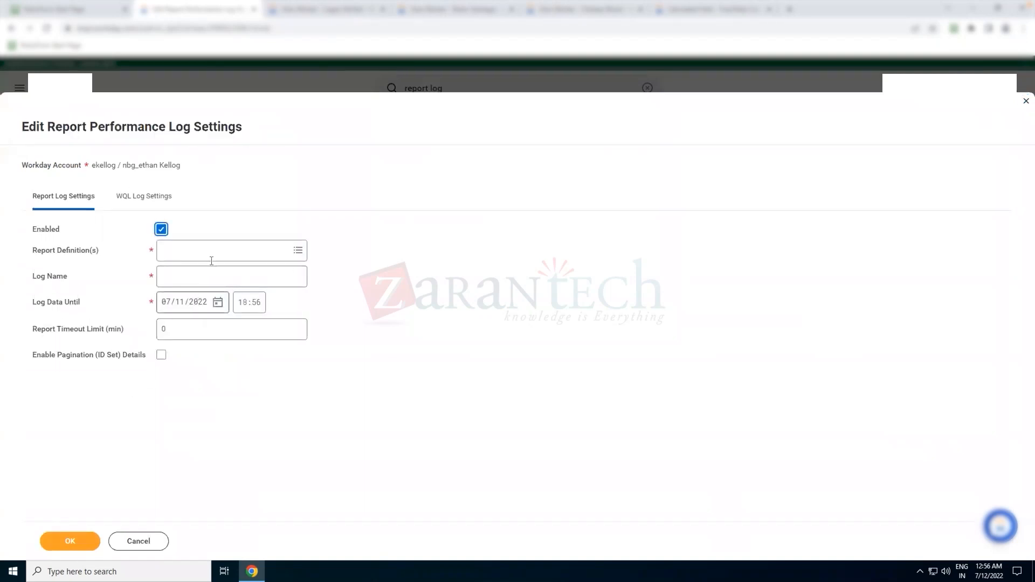
pyautogui.click(215, 254)
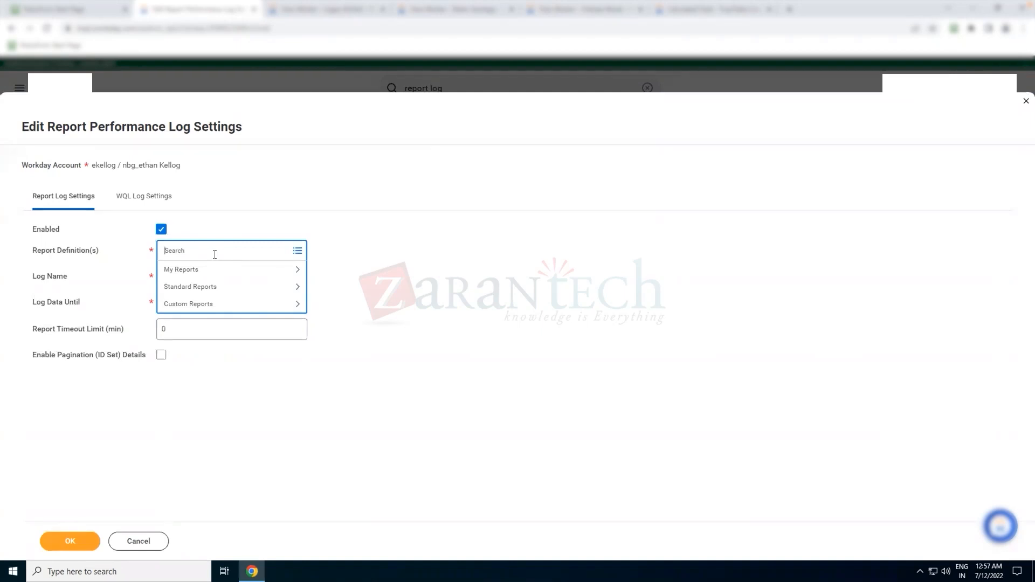
pyautogui.write('port zt')
pyautogui.press('Return')
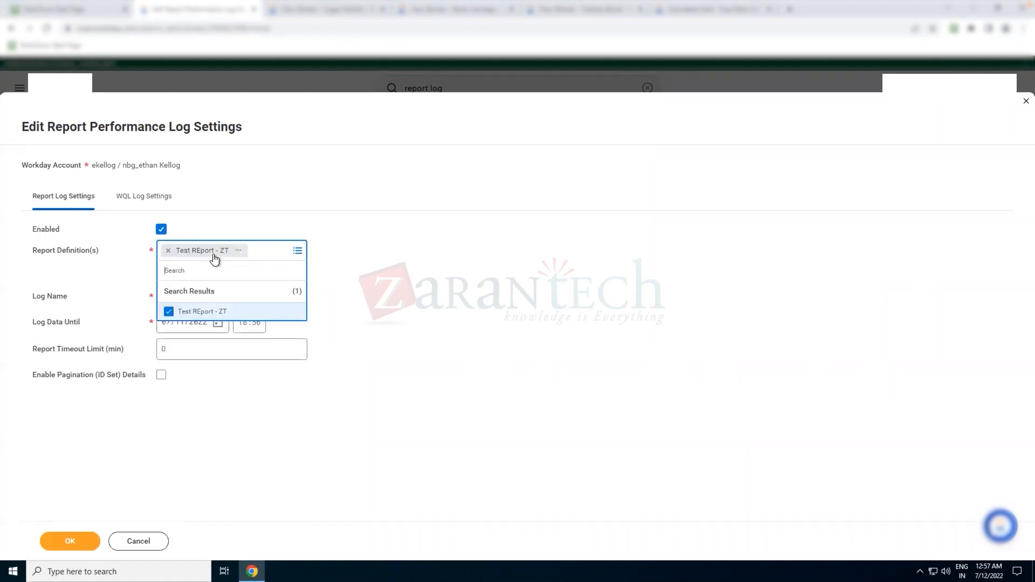
pyautogui.click(384, 287)
pyautogui.click(208, 278)
pyautogui.press('Tab')
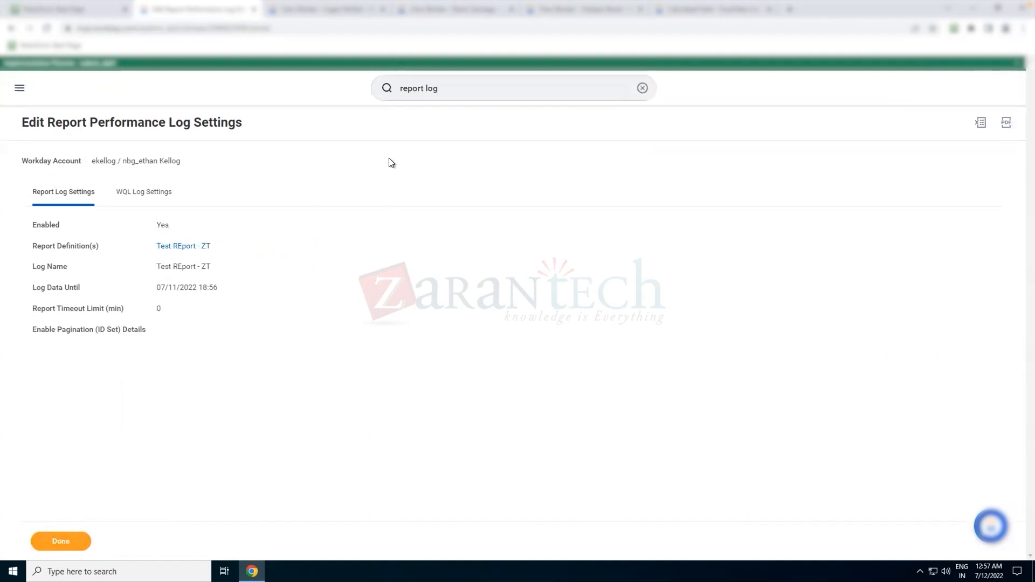
# Find and open the View Report Performance Logs report to check the report logs.
pyautogui.click(449, 92)
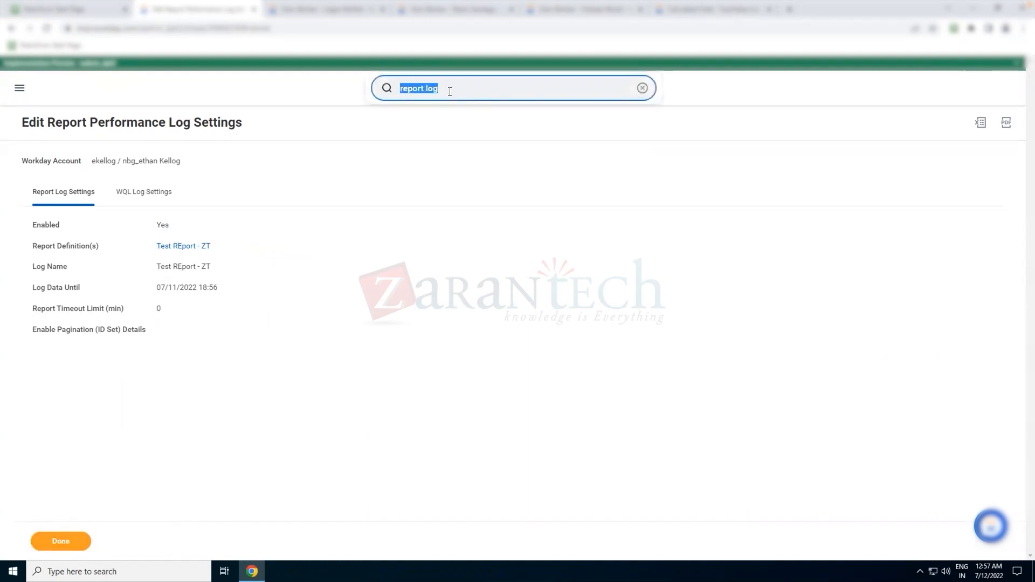
pyautogui.press('BackSpace')
pyautogui.write('view')
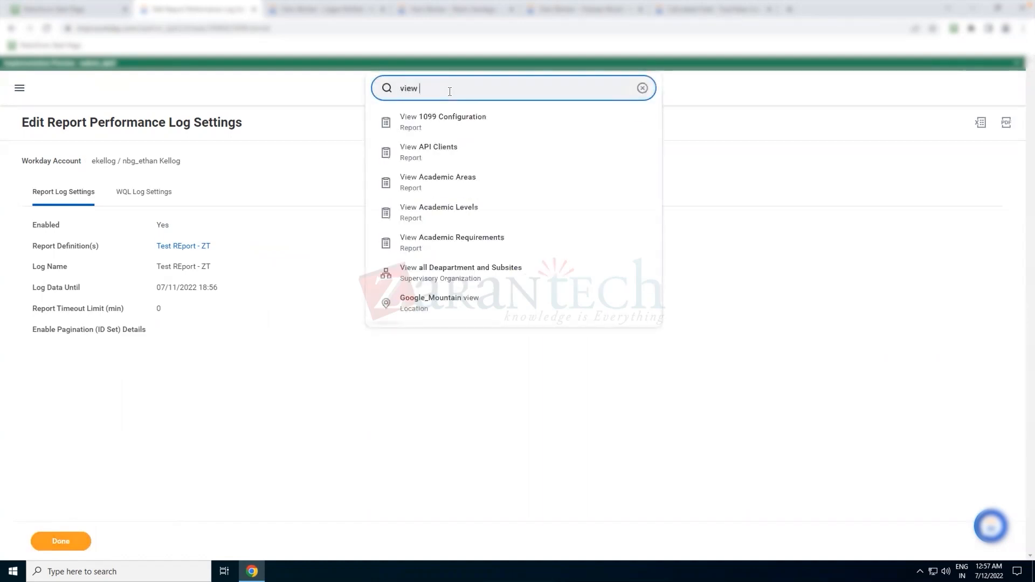
pyautogui.write(' repor log')
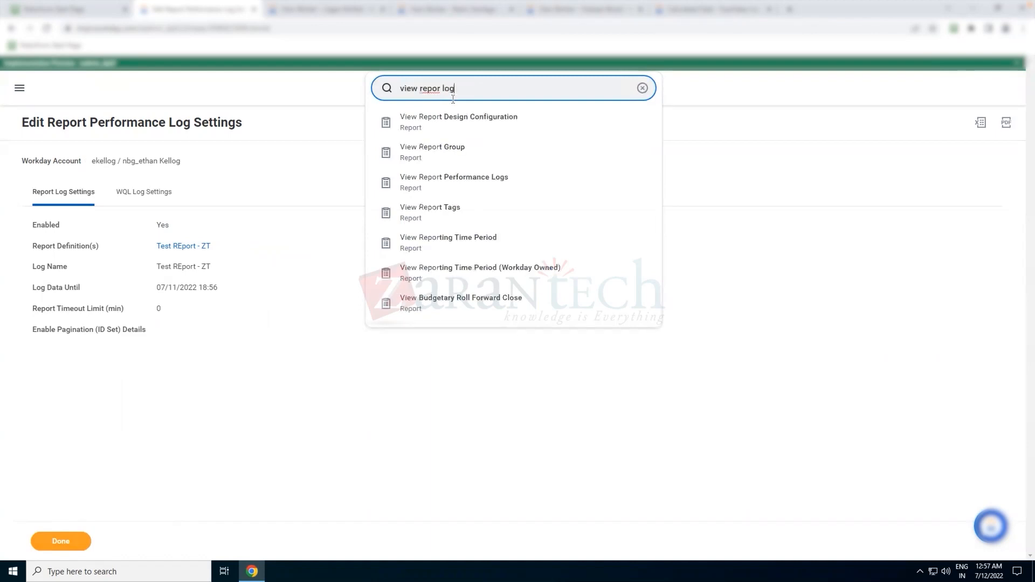
pyautogui.click(460, 121)
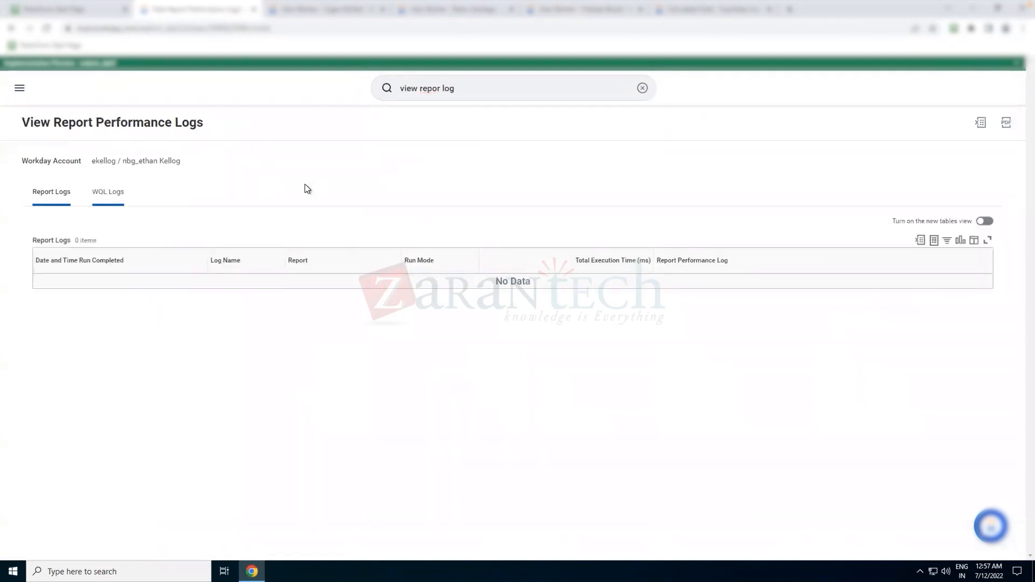
# Return to the log settings, open the Test REport - ZT definition from there and run the report.
pyautogui.moveTo(13, 36)
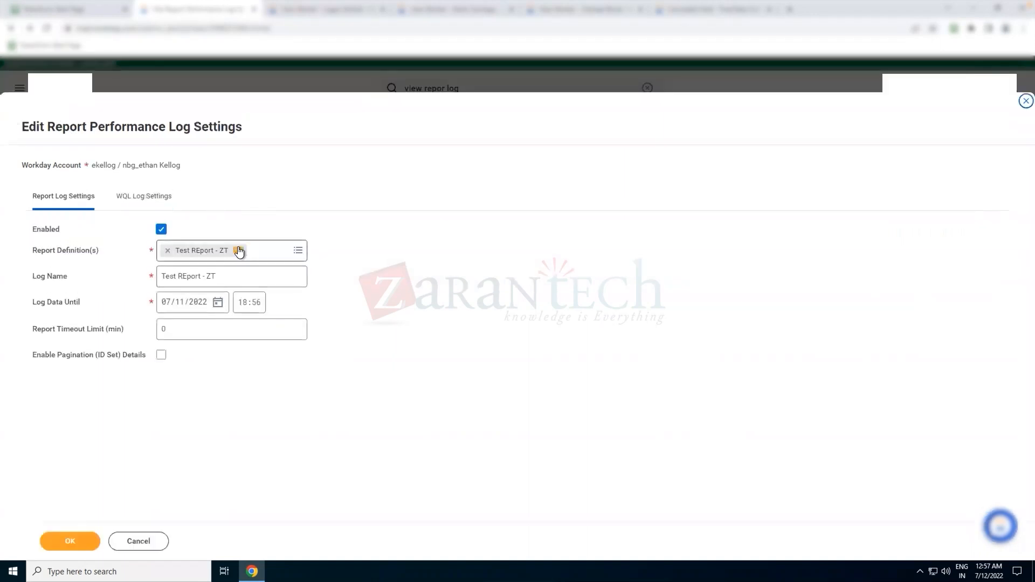
pyautogui.click(239, 251)
pyautogui.click(313, 296)
pyautogui.click(229, 124)
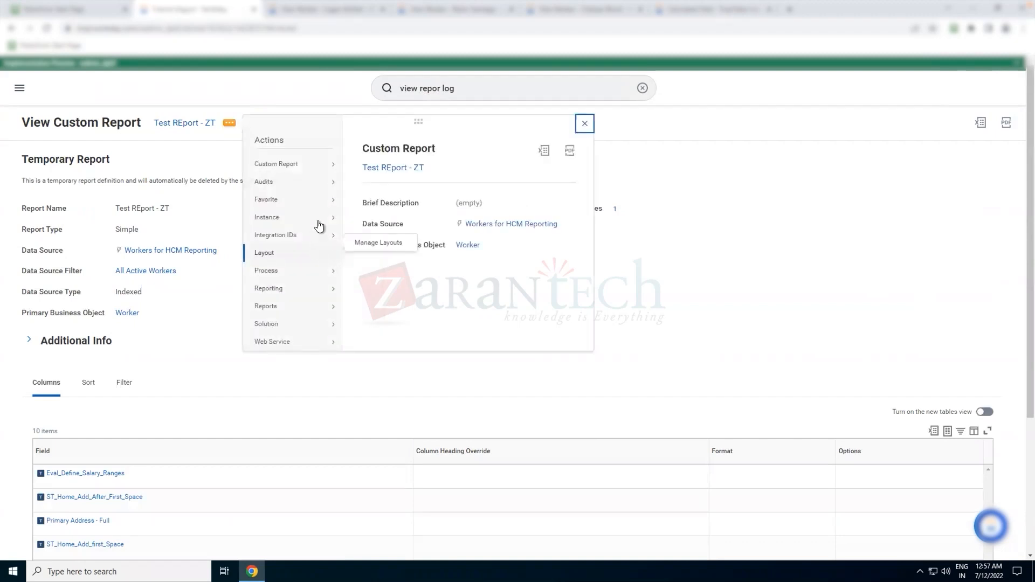
pyautogui.moveTo(286, 166)
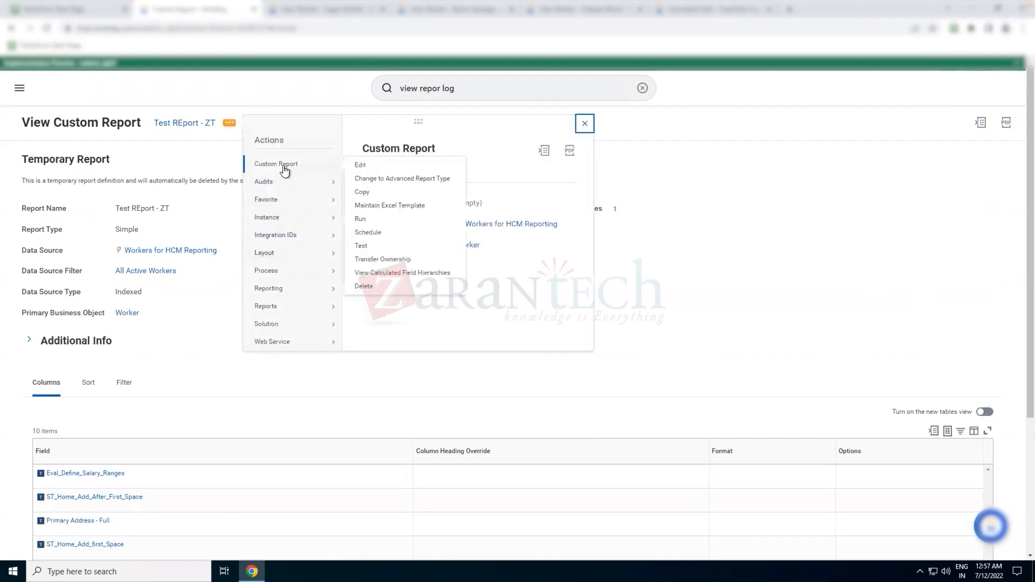
pyautogui.click(371, 221)
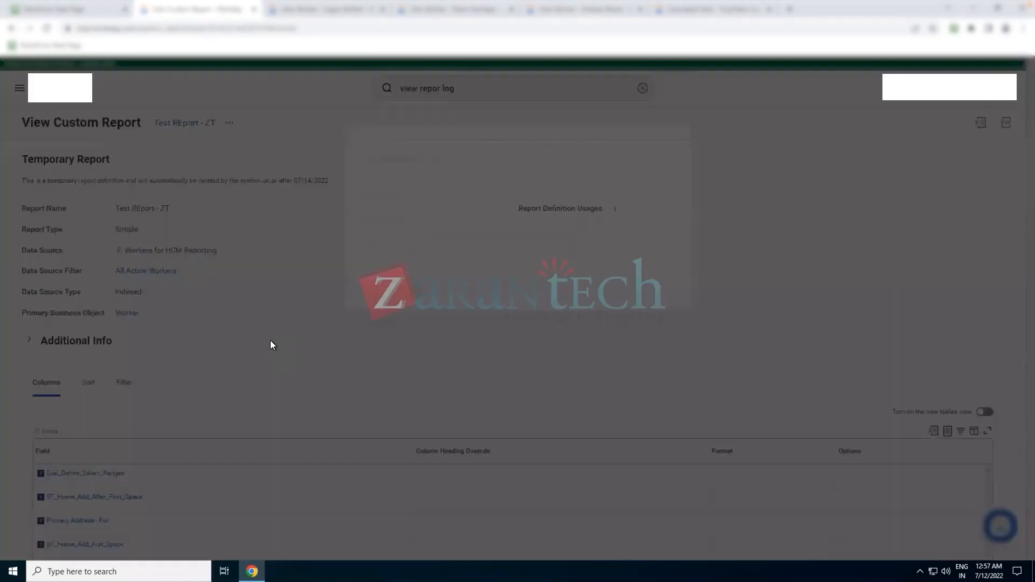
pyautogui.click(394, 289)
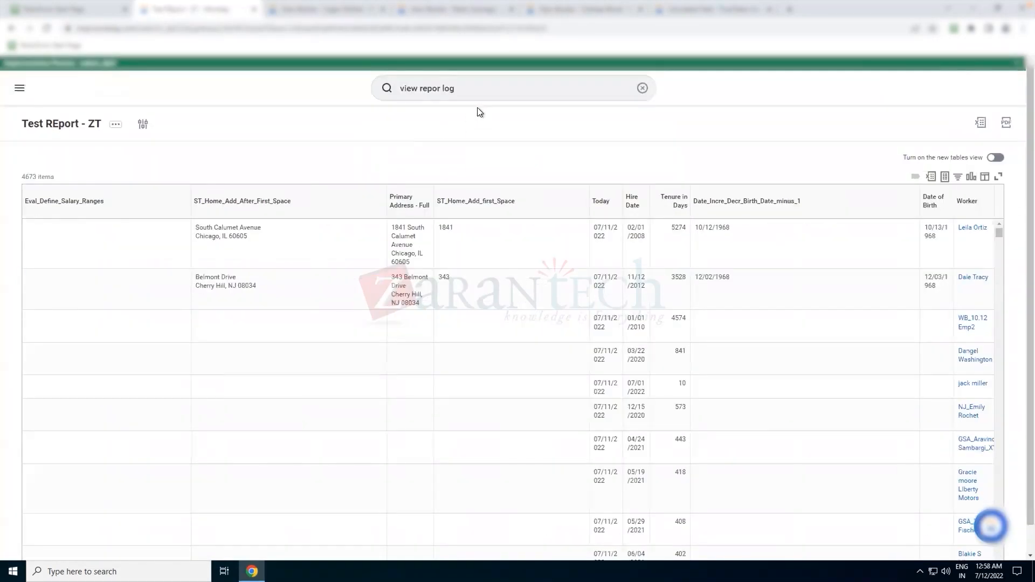
# Open the performance log of the Test REport - ZT run and examine its field performance metrics.
pyautogui.click(557, 86)
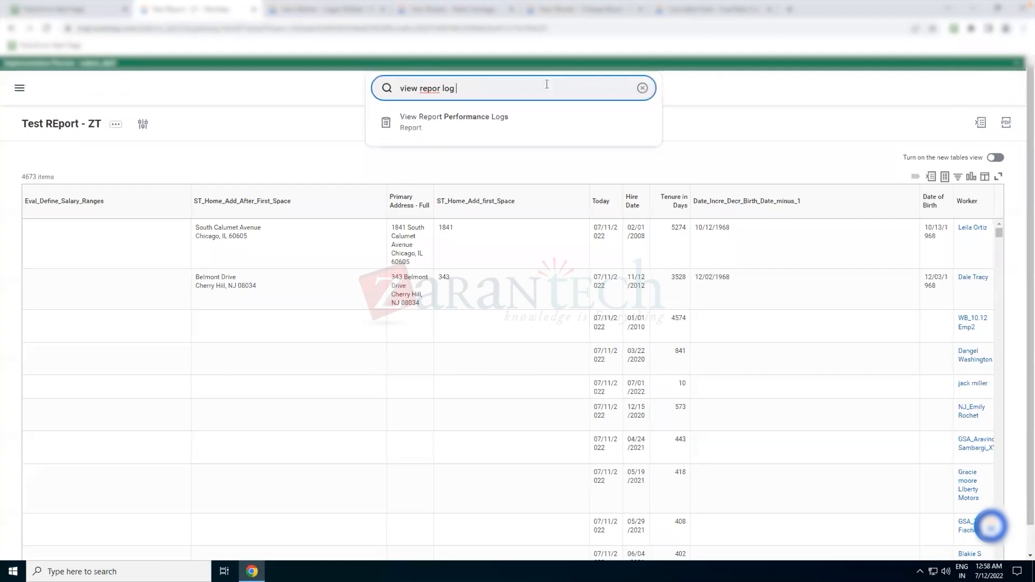
pyautogui.click(471, 129)
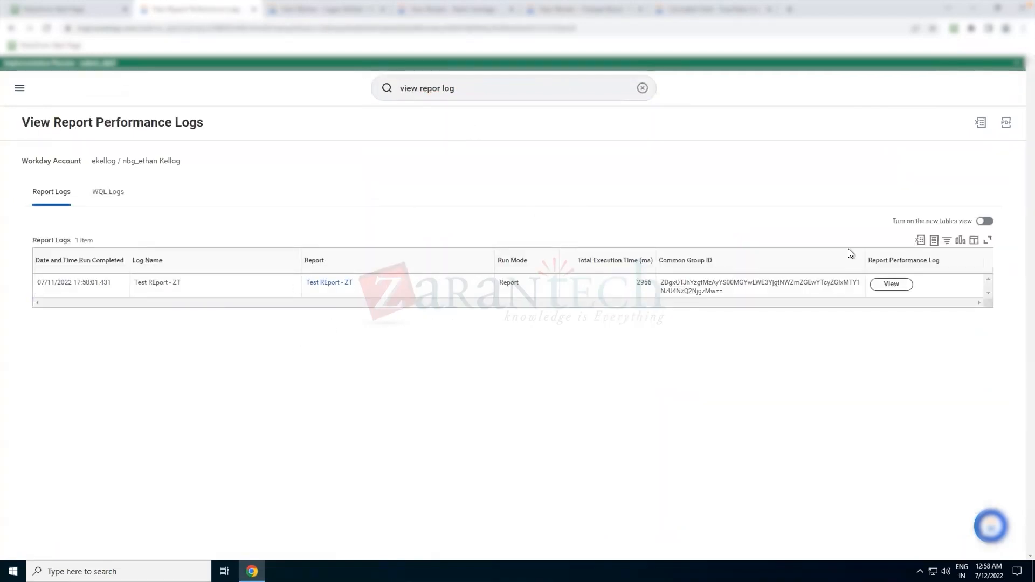
pyautogui.click(905, 286)
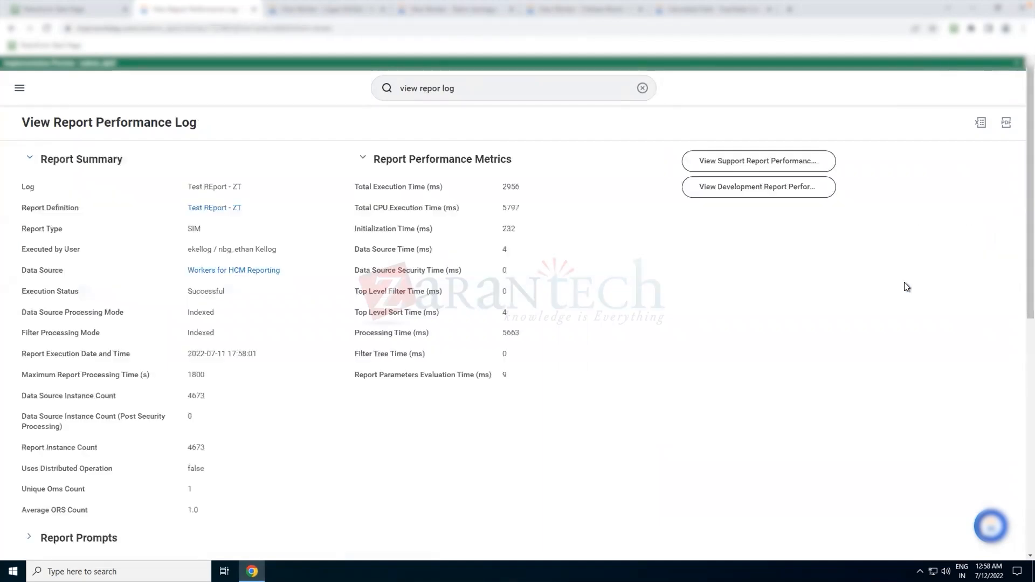
pyautogui.scroll(-10, 477, 273)
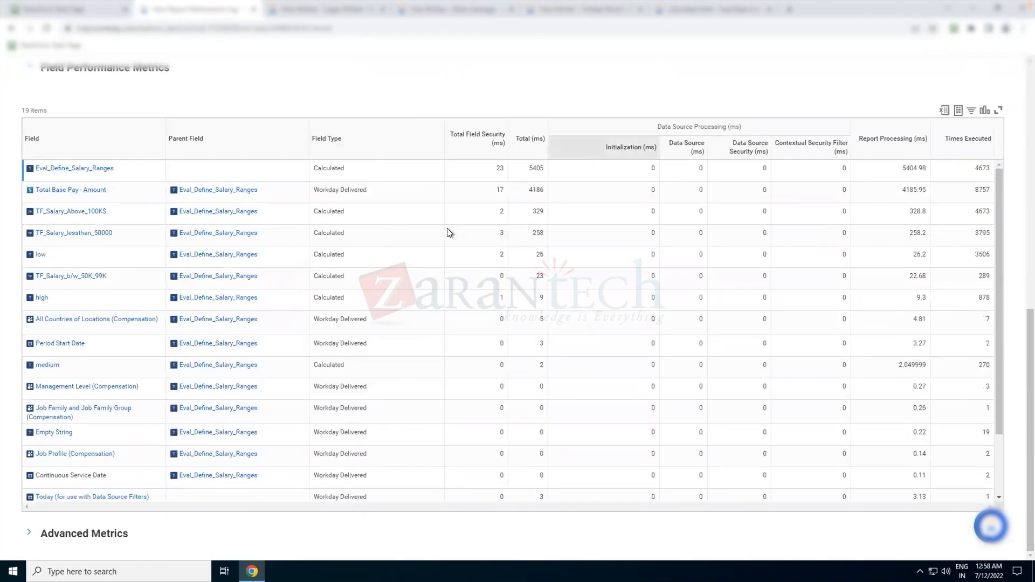
pyautogui.scroll(-1, 179, 328)
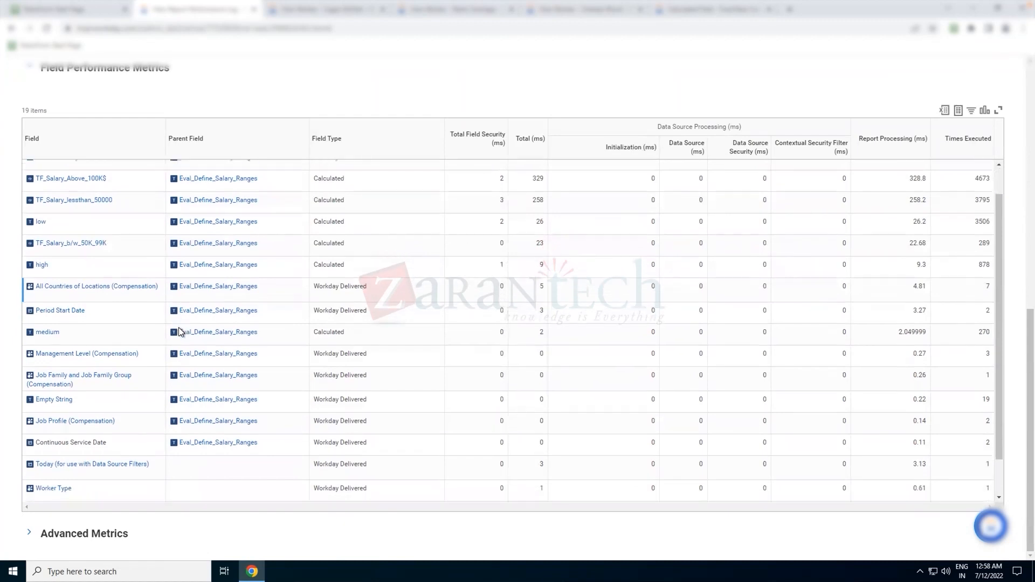
pyautogui.scroll(-1, 179, 330)
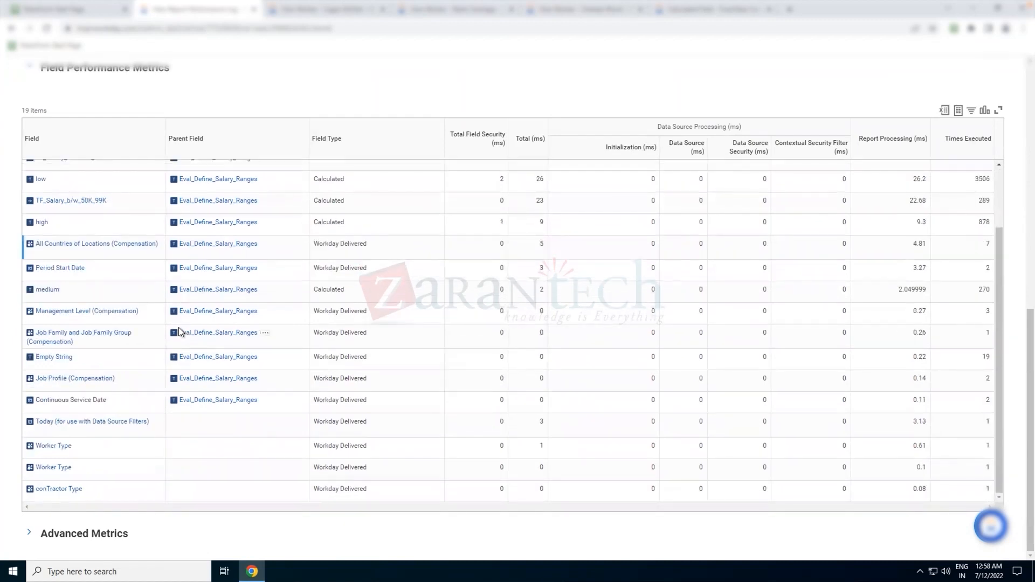
pyautogui.scroll(2, 179, 328)
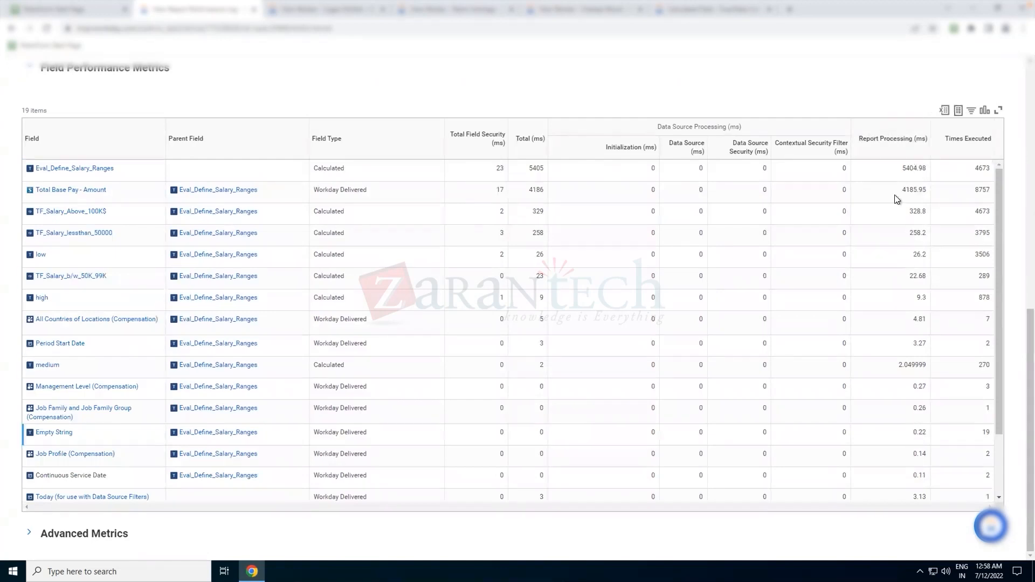
# Sort the field performance metrics by Report Processing (ms) in descending order and examine the Eval_Define_Salary_Ranges row.
pyautogui.click(879, 150)
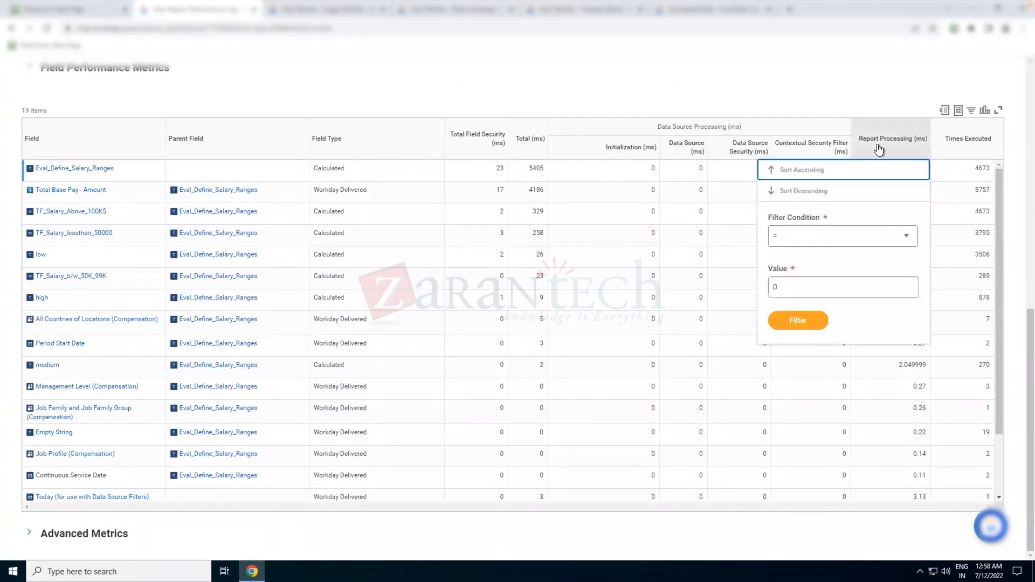
pyautogui.click(848, 197)
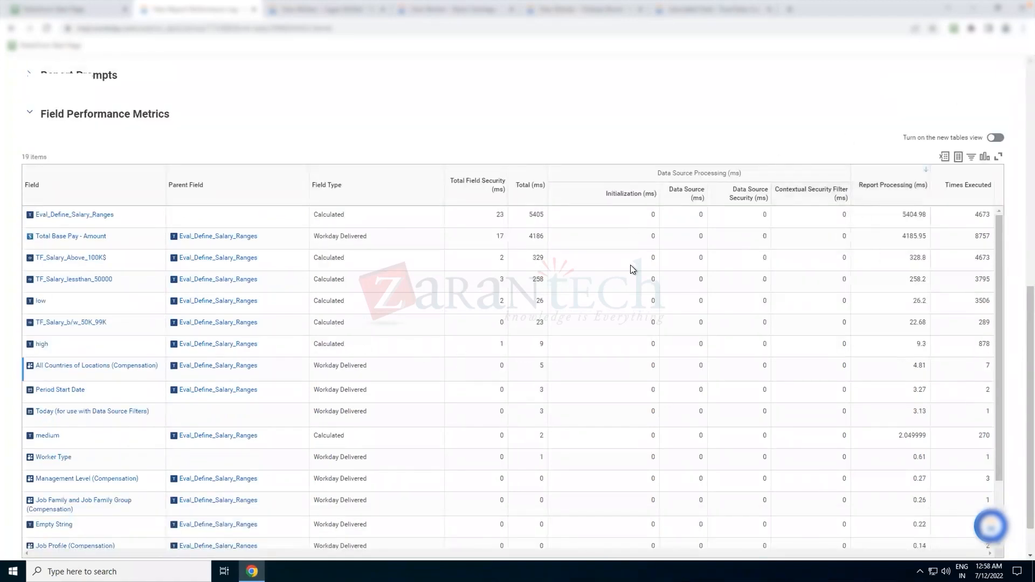
pyautogui.moveTo(111, 218)
pyautogui.doubleClick(925, 212)
pyautogui.moveTo(88, 218)
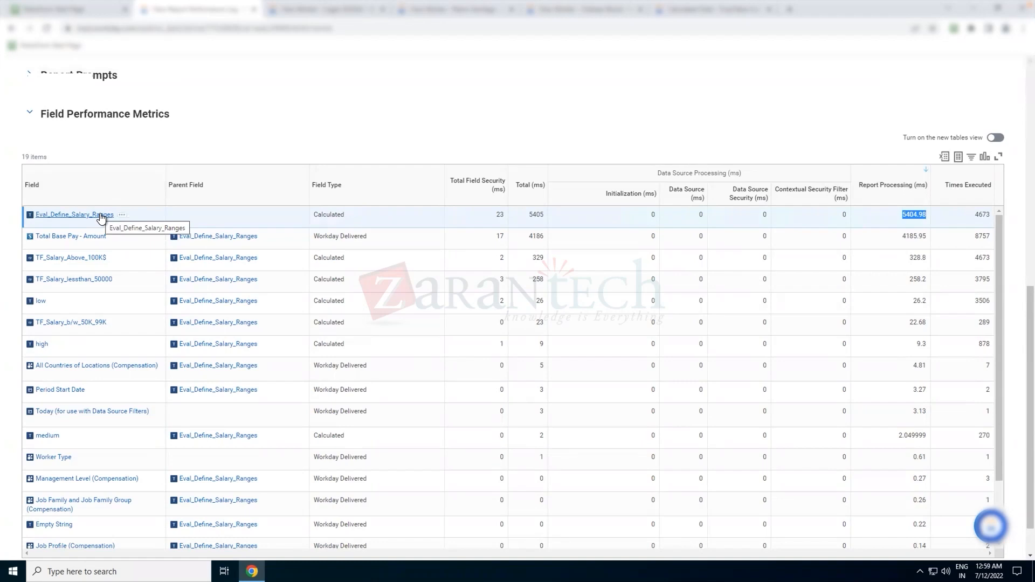
# Compare the report summary and instance counts with the field performance metrics in the performance log.
pyautogui.scroll(5, 199, 111)
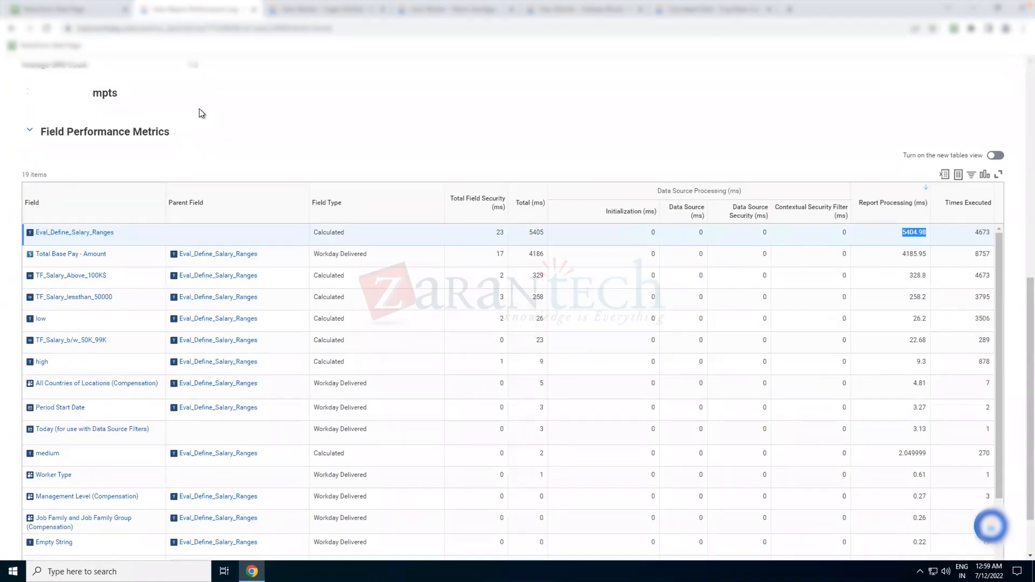
pyautogui.scroll(1, 199, 111)
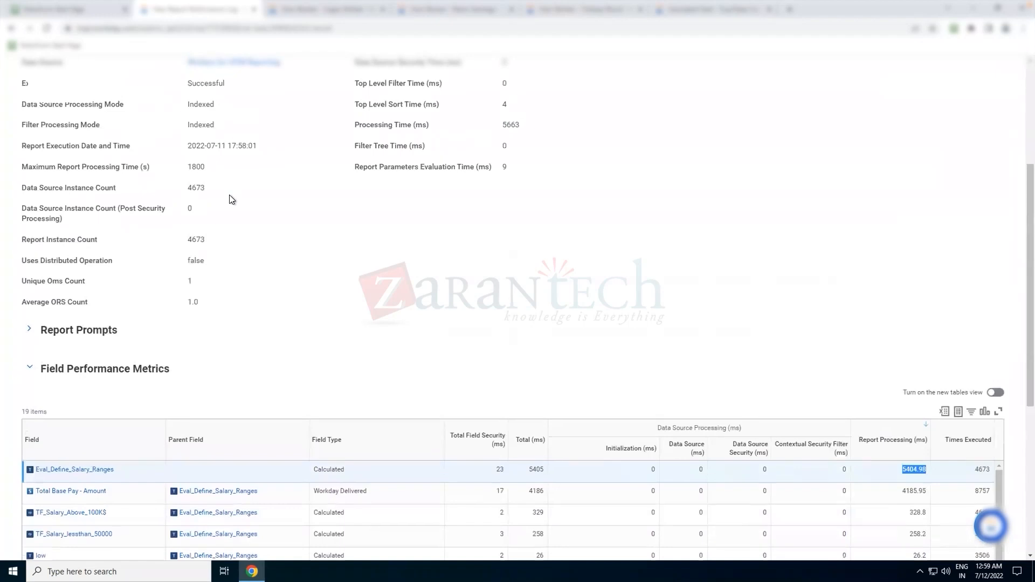
pyautogui.scroll(-1, 230, 200)
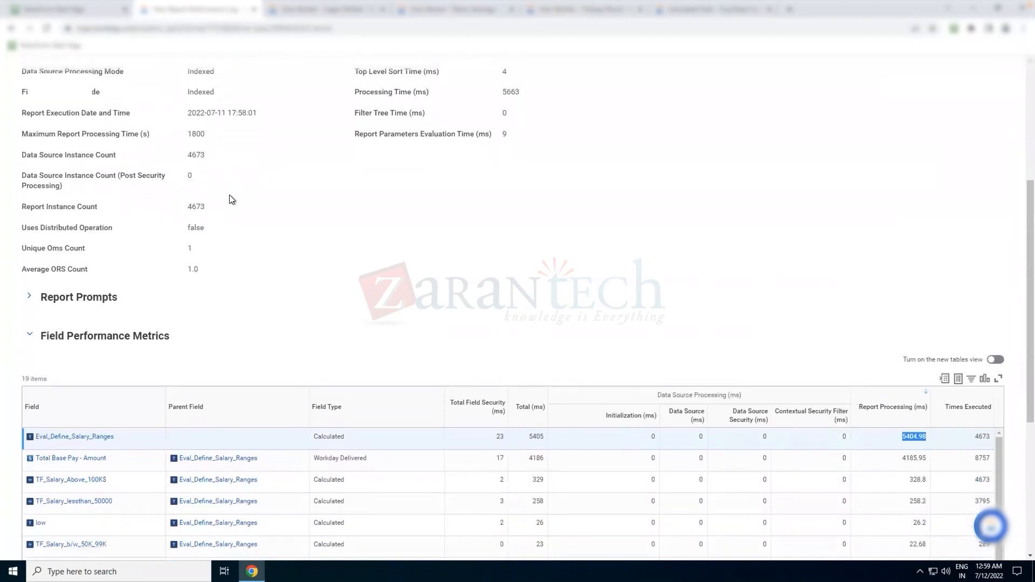
pyautogui.scroll(-3, 232, 200)
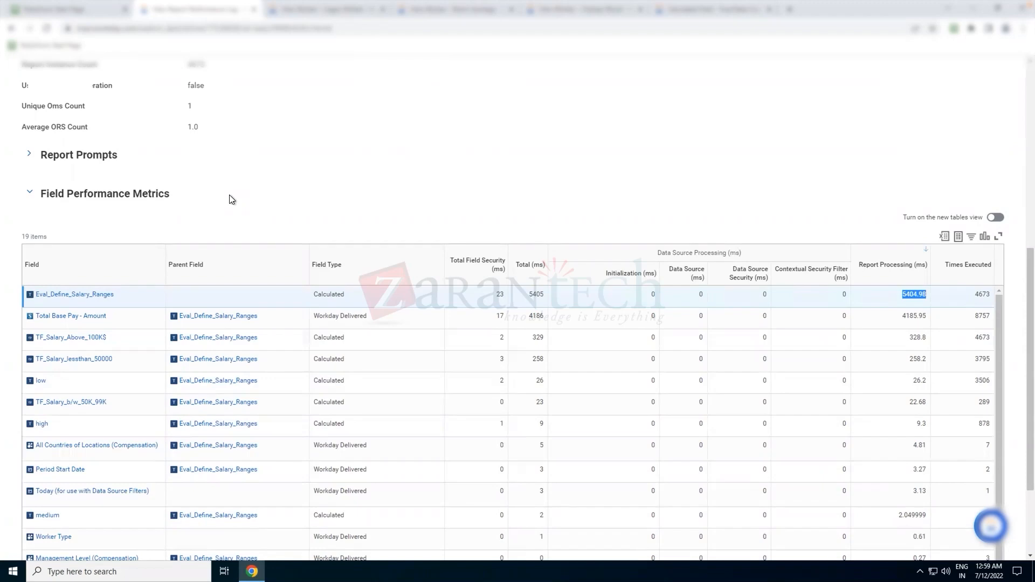
pyautogui.scroll(7, 229, 196)
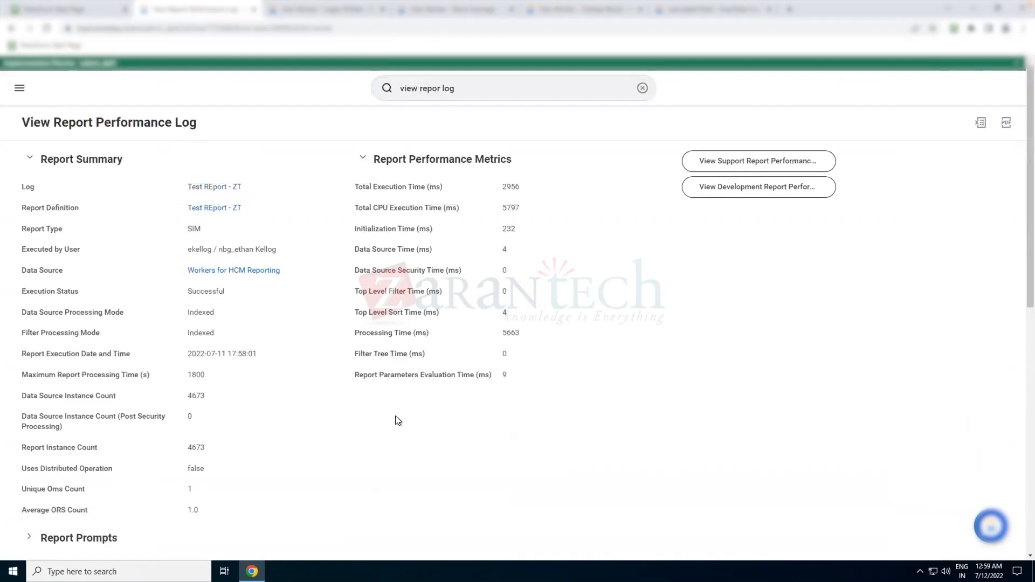
pyautogui.scroll(-5, 396, 415)
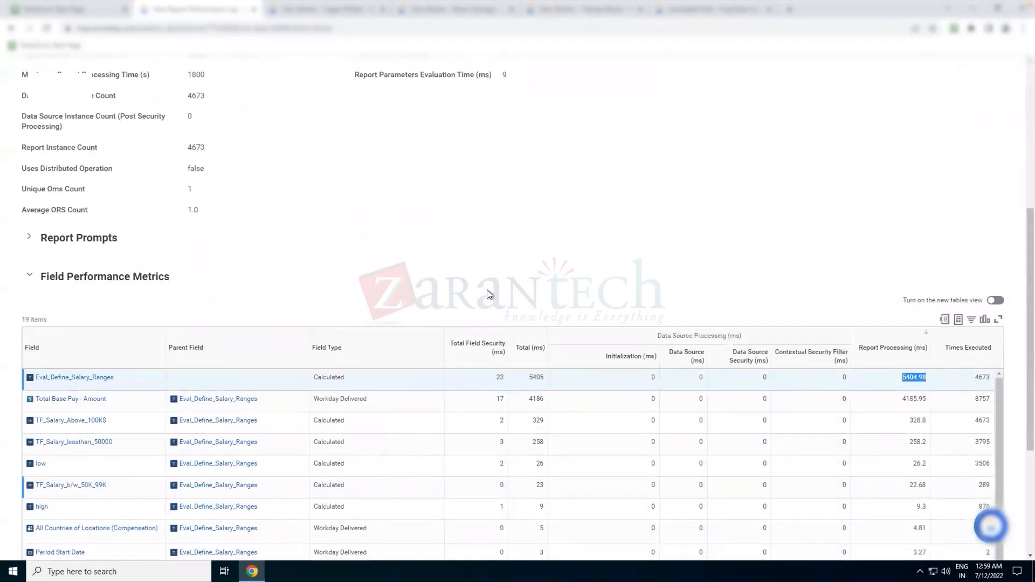
pyautogui.scroll(-4, 594, 212)
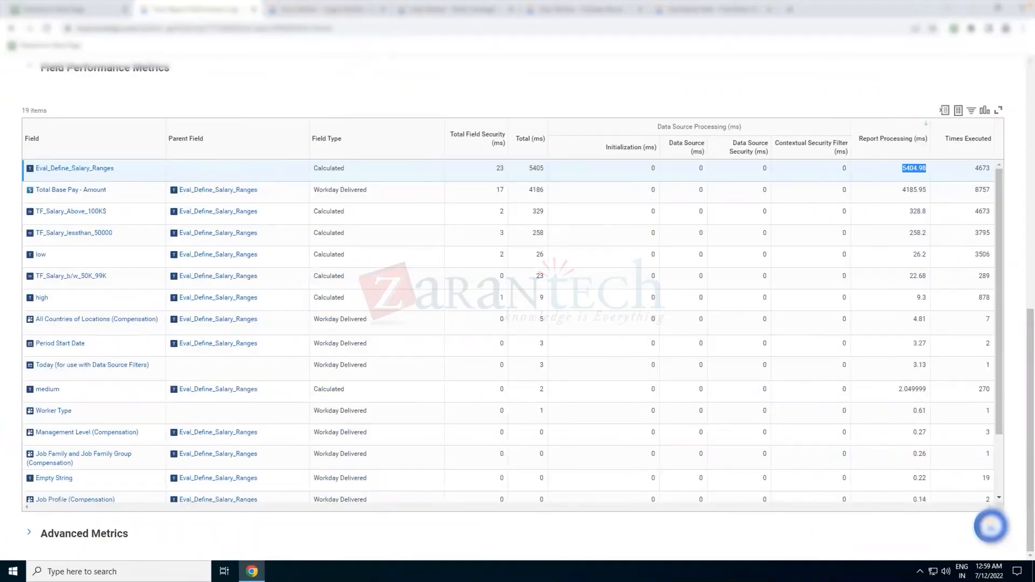
pyautogui.scroll(1, 391, 180)
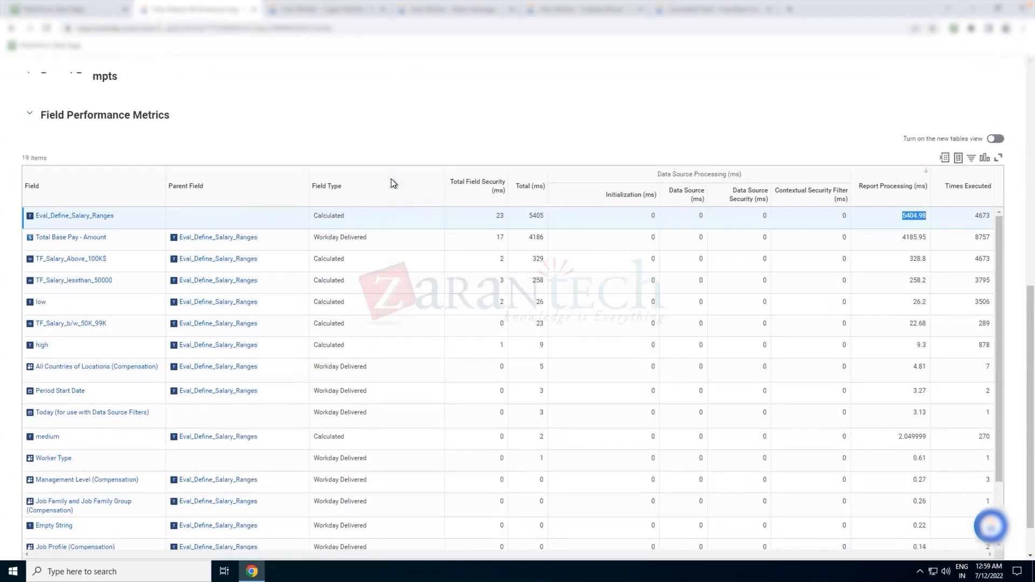
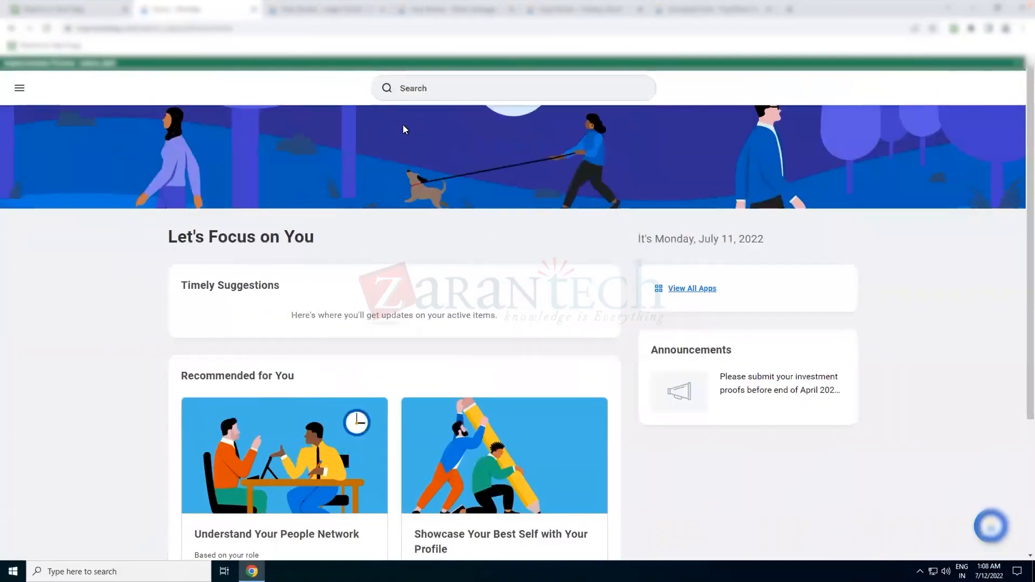
# Open the Create Calculated Field task and enter LRB_Salary_Ranges as the field name.
pyautogui.click(426, 94)
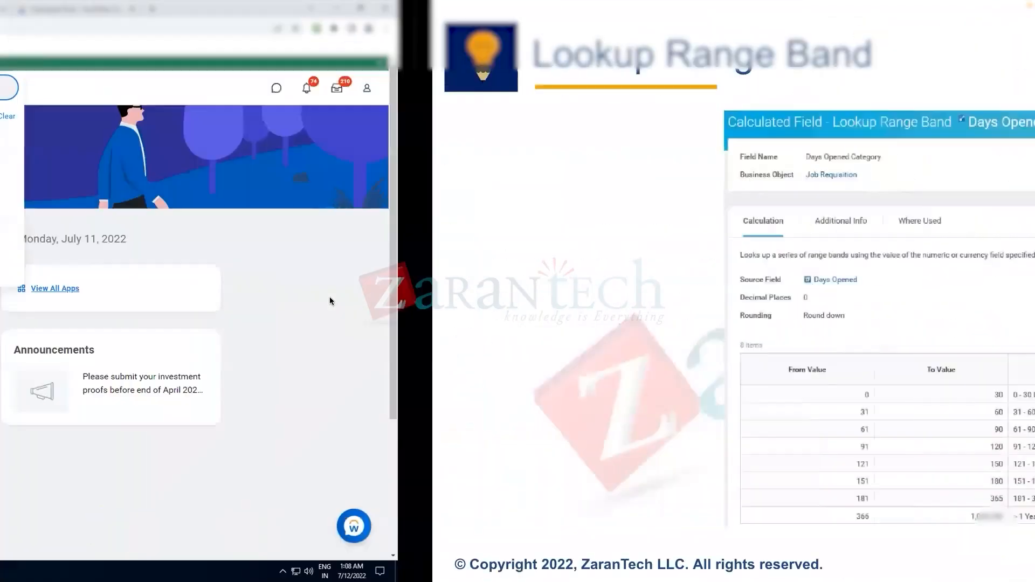
pyautogui.write('cre cal fie')
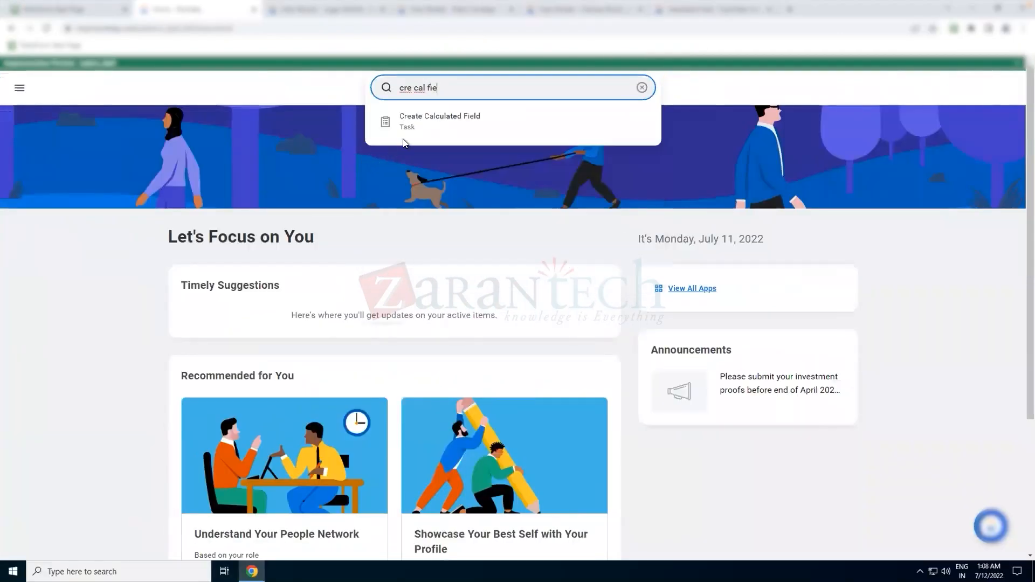
pyautogui.click(424, 129)
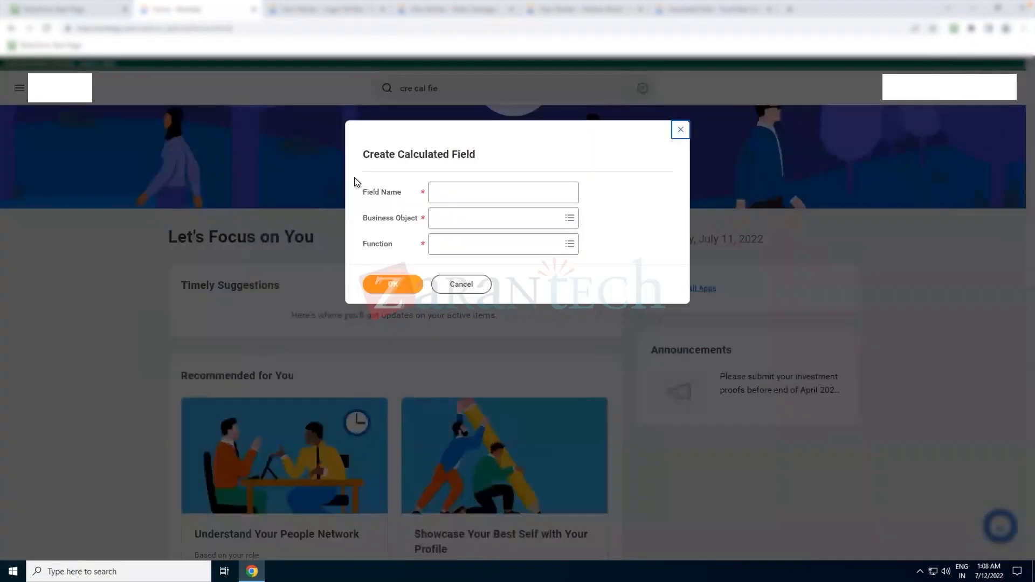
pyautogui.click(461, 190)
pyautogui.write('LR')
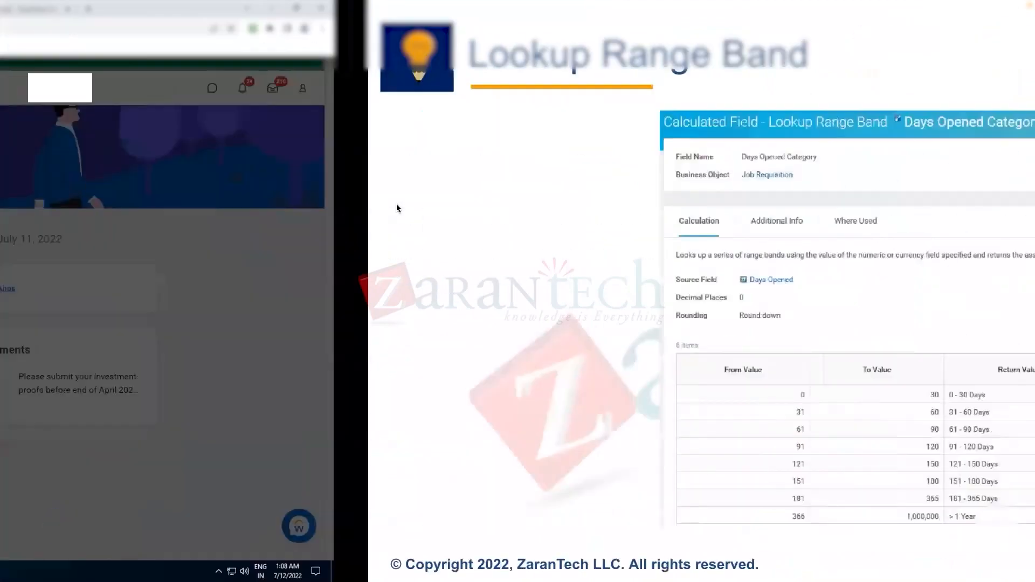
pyautogui.write('B')
pyautogui.write('+')
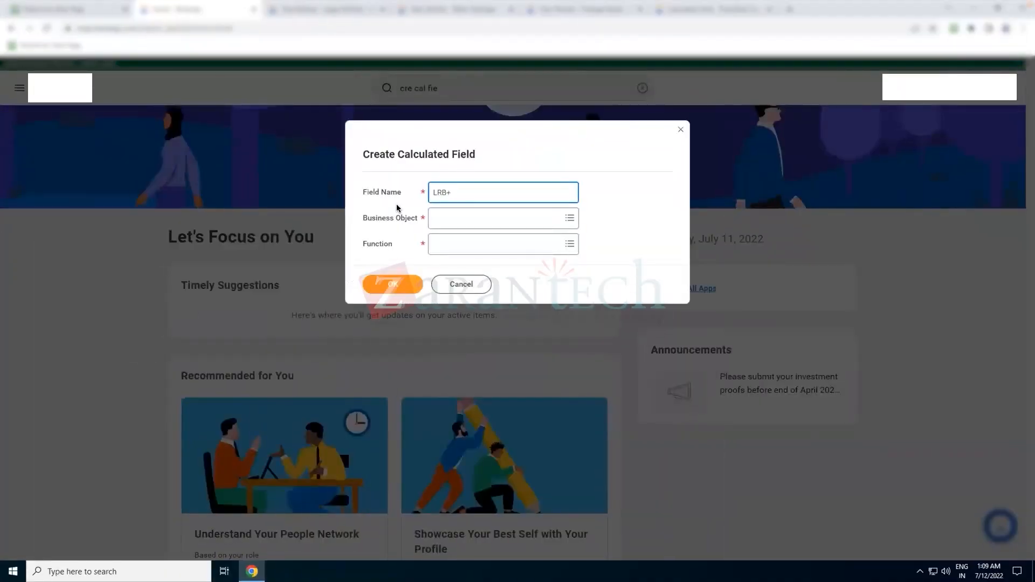
pyautogui.press('BackSpace')
pyautogui.write('_Salary_Ranges')
pyautogui.press('Tab')
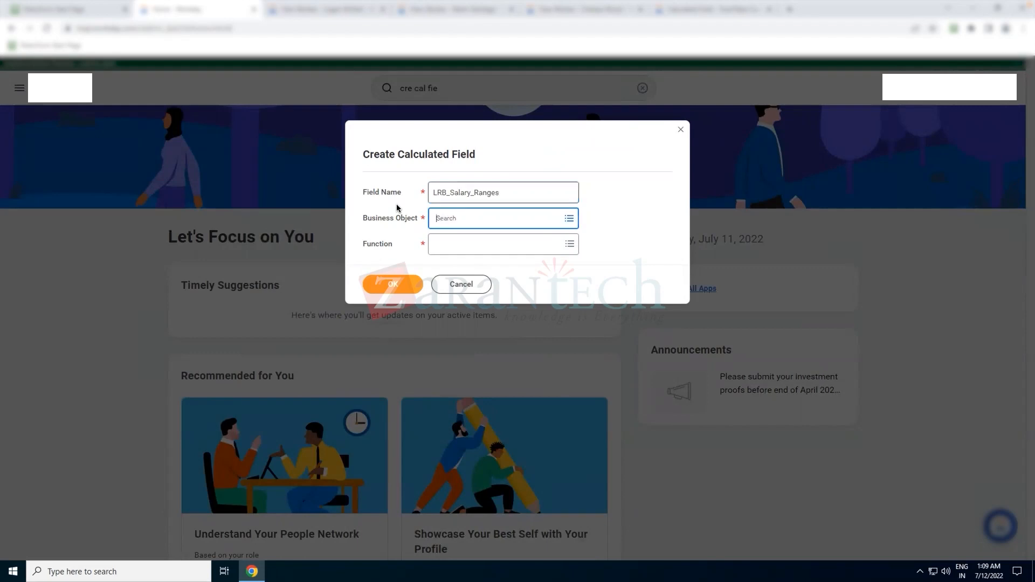
# Set the business object to Worker and the function to Lookup Range Band, and continue to the calculation definition.
pyautogui.write('worker')
pyautogui.press('Return')
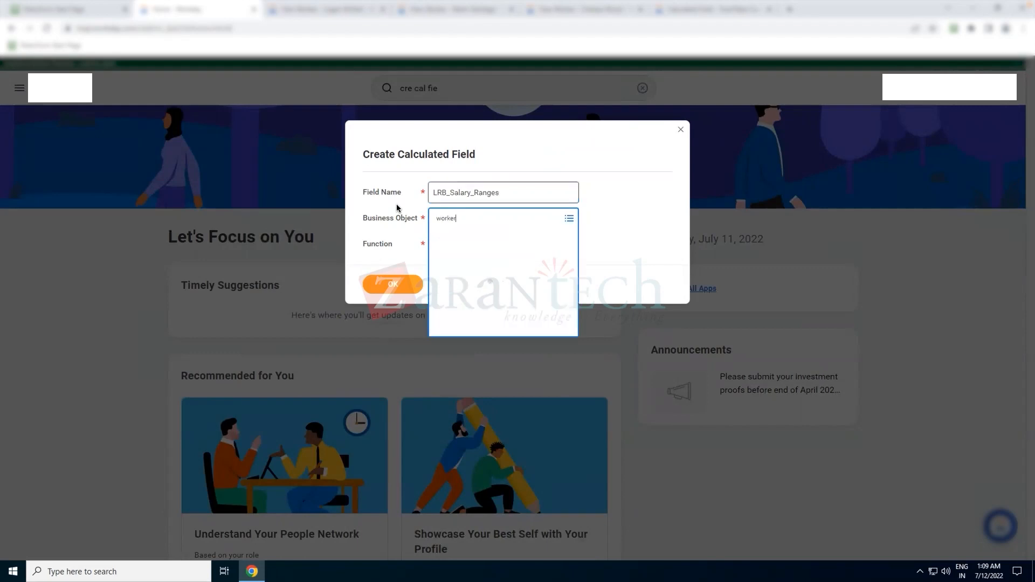
pyautogui.click(481, 261)
pyautogui.click(468, 250)
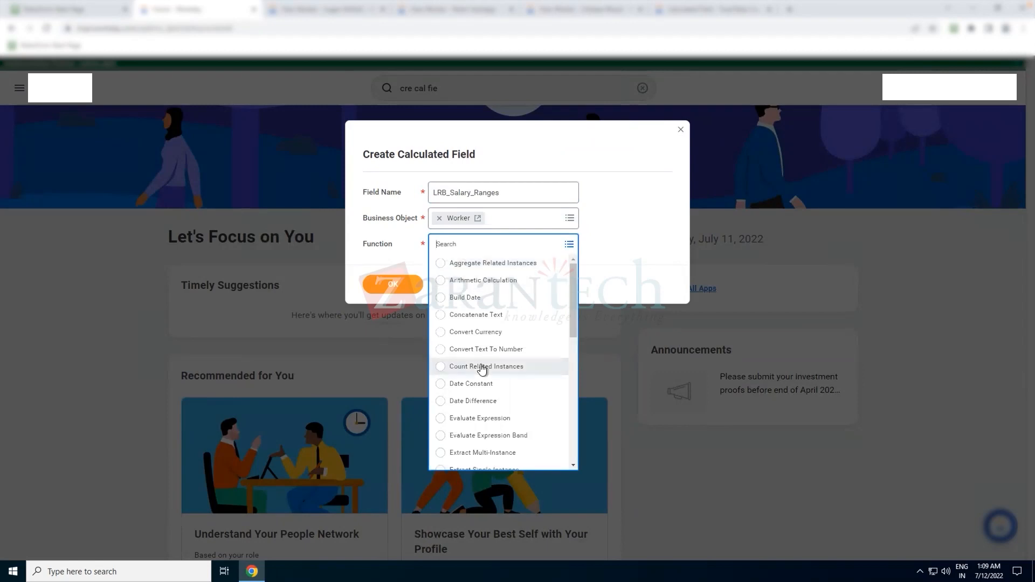
pyautogui.scroll(-8, 480, 387)
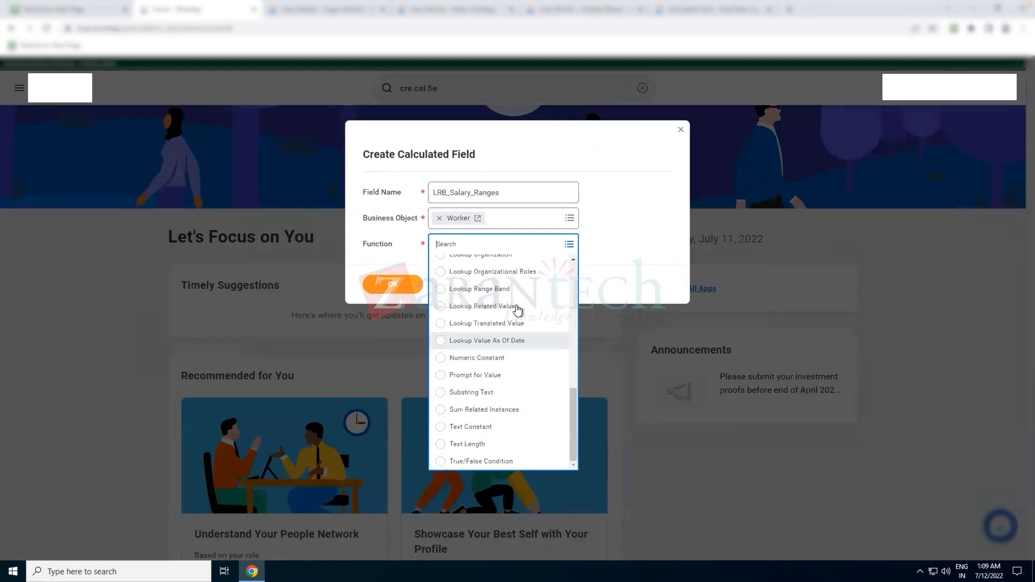
pyautogui.click(516, 290)
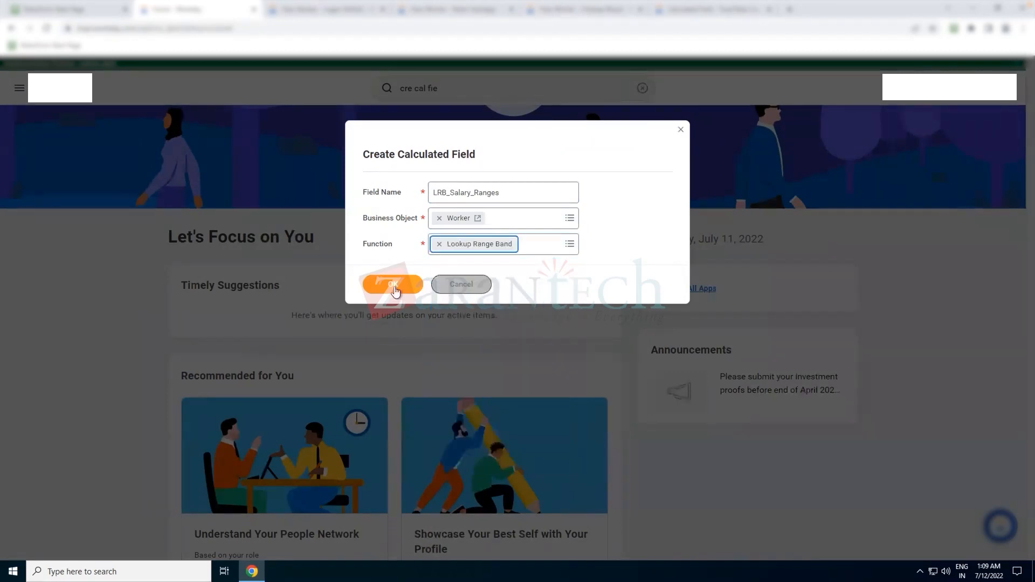
pyautogui.click(394, 286)
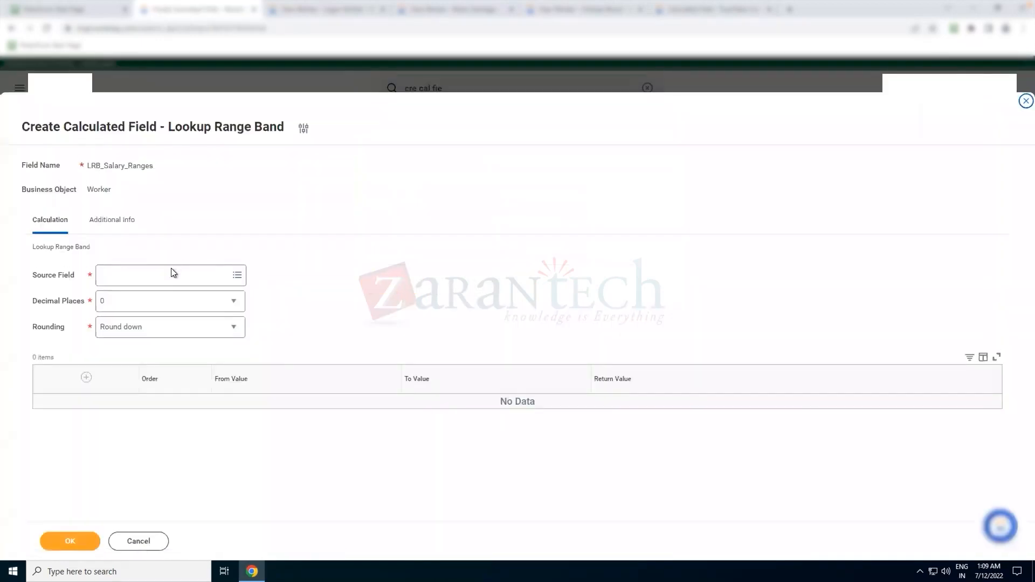
# Set the source field of LRB_Salary_Ranges to Total Base Pay - Amount.
pyautogui.click(173, 271)
pyautogui.write('total')
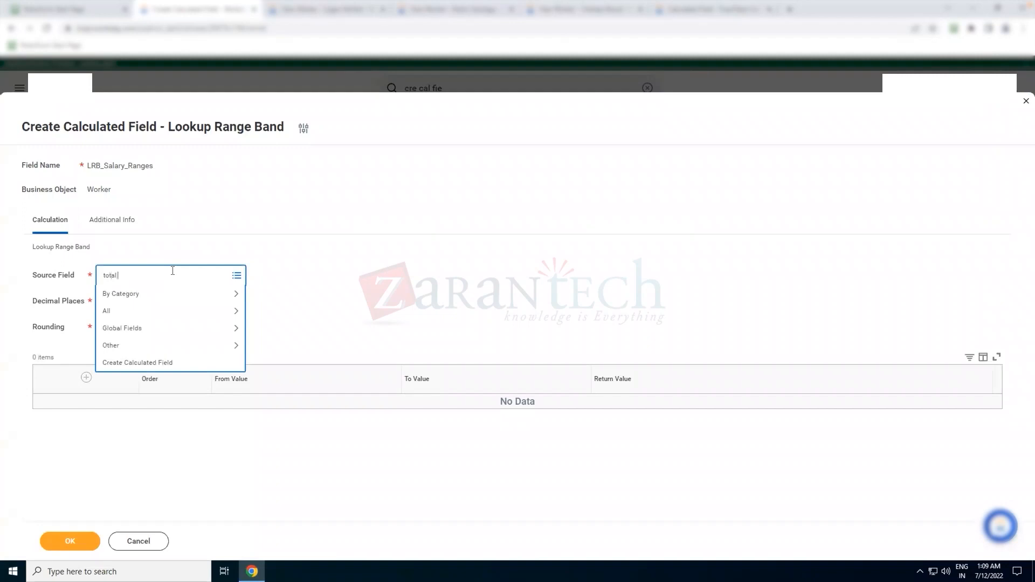
pyautogui.write(' base pay')
pyautogui.press('Return')
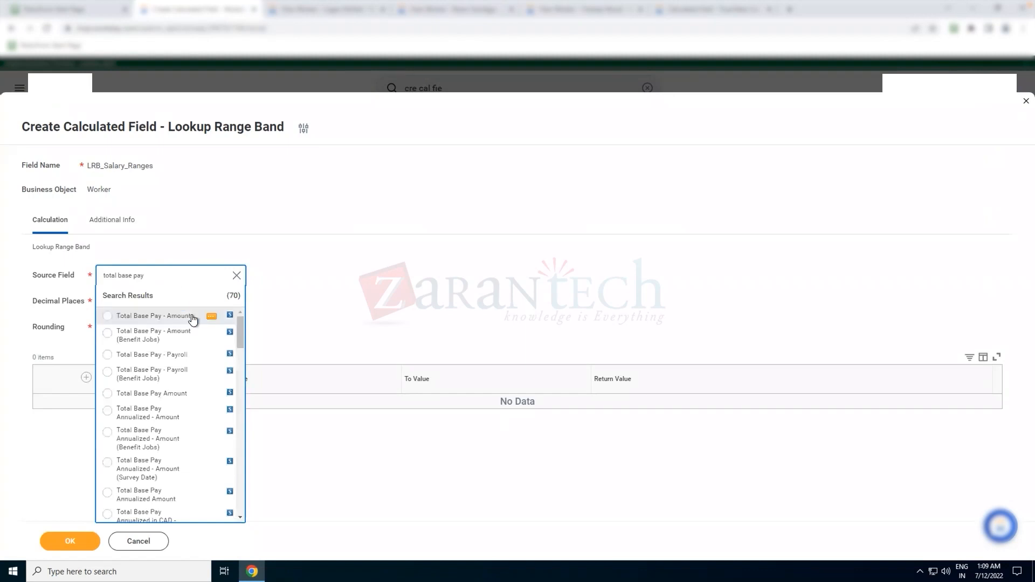
pyautogui.click(200, 316)
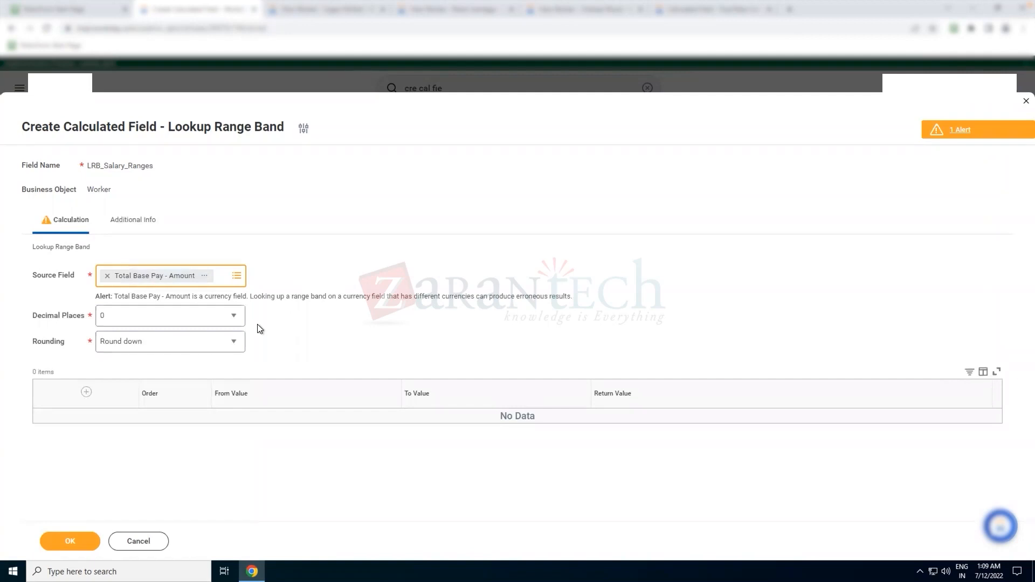
# Review the available Decimal Places and Rounding options of the range band without changing them.
pyautogui.click(131, 316)
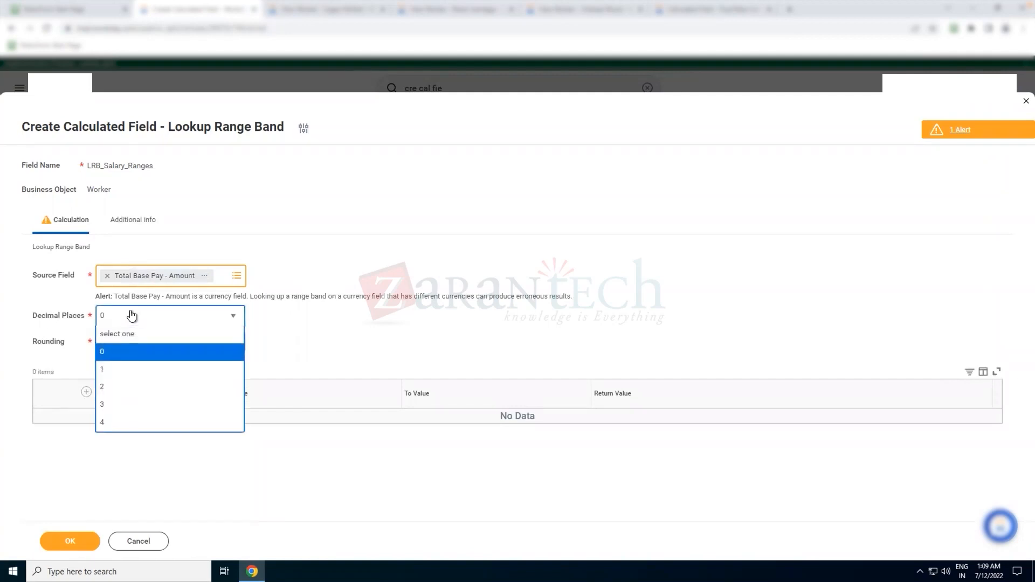
pyautogui.click(307, 350)
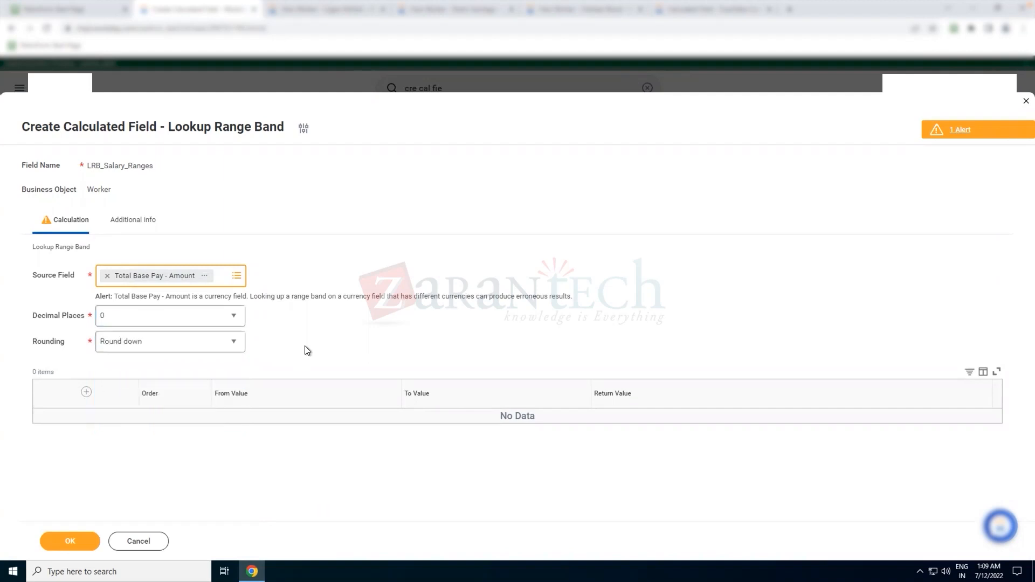
pyautogui.click(152, 347)
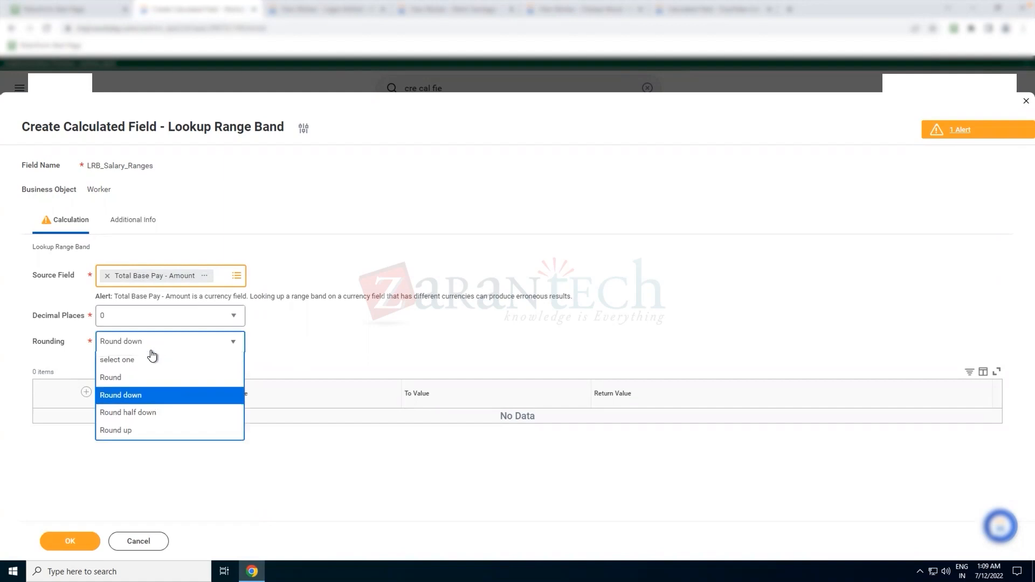
pyautogui.click(305, 329)
# Add the first range band row from 0 to 50000 with the return value Low.
pyautogui.click(86, 393)
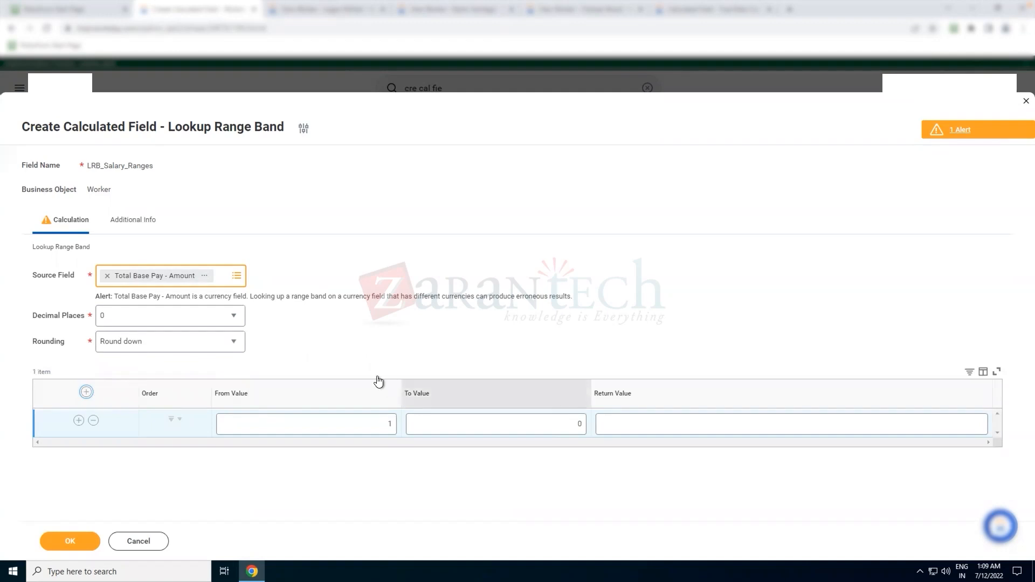
pyautogui.click(389, 423)
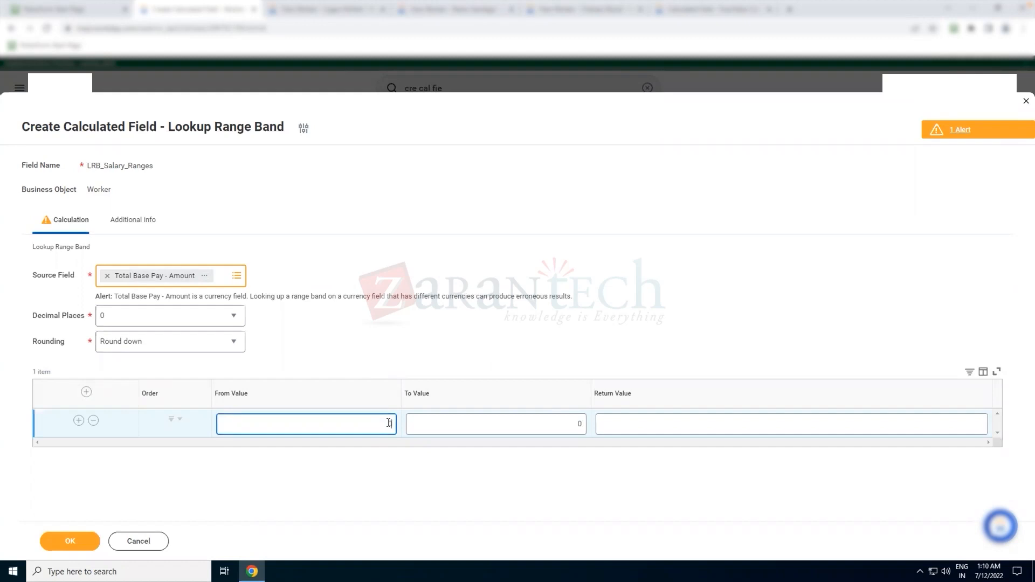
pyautogui.press('Tab')
pyautogui.write('50000')
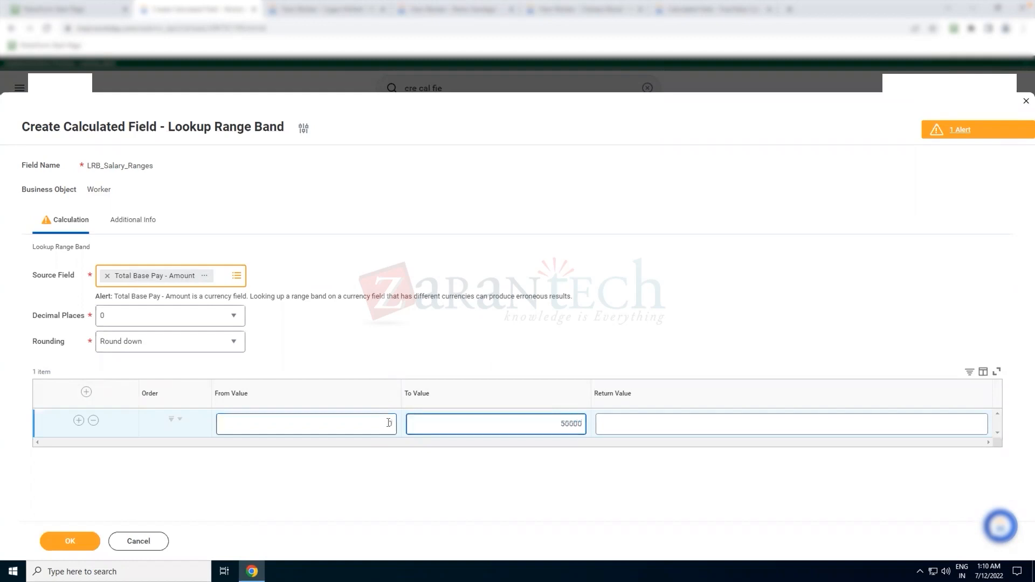
pyautogui.press('Tab')
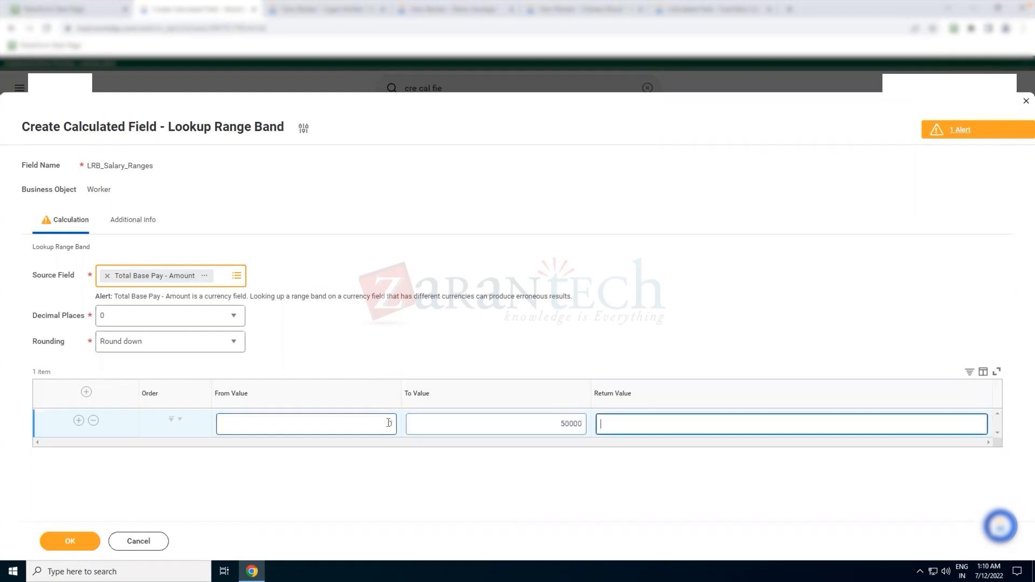
pyautogui.write('Low')
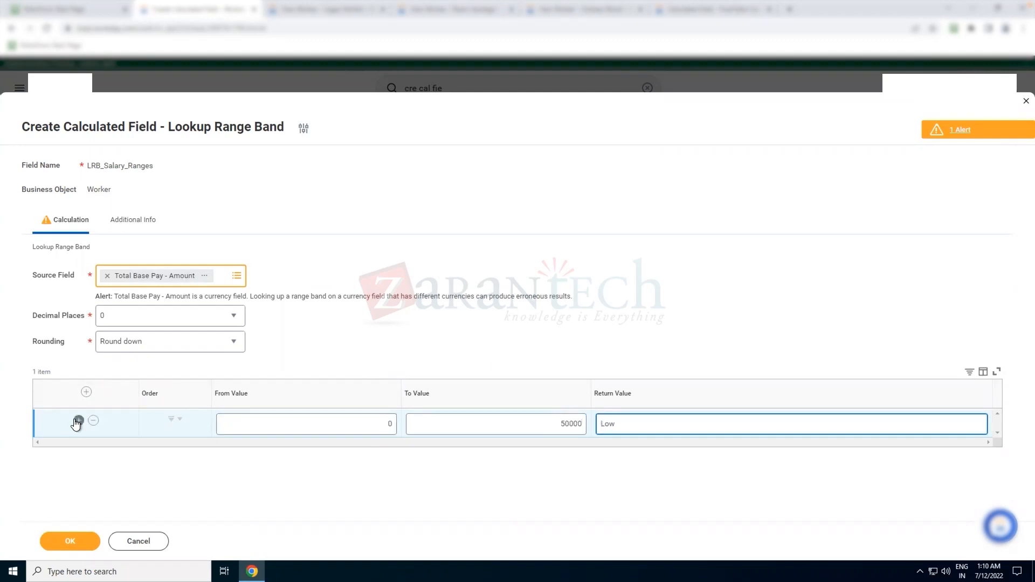
# Add a second range band row from 50001 to 99999.
pyautogui.click(78, 421)
pyautogui.click(381, 452)
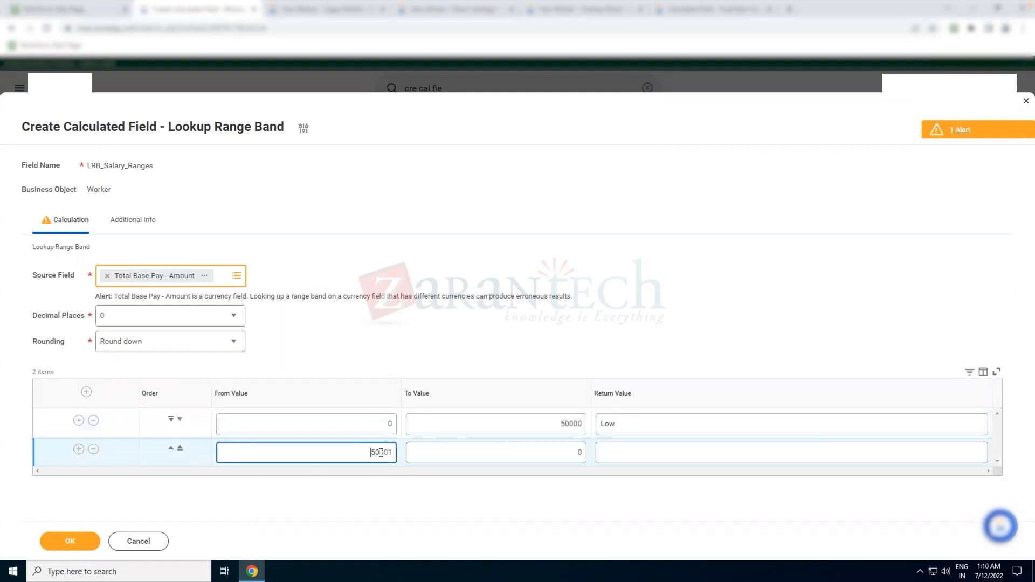
pyautogui.click(416, 452)
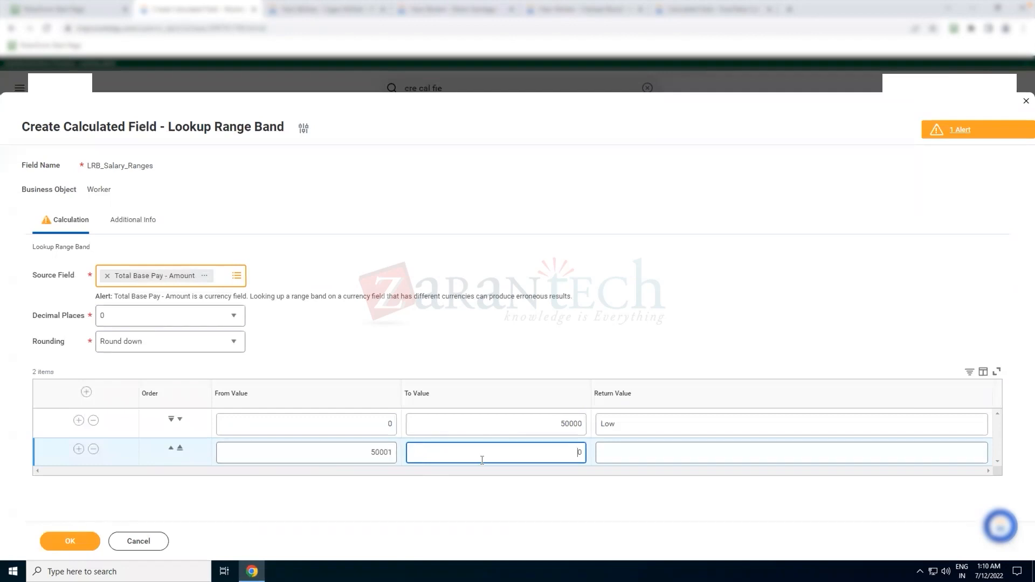
pyautogui.write('99999')
pyautogui.click(619, 358)
pyautogui.click(78, 448)
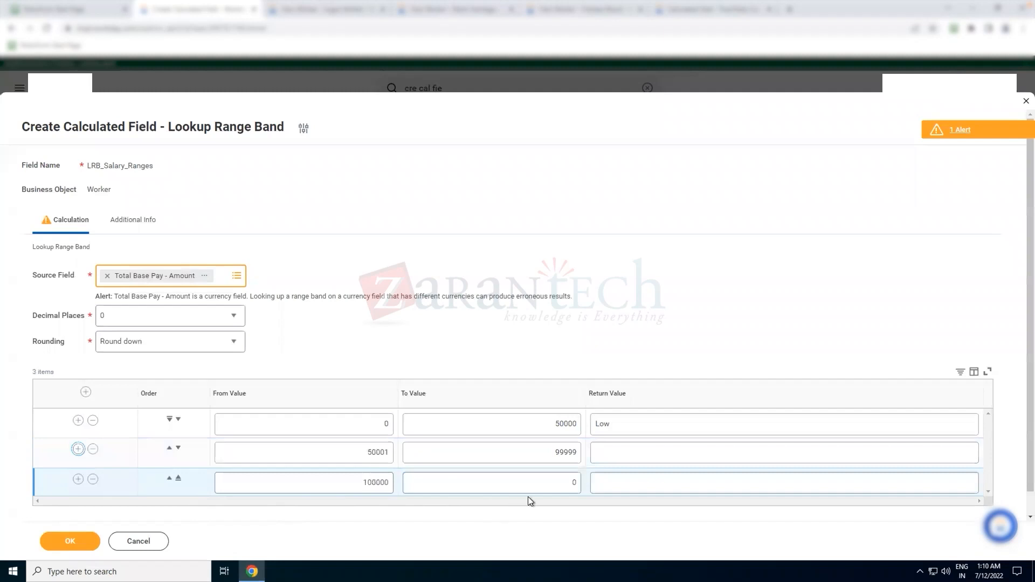
pyautogui.click(562, 489)
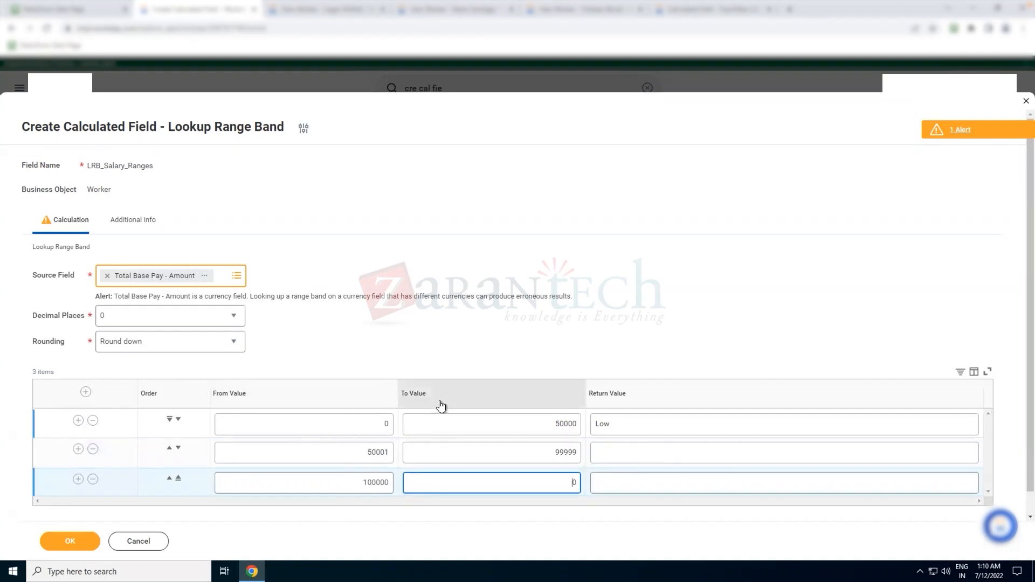
pyautogui.write('000000000')
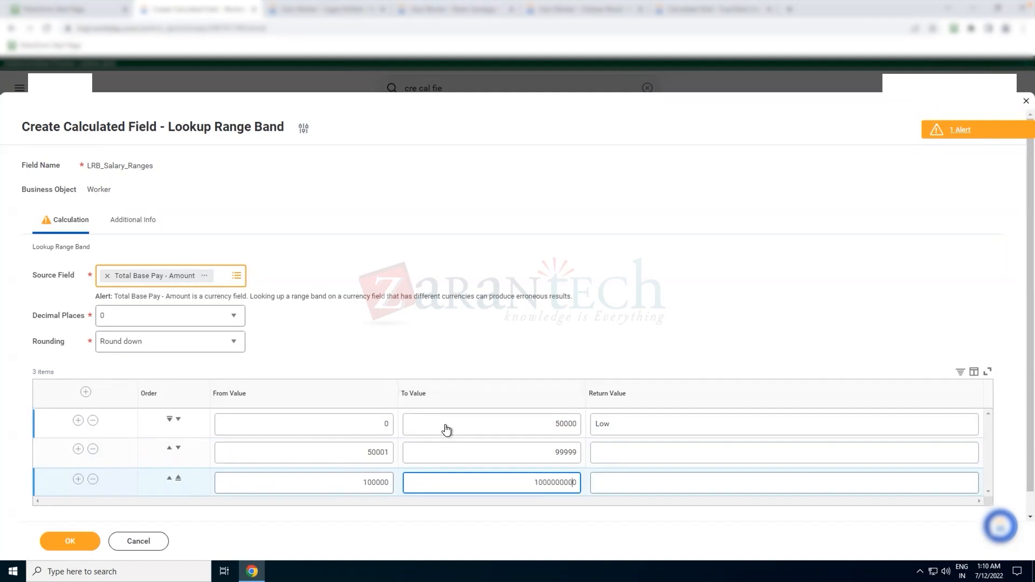
pyautogui.click(447, 430)
pyautogui.click(608, 338)
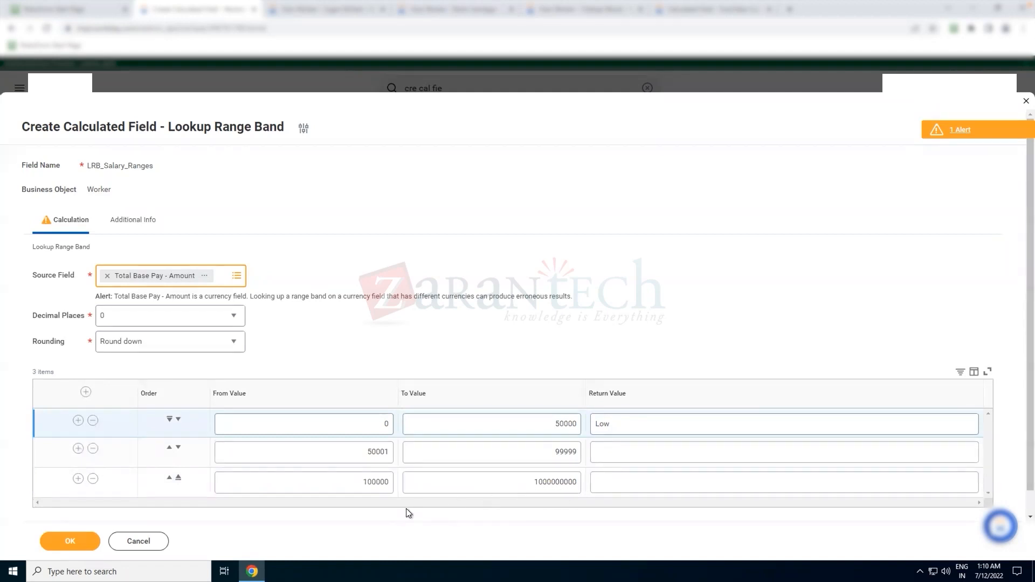
pyautogui.doubleClick(563, 479)
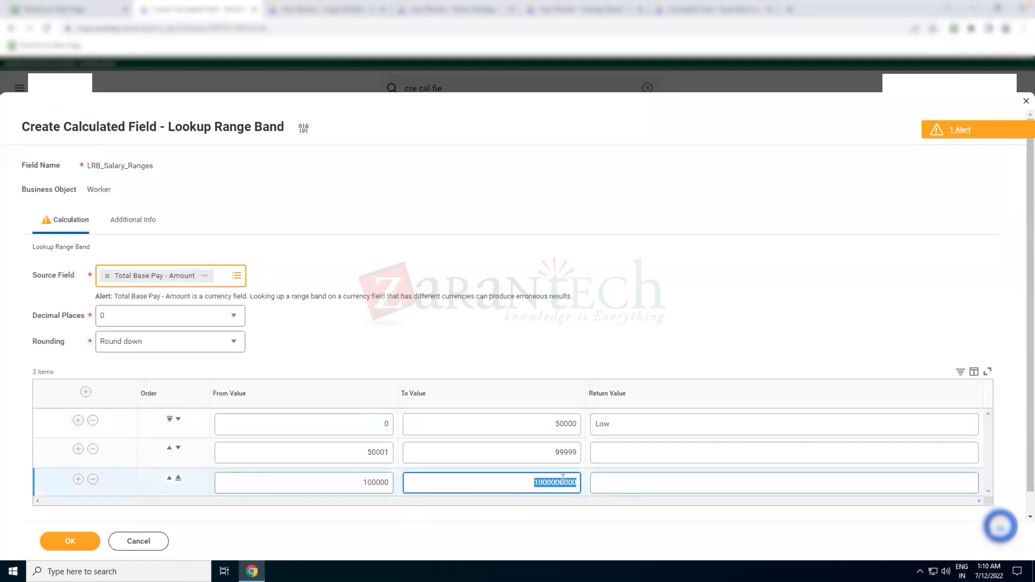
pyautogui.press('BackSpace')
pyautogui.click(679, 340)
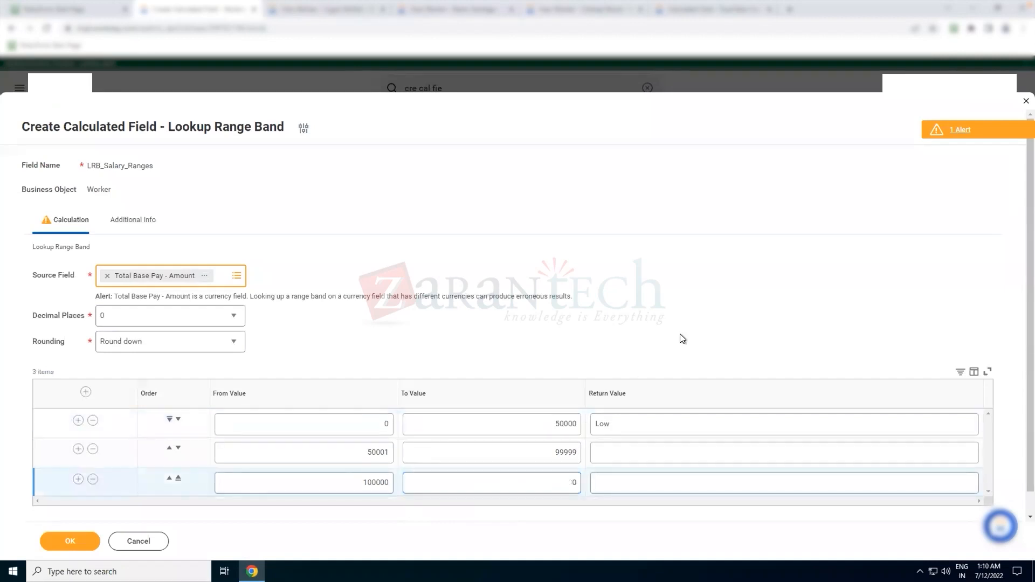
pyautogui.click(575, 483)
pyautogui.write('1000000000')
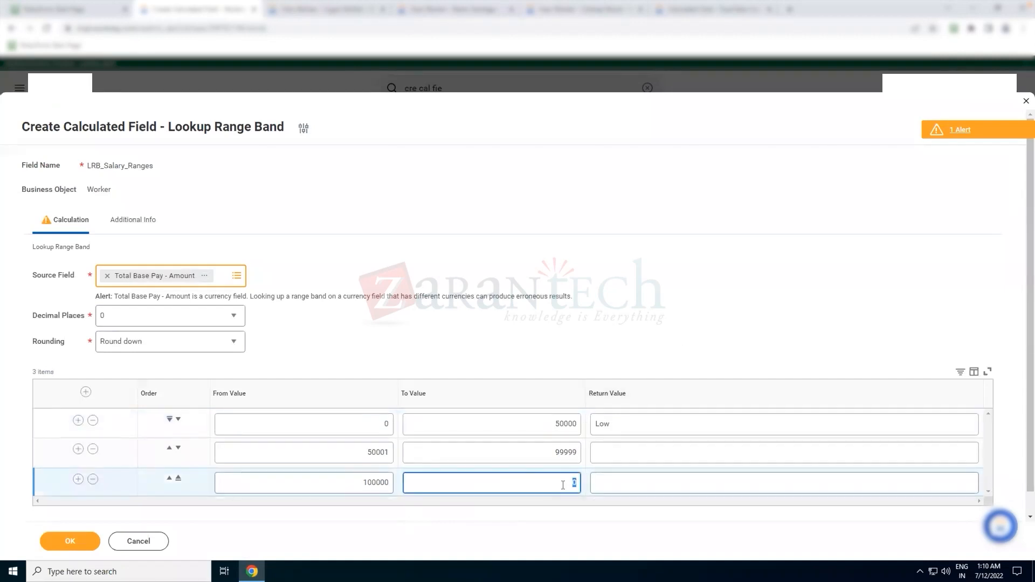
pyautogui.click(656, 345)
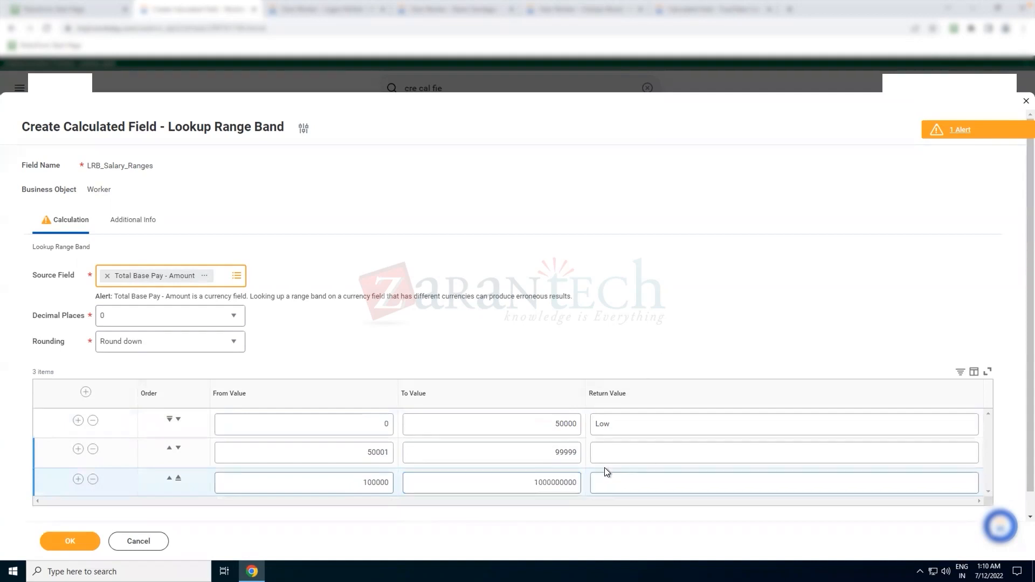
# Set the return value of the second range to Medium and of the third range to High.
pyautogui.click(632, 454)
pyautogui.write('Medi')
pyautogui.press('BackSpace')
pyautogui.press('BackSpace')
pyautogui.press('BackSpace')
pyautogui.write('edium')
pyautogui.click(621, 485)
pyautogui.write('High')
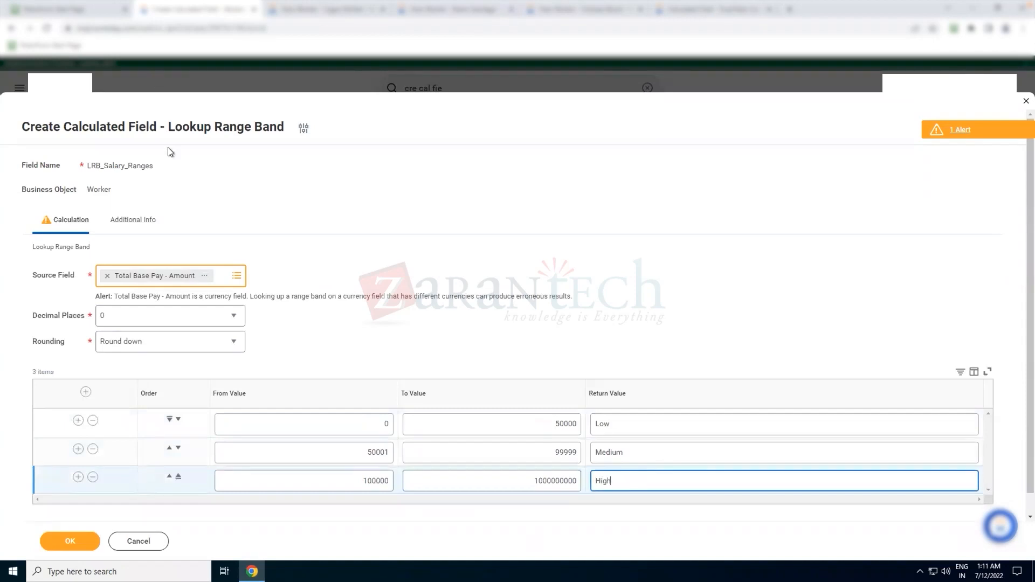
# Save the LRB_Salary_Ranges lookup range band field and review its return values in the save confirmation.
pyautogui.doubleClick(127, 164)
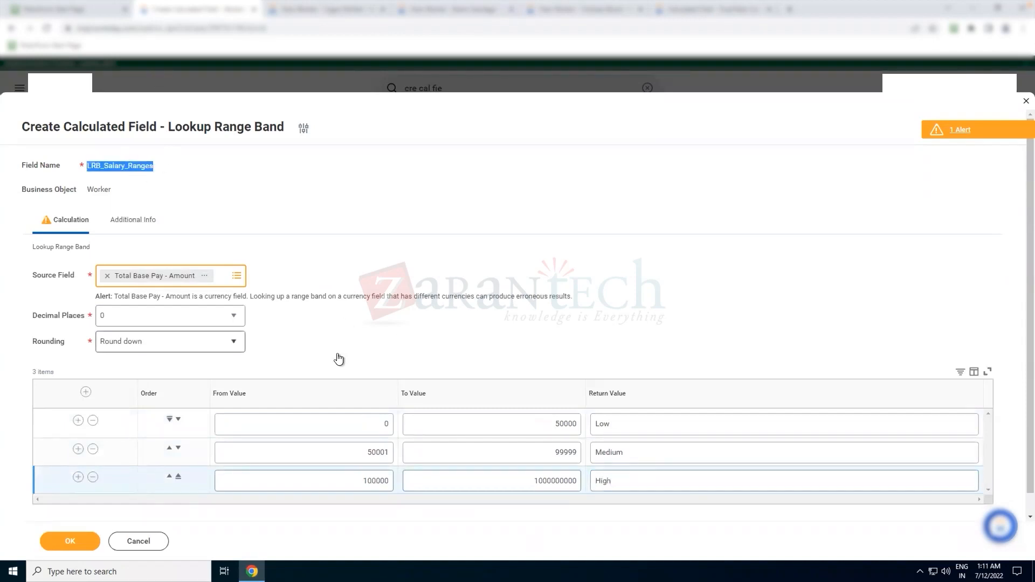
pyautogui.moveTo(167, 295); pyautogui.dragTo(642, 275)
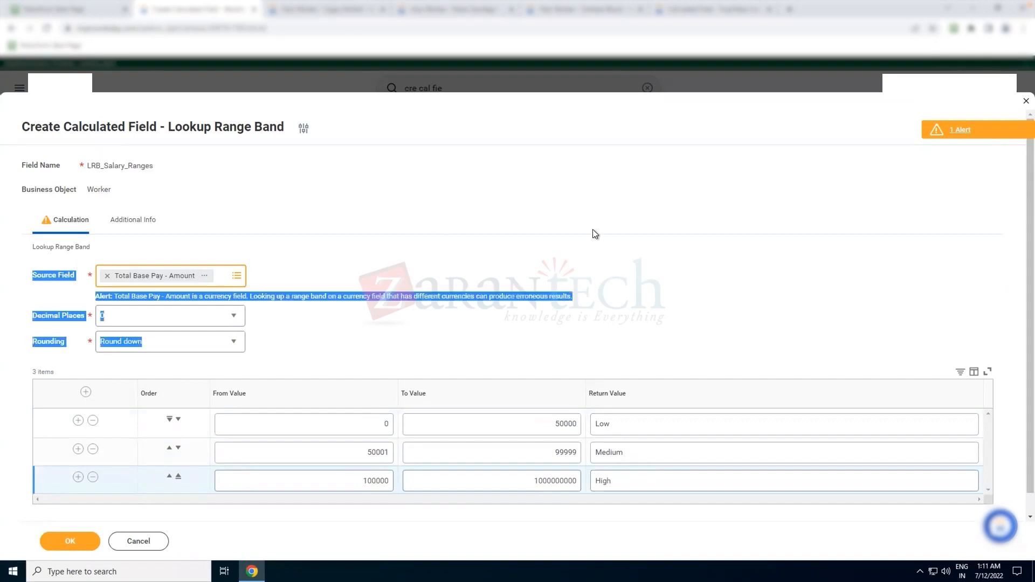
pyautogui.click(162, 358)
pyautogui.click(76, 543)
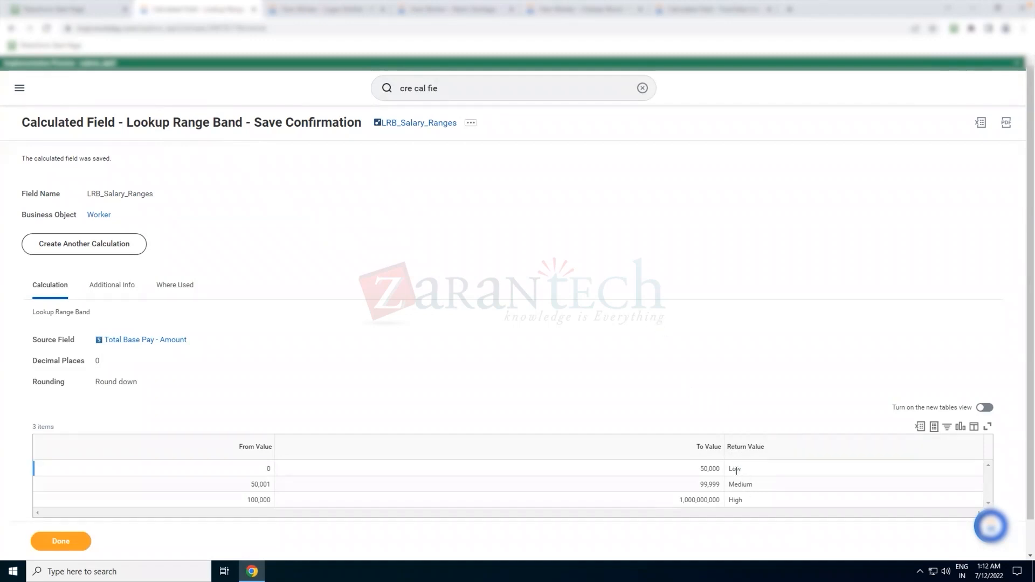
pyautogui.doubleClick(734, 500)
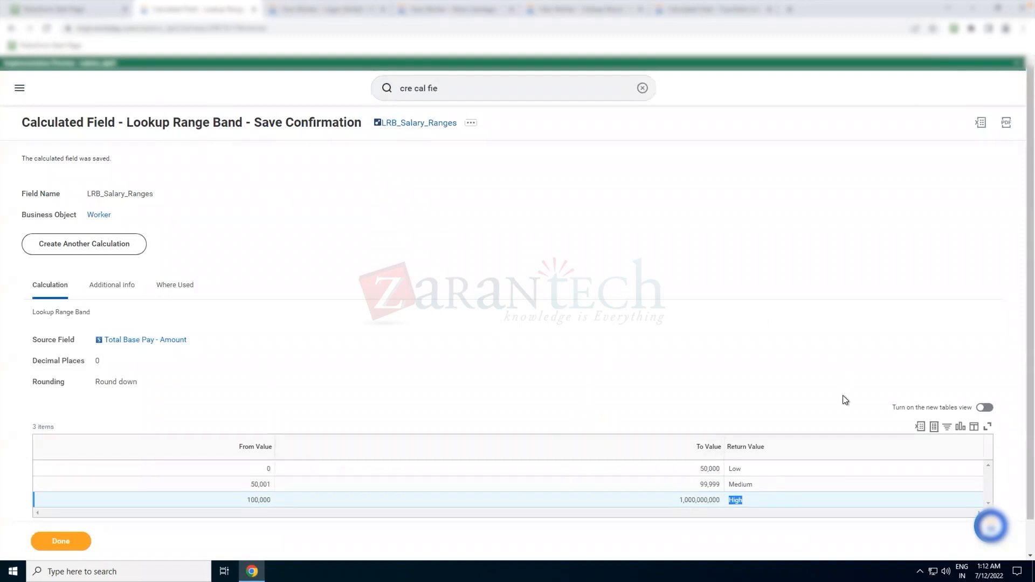
# Find the Test REport - ZT report definition through the recent search rd:test zt and open it for editing.
pyautogui.click(451, 93)
pyautogui.hotkey('ctrl', 'a')
pyautogui.press('BackSpace')
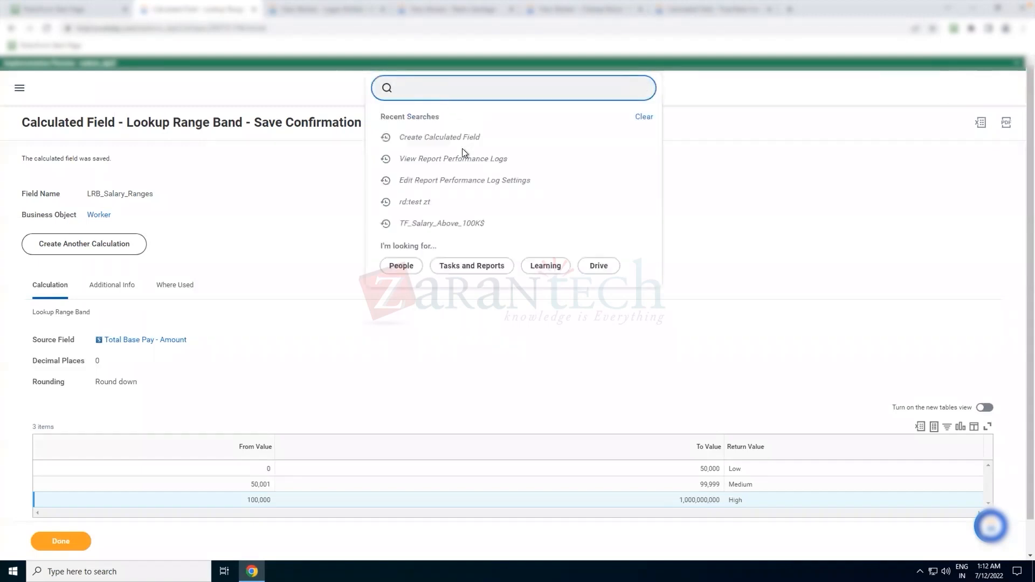
pyautogui.click(419, 203)
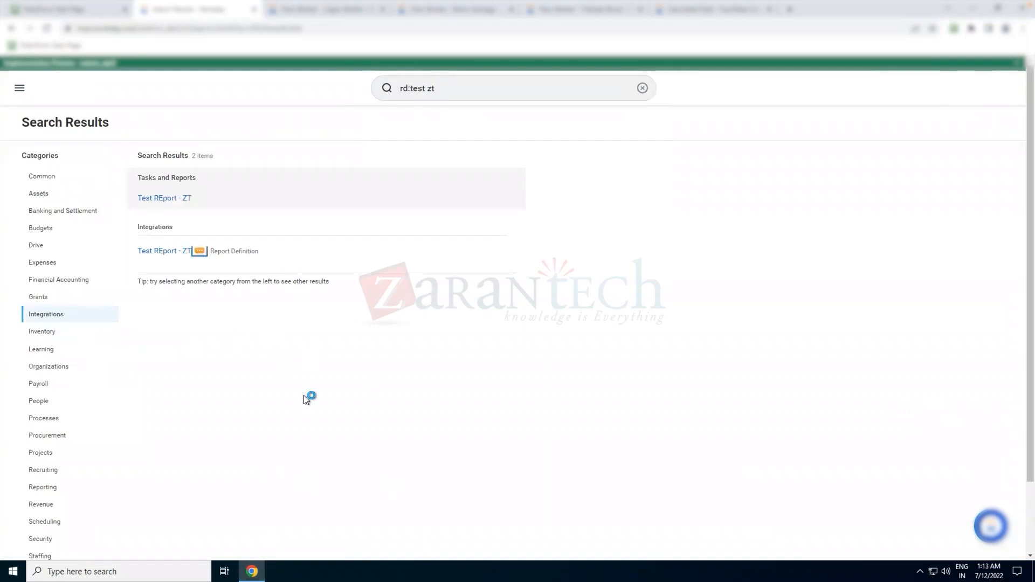
pyautogui.moveTo(287, 296)
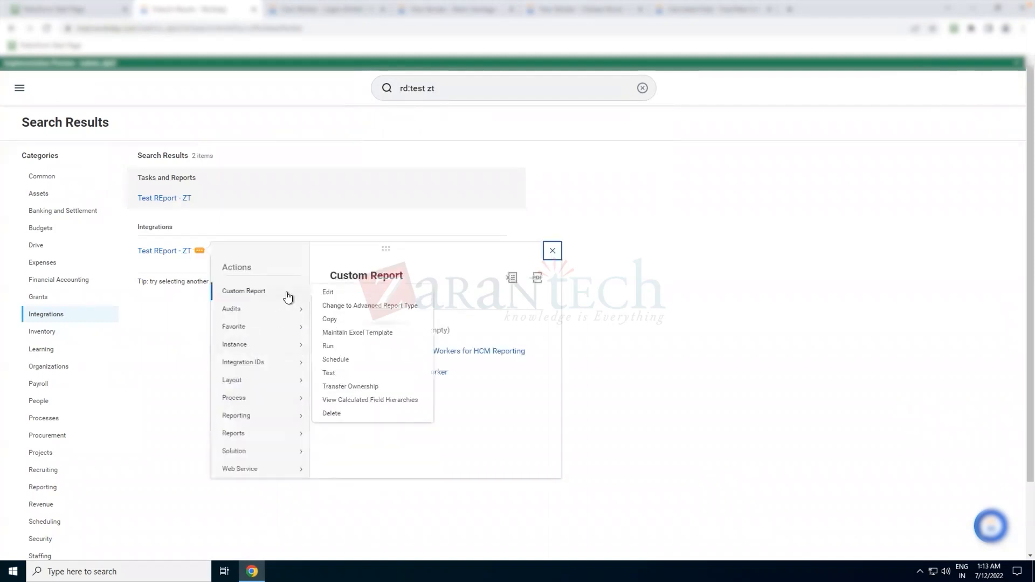
pyautogui.click(328, 346)
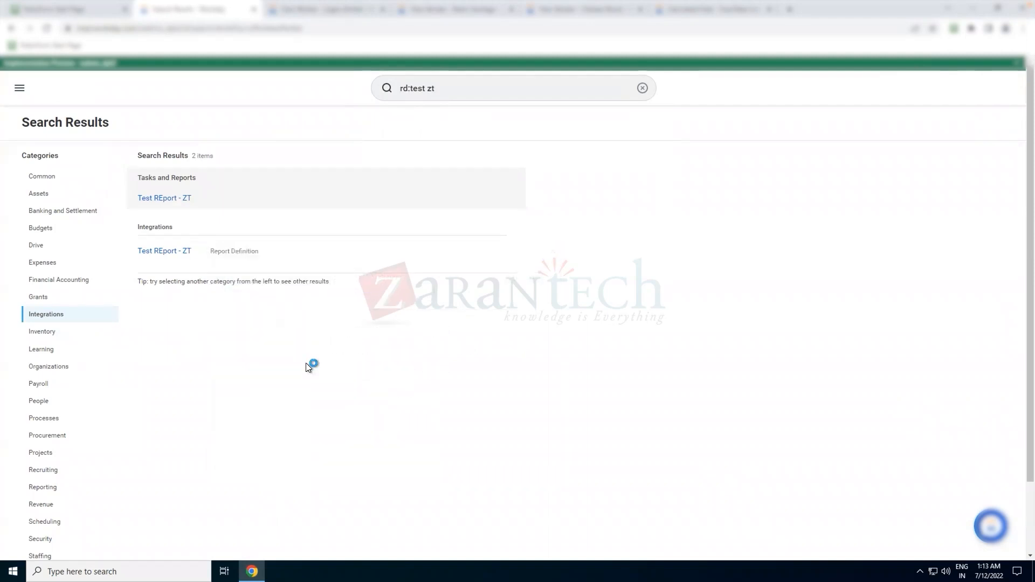
# Open the Eval_Define_Salary_Ranges field in a new tab and inspect its high and low text constants and the TF_Salary_Above_100K$ condition.
pyautogui.scroll(-2, 306, 367)
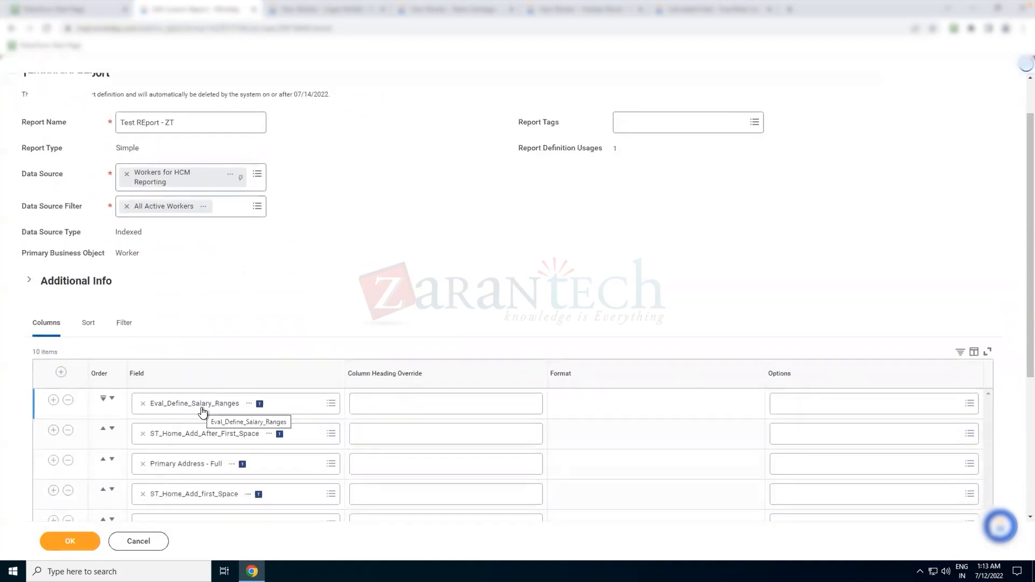
pyautogui.rightClick(203, 409)
pyautogui.click(220, 417)
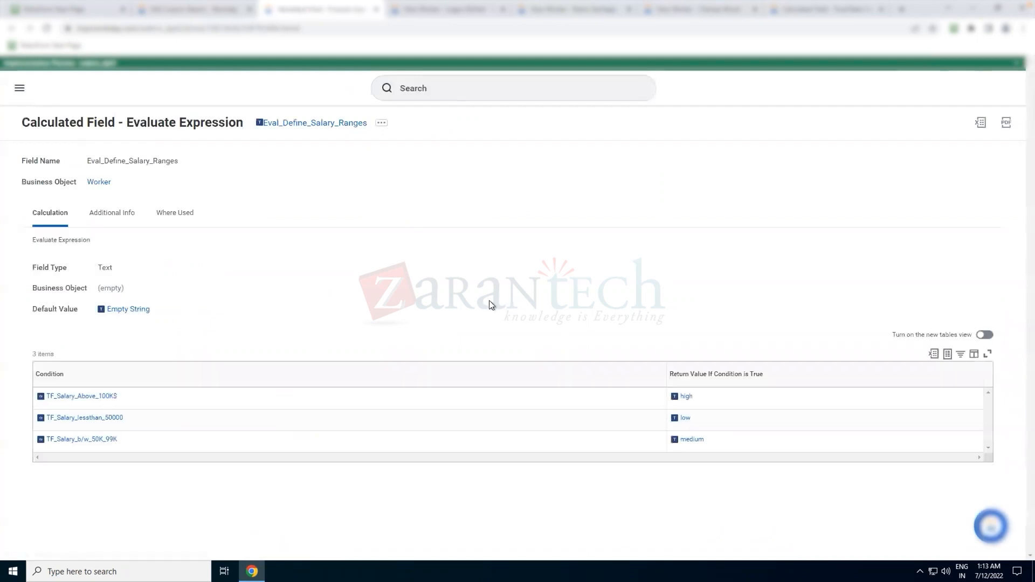
pyautogui.moveTo(686, 399)
pyautogui.click(700, 397)
pyautogui.moveTo(697, 420)
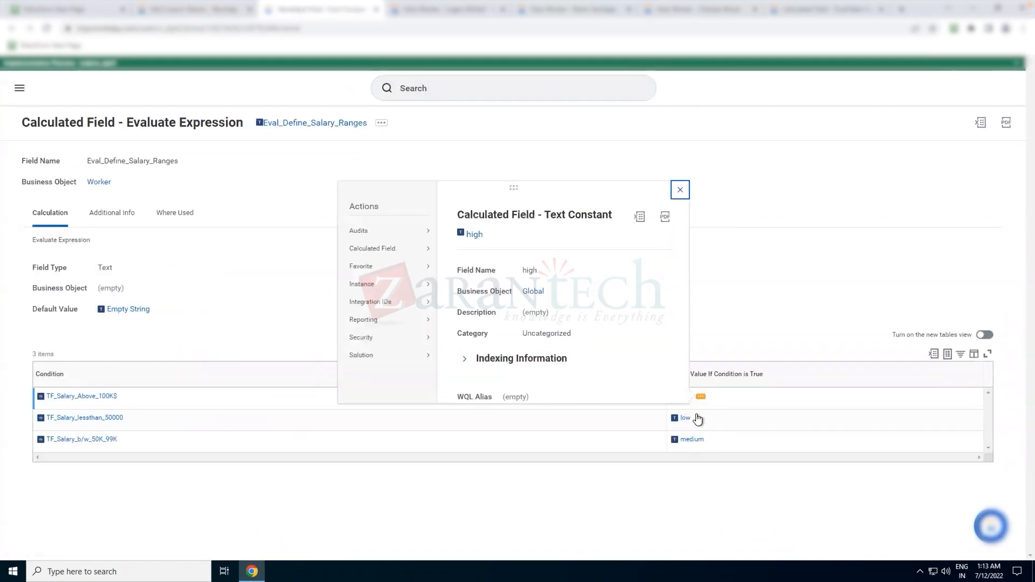
pyautogui.click(698, 419)
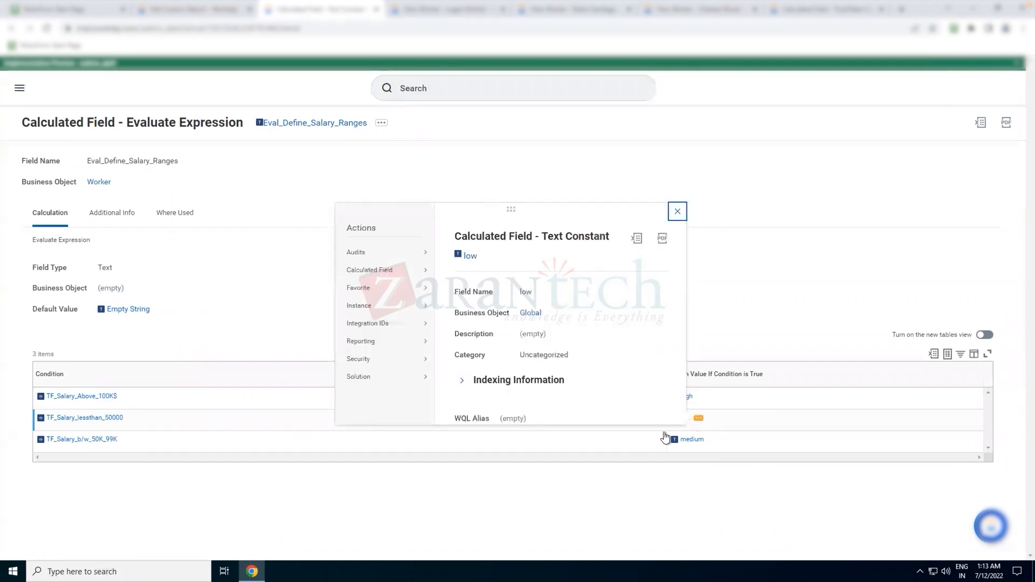
pyautogui.click(125, 396)
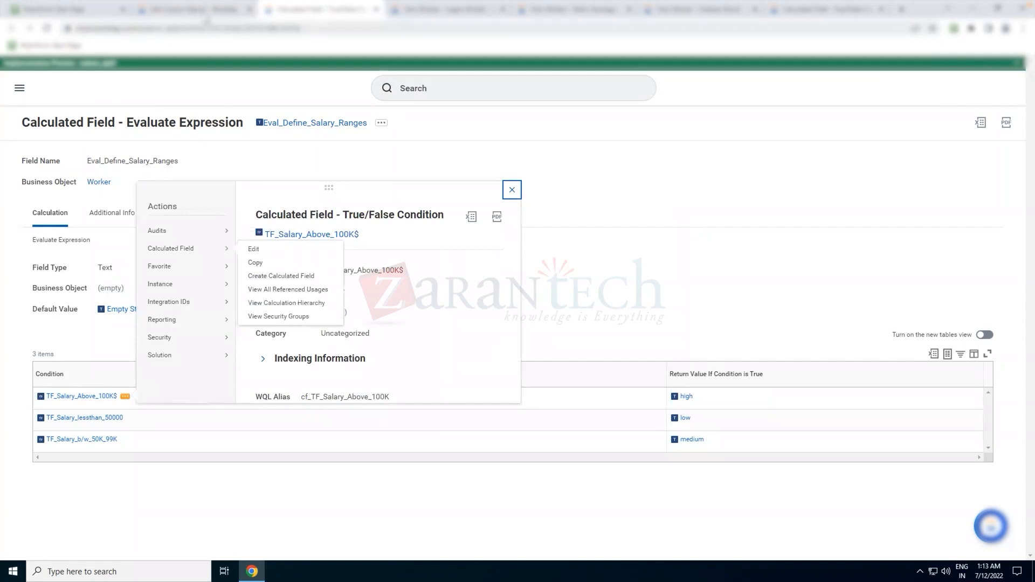
# Add LRB_Salary_Ranges as a new first column in the Test REport - ZT definition.
pyautogui.click(200, 9)
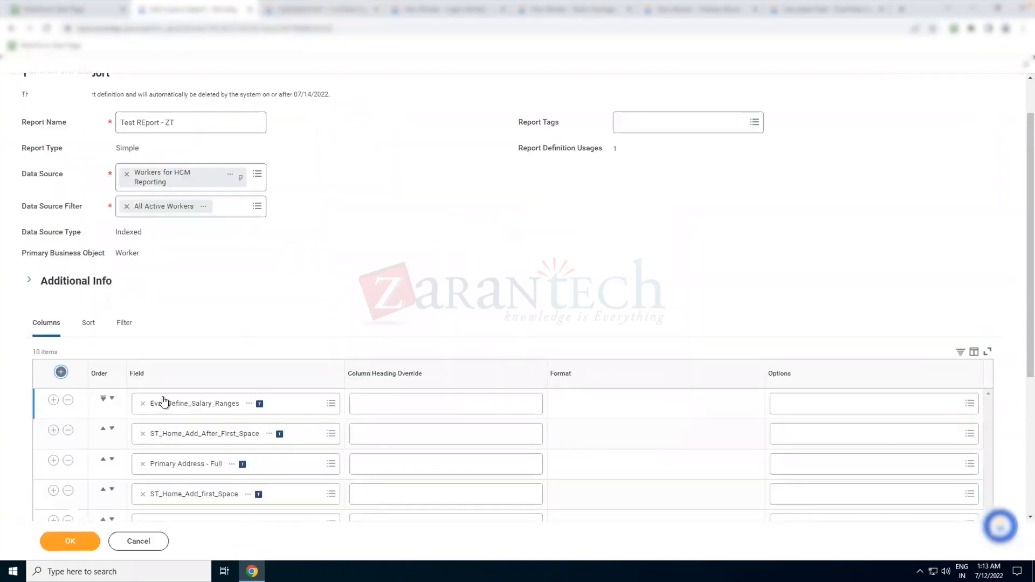
pyautogui.click(61, 372)
pyautogui.click(209, 403)
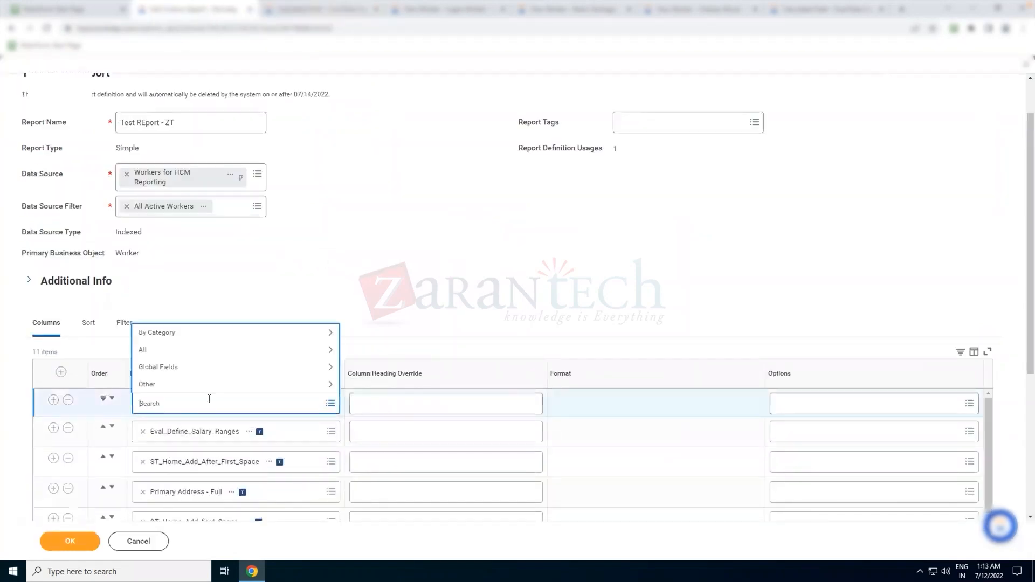
pyautogui.write('LRB_Salary_Ranges')
pyautogui.press('Return')
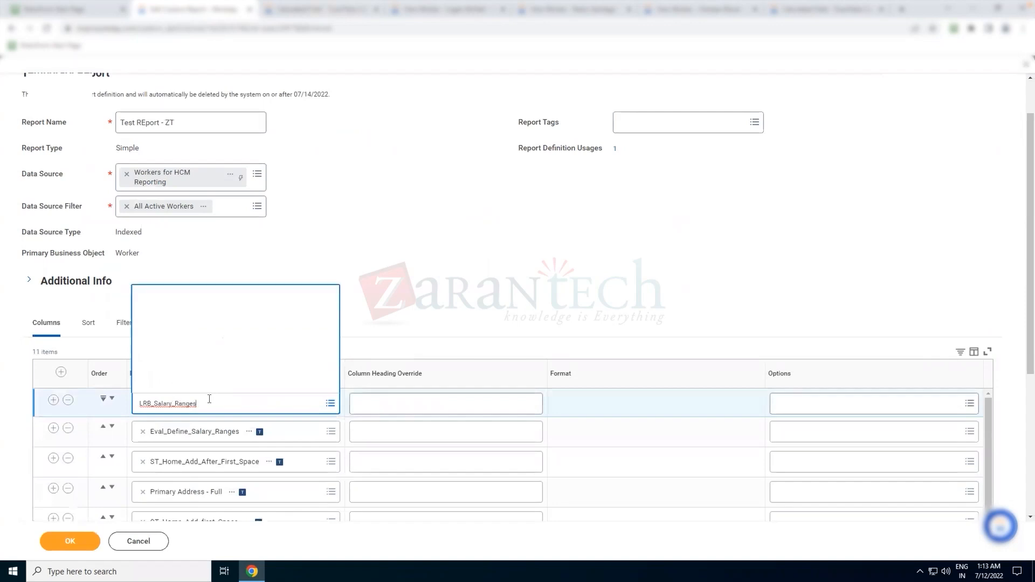
# Open the LRB_Salary_Ranges field from the report column in a new tab and review the return value of each range.
pyautogui.click(197, 409)
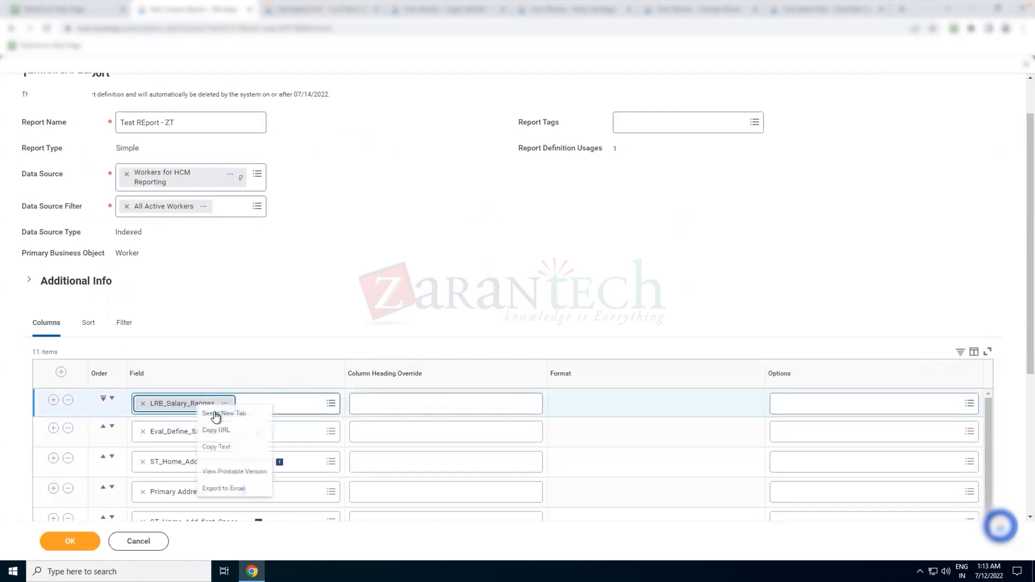
pyautogui.click(240, 413)
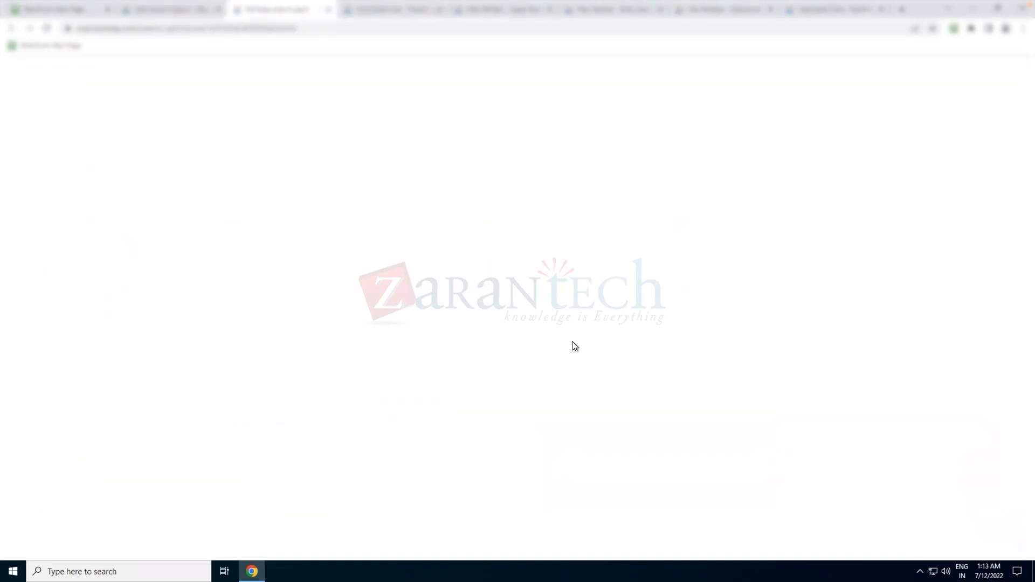
pyautogui.doubleClick(734, 396)
pyautogui.doubleClick(736, 411)
pyautogui.doubleClick(735, 427)
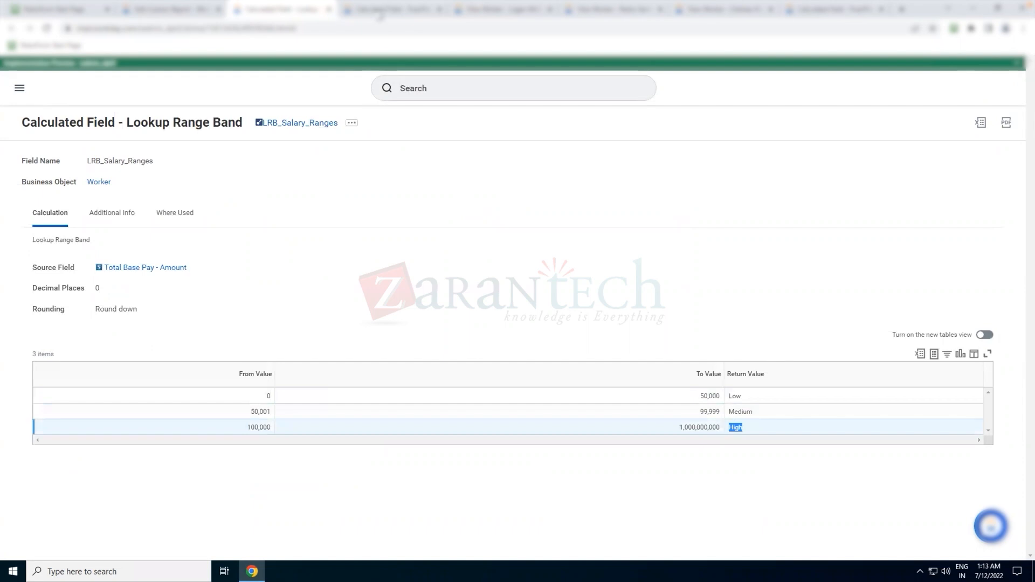
# Compare the Eval_Define_Salary_Ranges conditions and return values with the LRB_Salary_Ranges range definition.
pyautogui.click(379, 10)
pyautogui.click(590, 292)
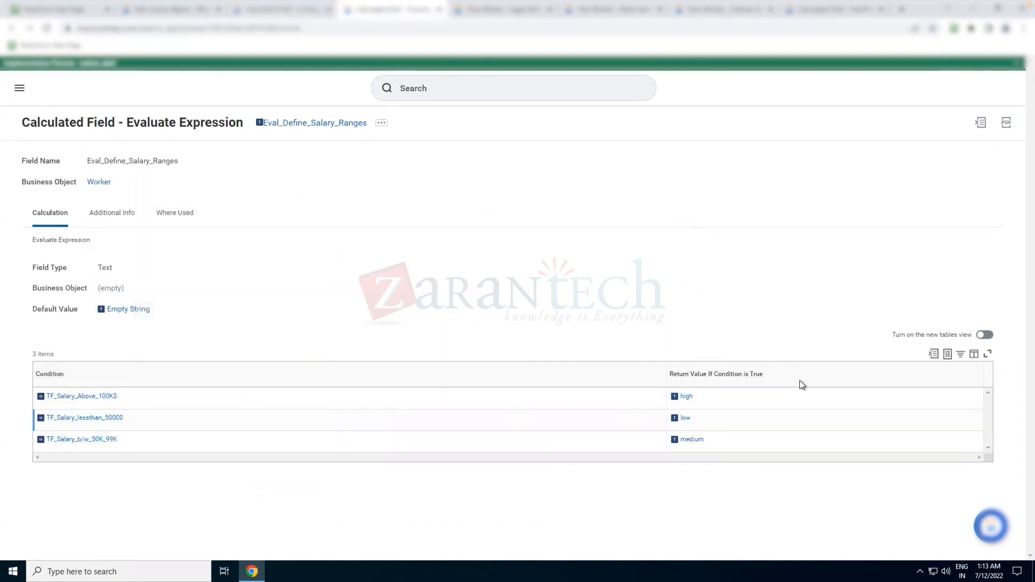
pyautogui.moveTo(684, 398)
pyautogui.click(302, 9)
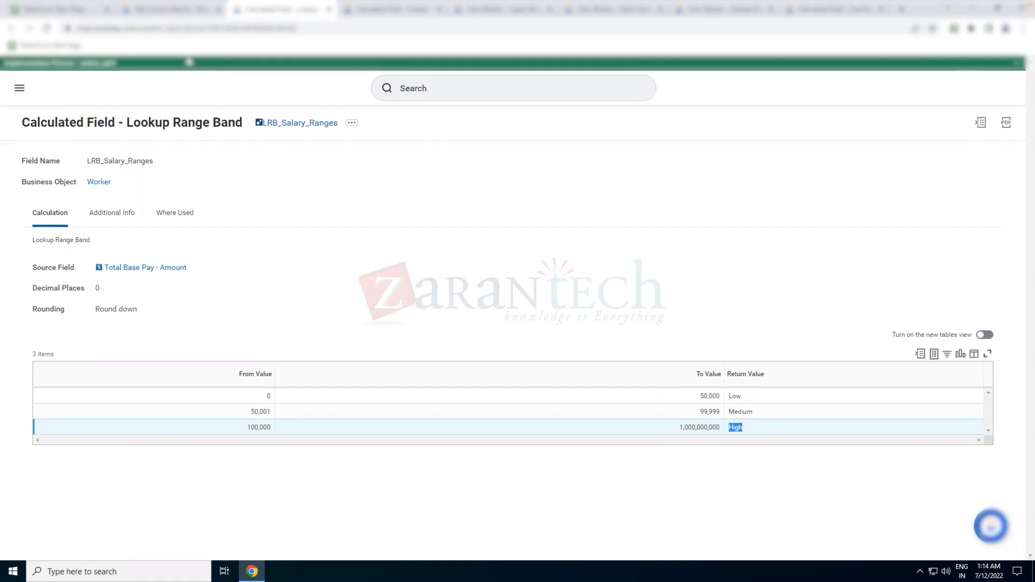
pyautogui.click(185, 11)
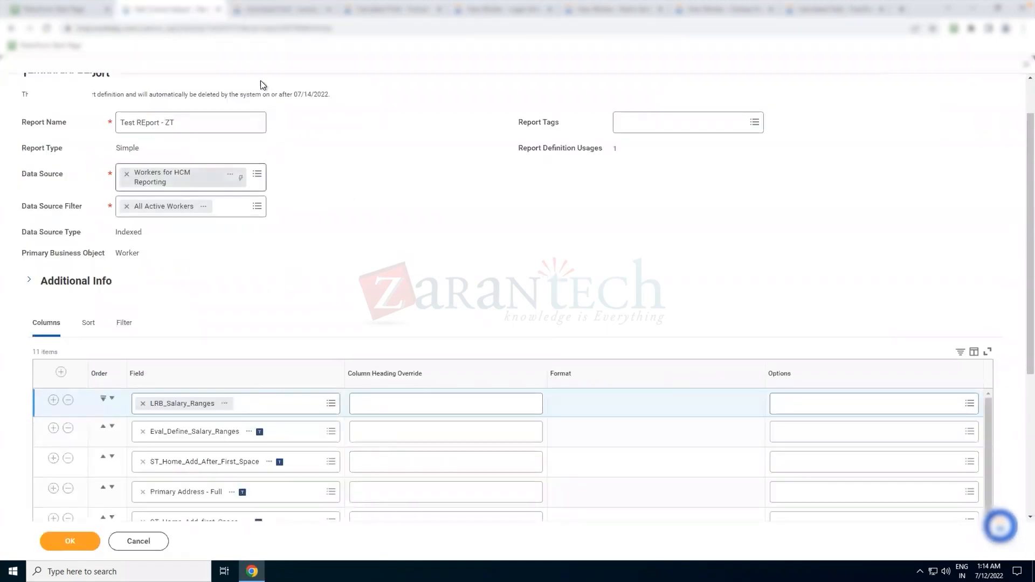
pyautogui.click(276, 15)
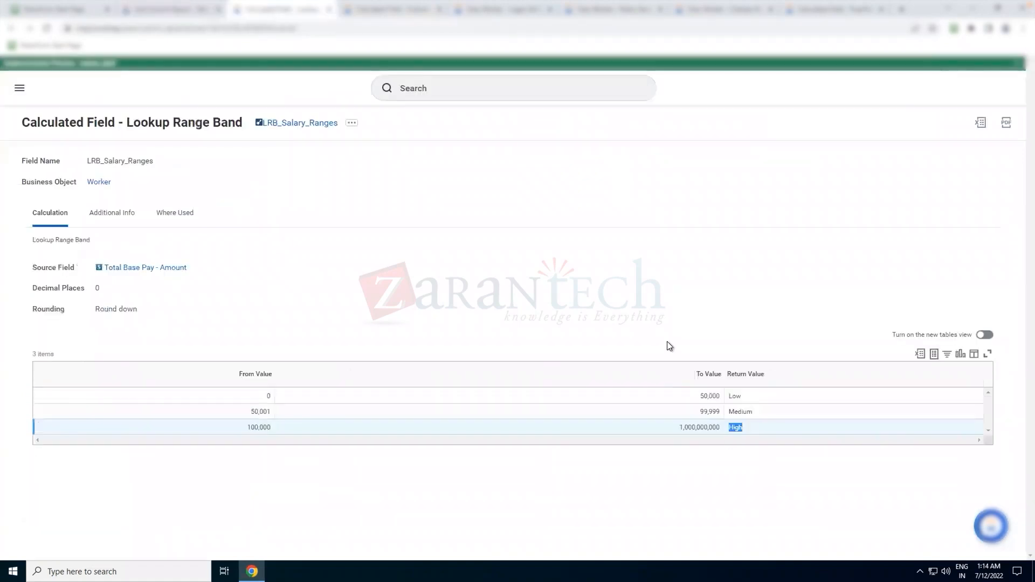
pyautogui.click(709, 317)
# Save the edited Test REport - ZT and run it with all prompts left blank.
pyautogui.click(184, 15)
pyautogui.click(74, 542)
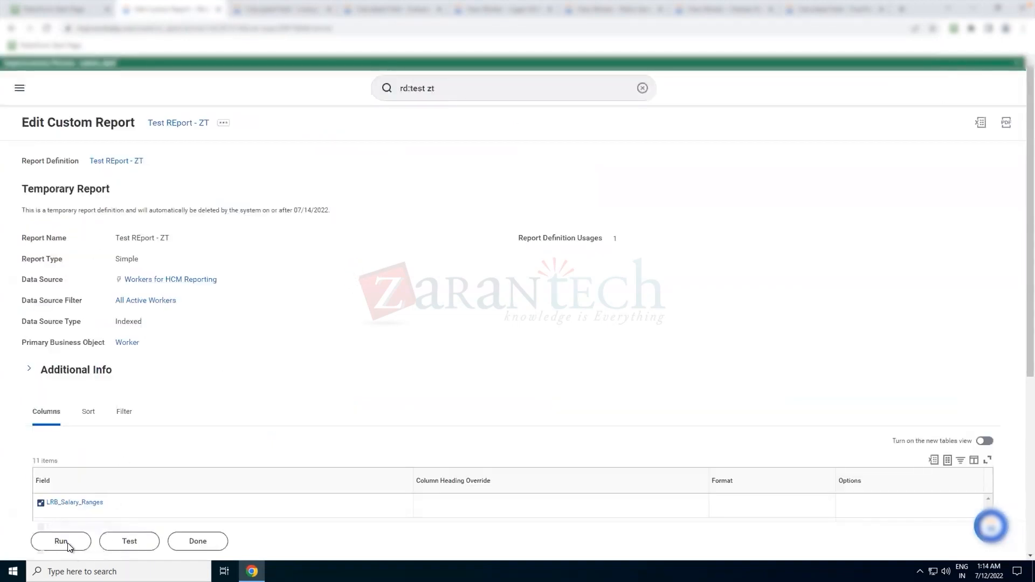
pyautogui.click(155, 541)
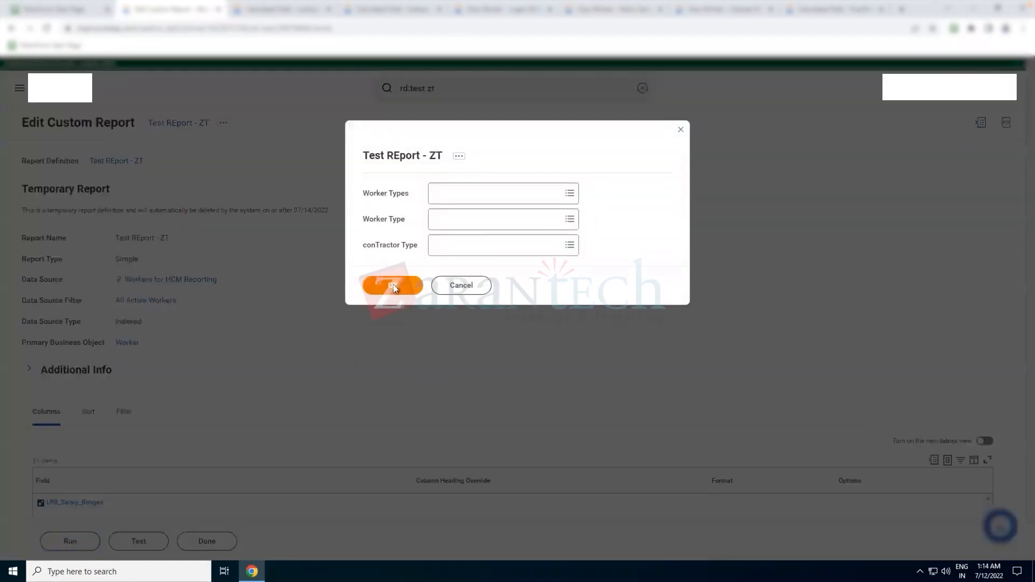
pyautogui.click(395, 288)
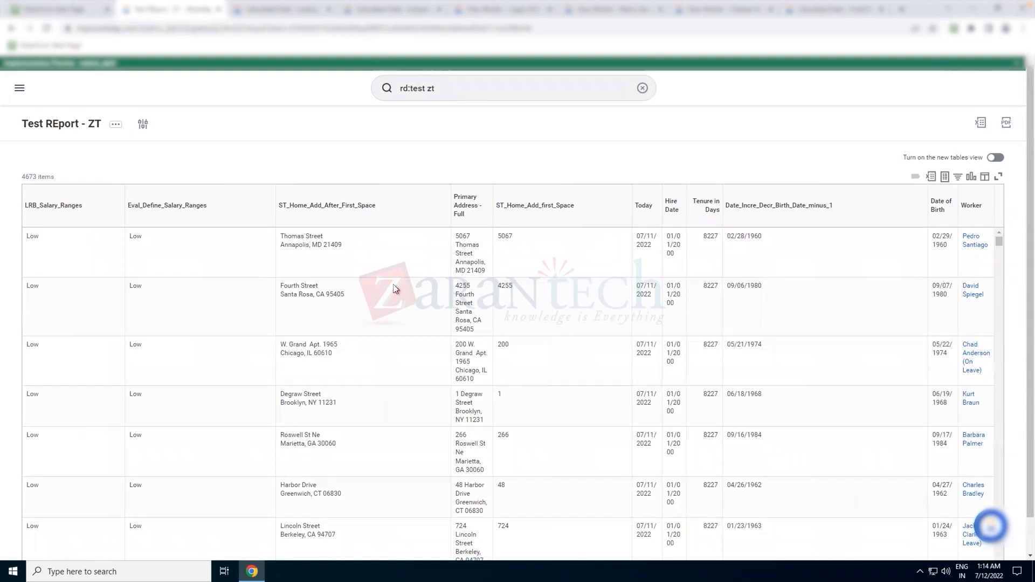
# Compare the LRB_Salary_Ranges and Eval_Define_Salary_Ranges columns in the report output and check the sort and filter options of LRB_Salary_Ranges.
pyautogui.click(216, 287)
pyautogui.click(105, 381)
pyautogui.scroll(-1, 102, 376)
pyautogui.click(102, 377)
pyautogui.scroll(1, 102, 334)
pyautogui.click(94, 237)
pyautogui.click(93, 216)
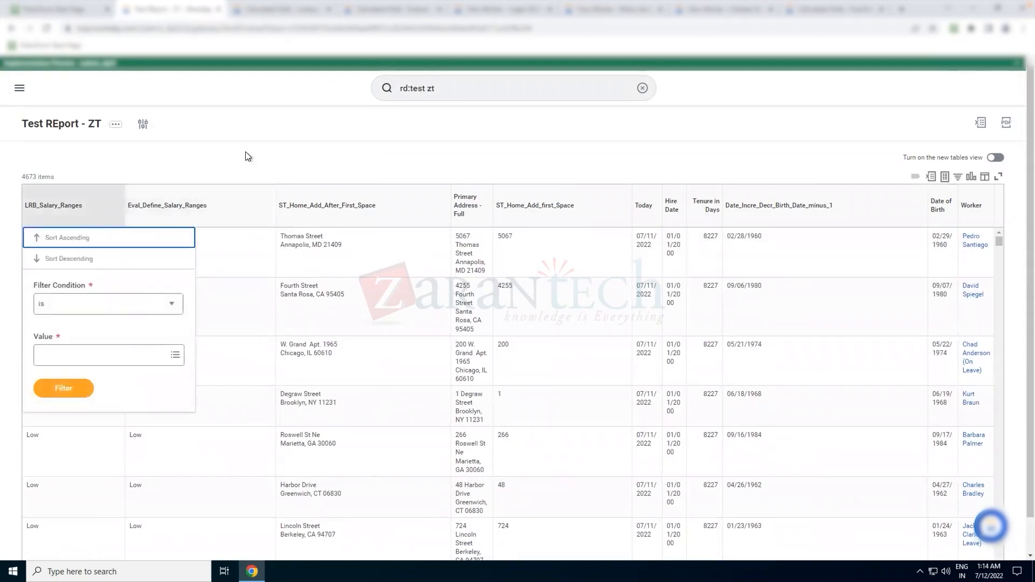
pyautogui.click(230, 330)
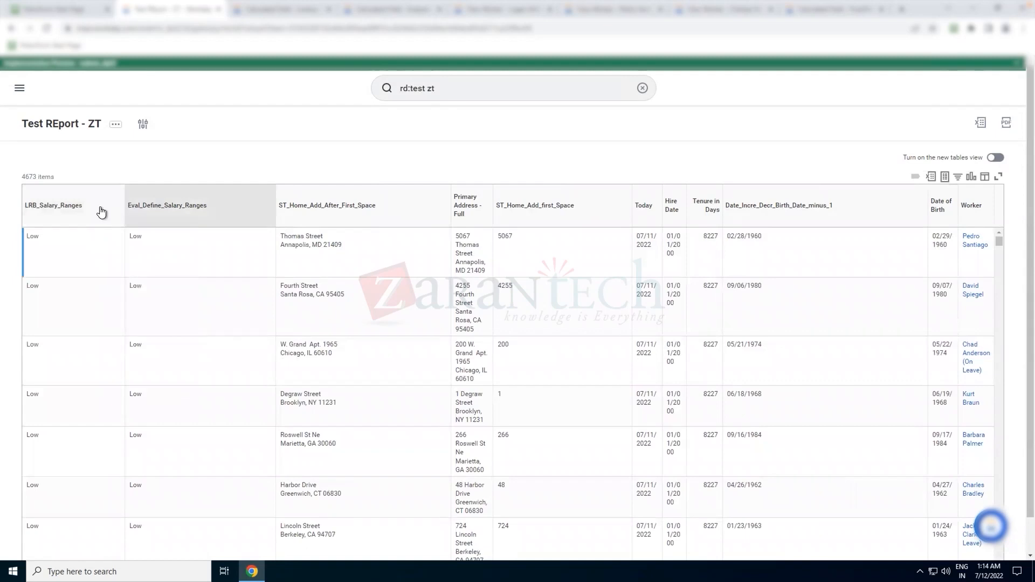
pyautogui.click(89, 221)
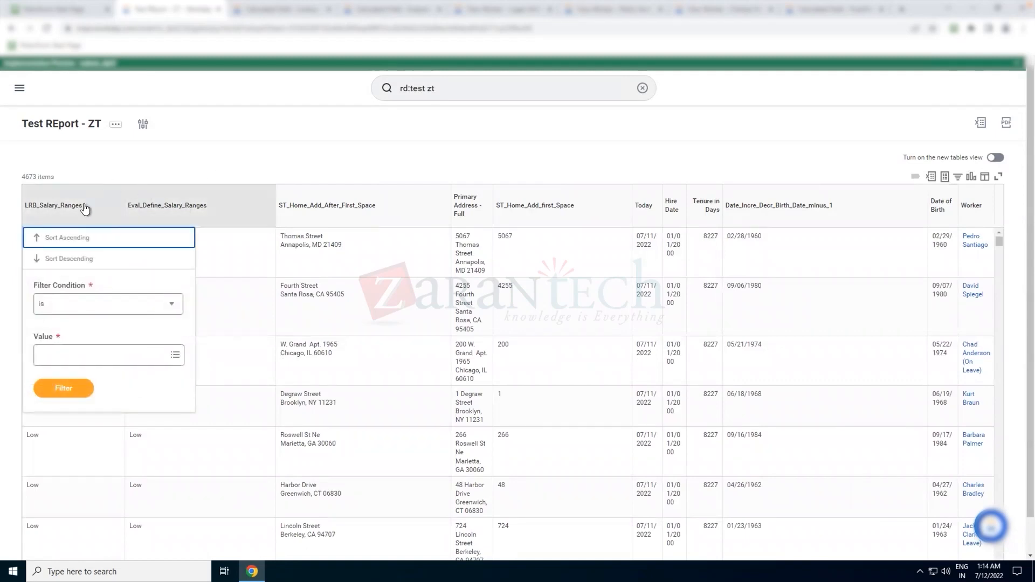
pyautogui.click(32, 232)
# Open the newest Test REport - ZT entry in View Report Performance Logs and go to its Field Performance Metrics.
pyautogui.click(496, 88)
pyautogui.press('BackSpace')
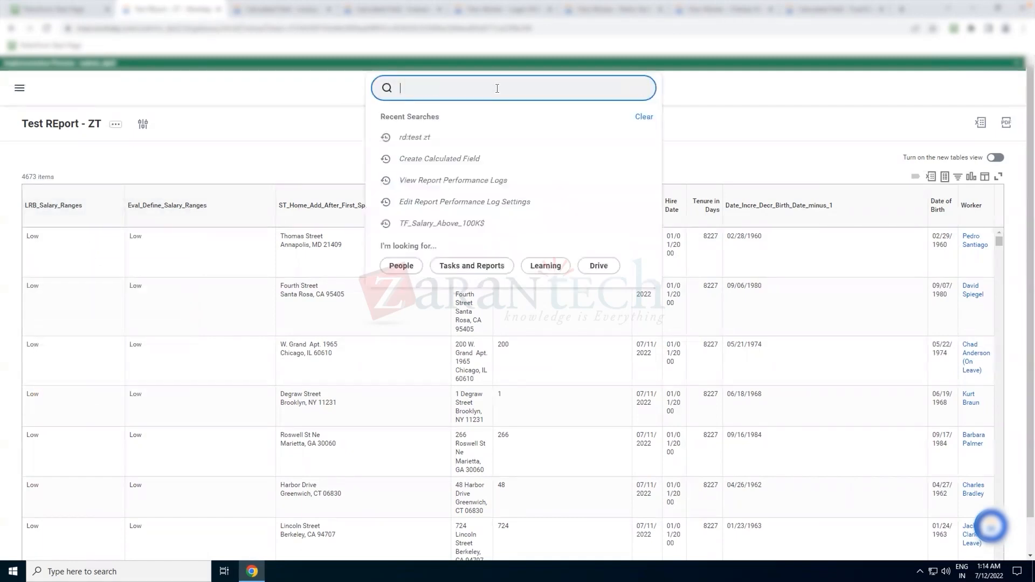
pyautogui.click(462, 178)
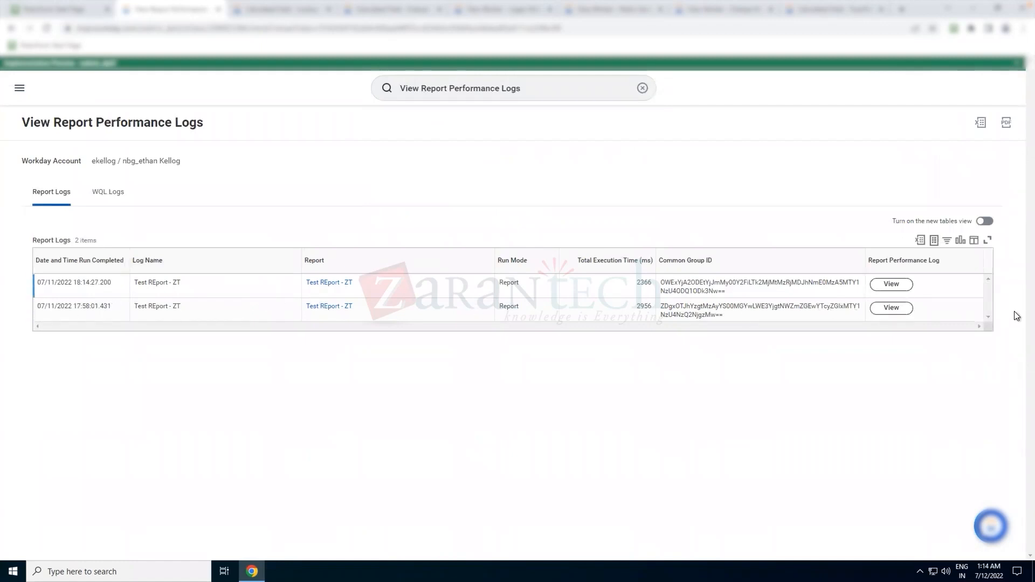
pyautogui.click(891, 284)
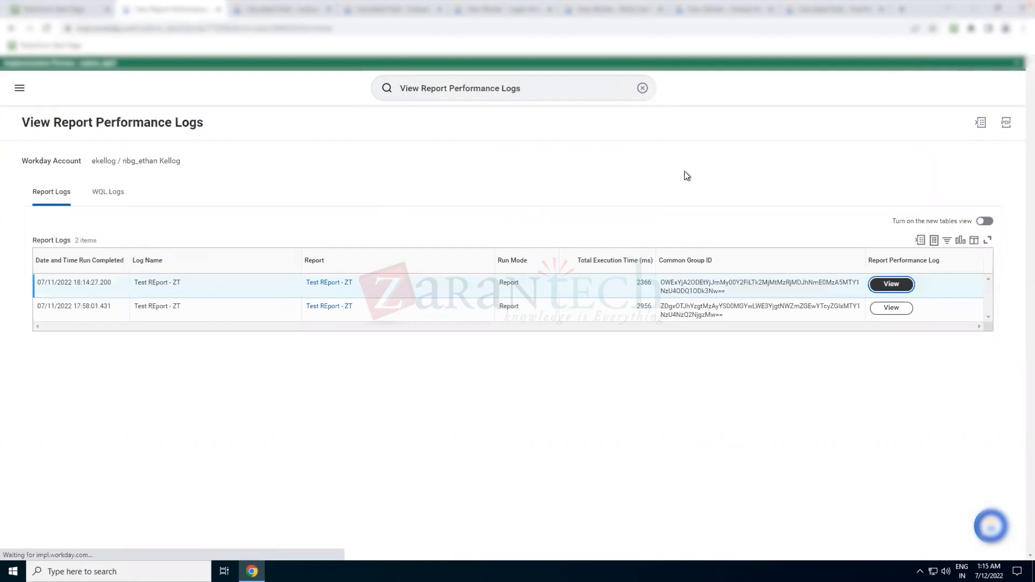
pyautogui.scroll(-8, 219, 406)
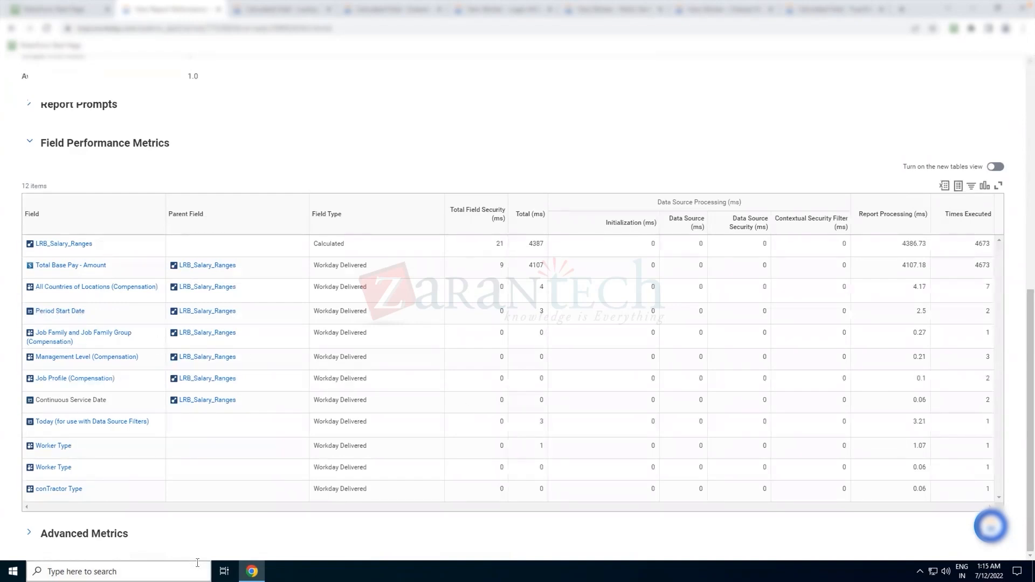
pyautogui.click(98, 216)
pyautogui.click(74, 369)
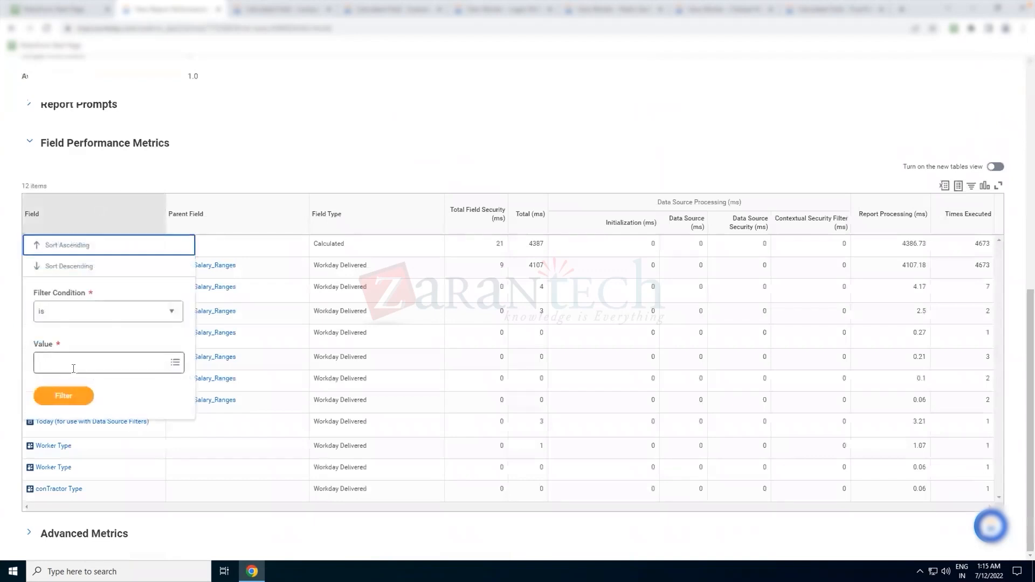
pyautogui.write('eval')
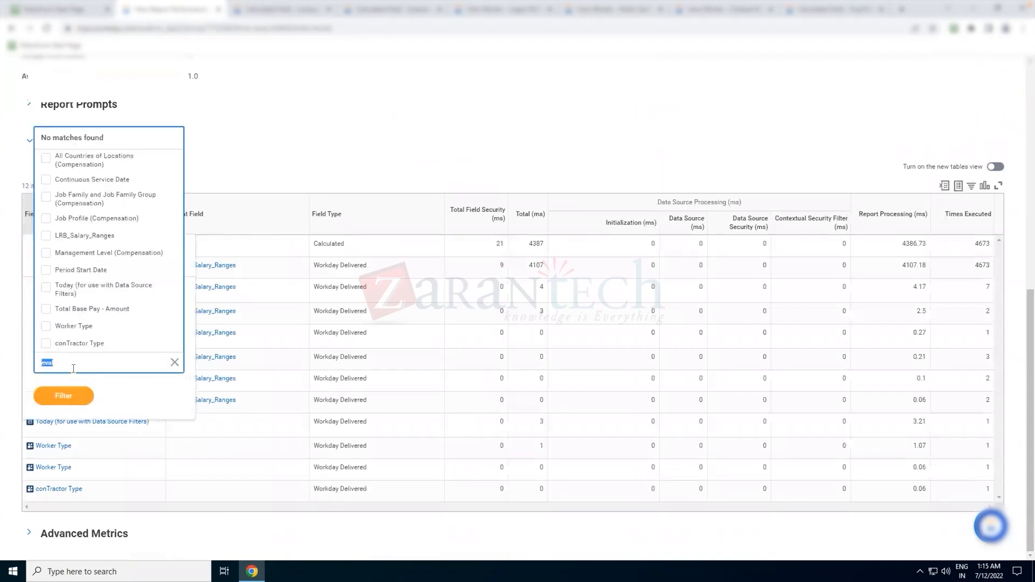
pyautogui.click(163, 328)
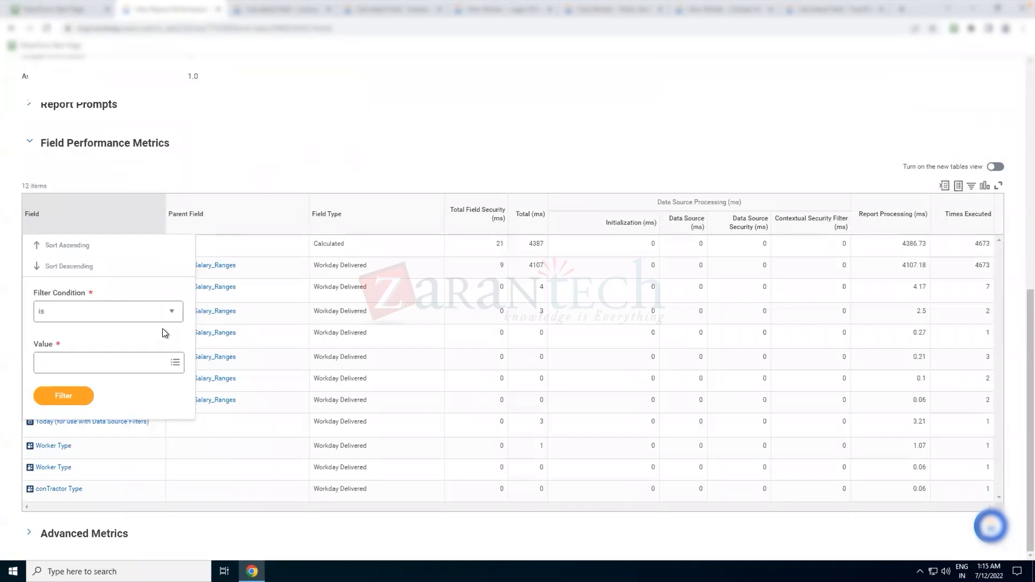
pyautogui.click(408, 169)
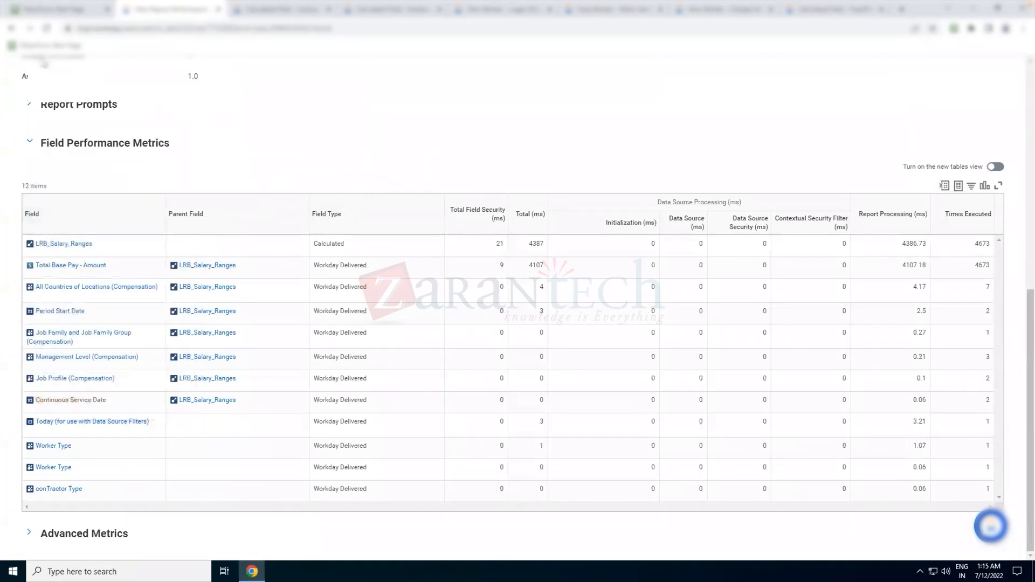
# Check the total and report processing times of LRB_Salary_Ranges in the Field Performance Metrics.
pyautogui.scroll(2, 81, 264)
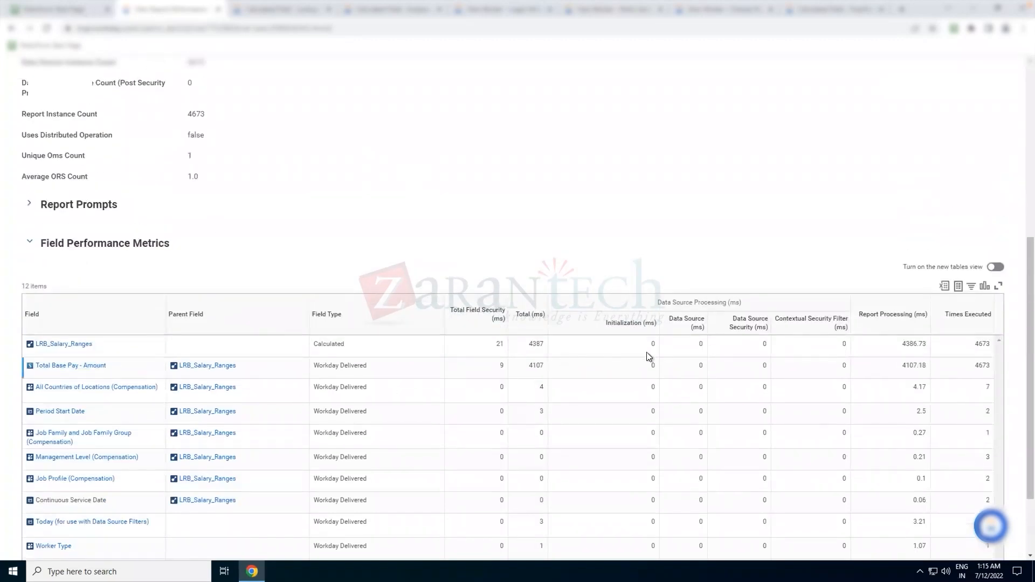
pyautogui.doubleClick(536, 344)
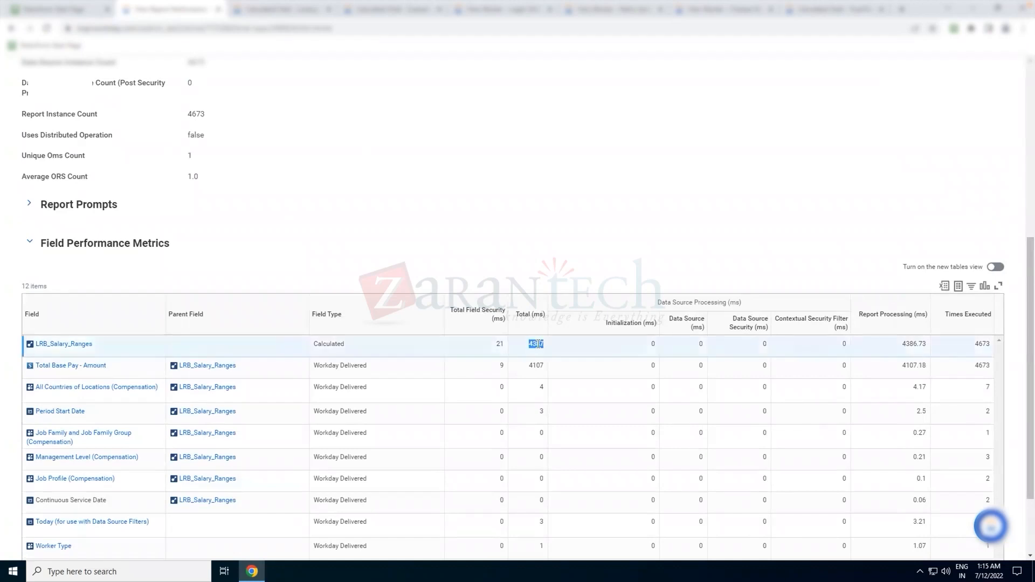
pyautogui.doubleClick(917, 346)
# Open the older Test REport - ZT performance log from 17:58:01 and check the report processing time of Eval_Define_Salary_Ranges, then return to the log list.
pyautogui.click(12, 28)
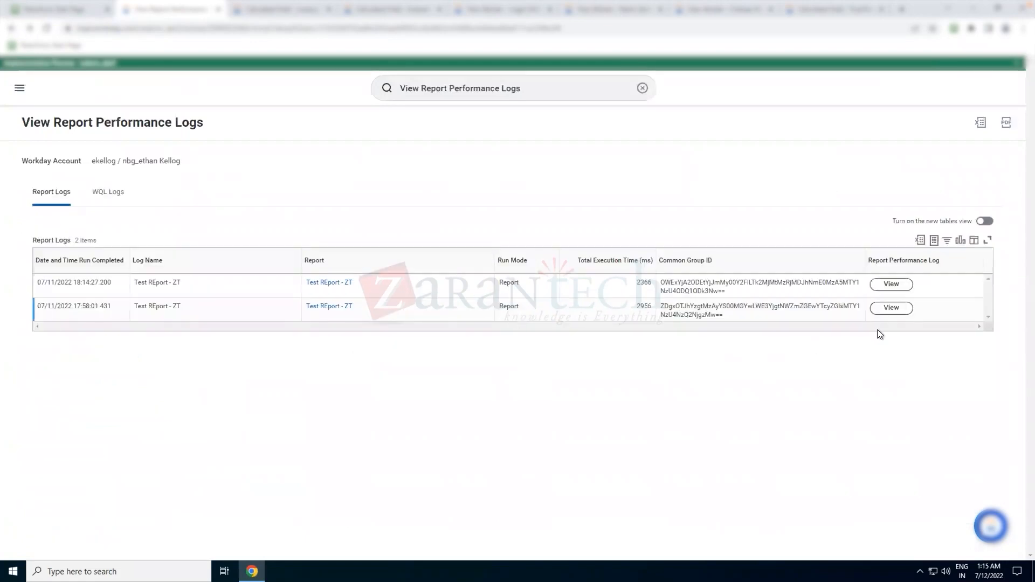
pyautogui.click(893, 308)
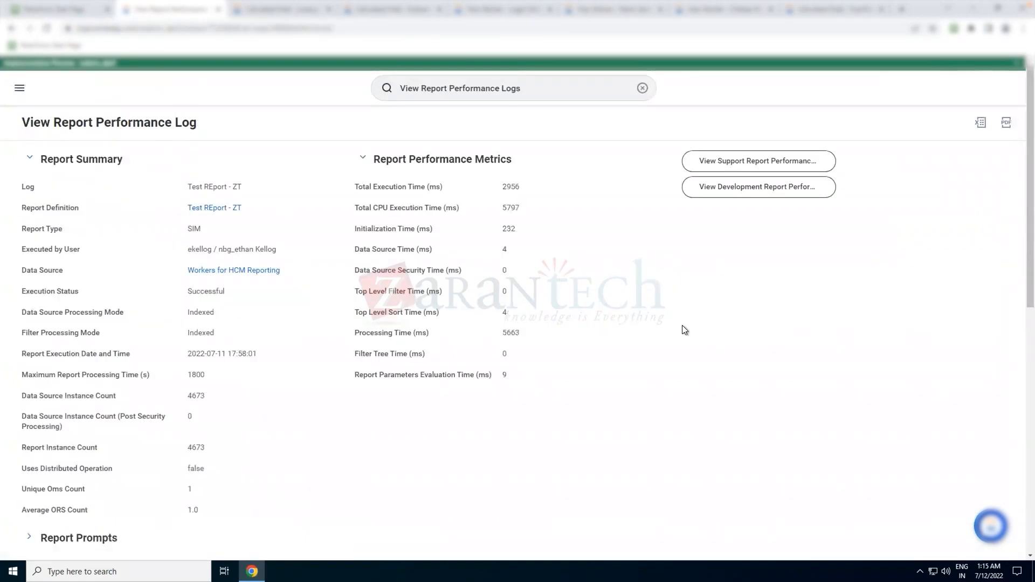
pyautogui.scroll(-10, 264, 399)
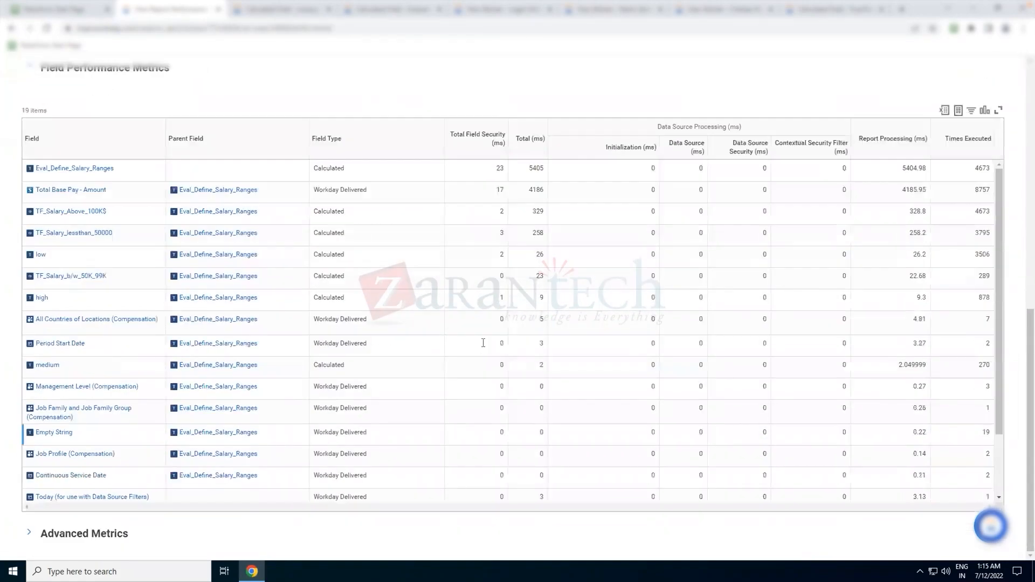
pyautogui.doubleClick(915, 169)
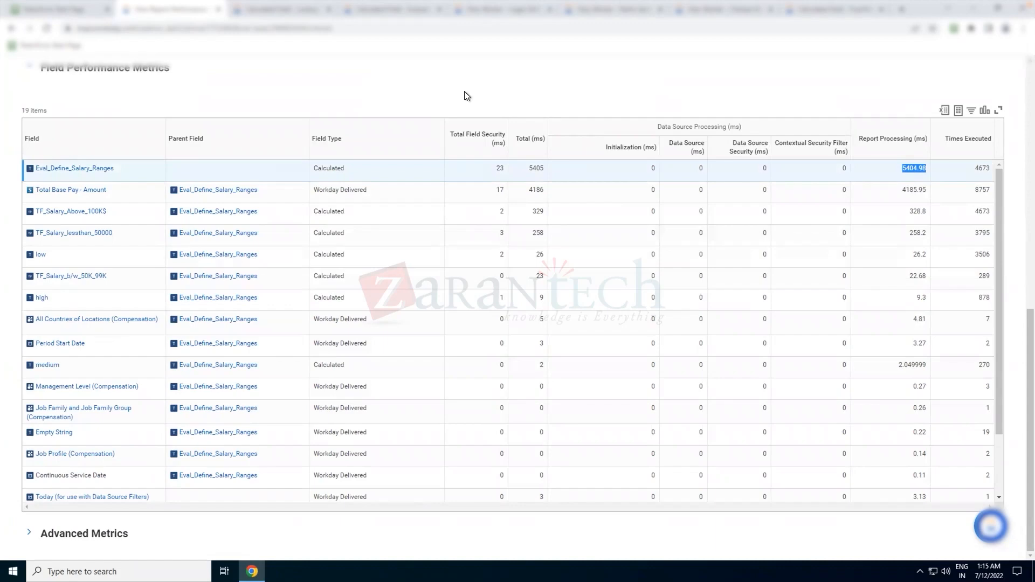
pyautogui.scroll(3, 301, 104)
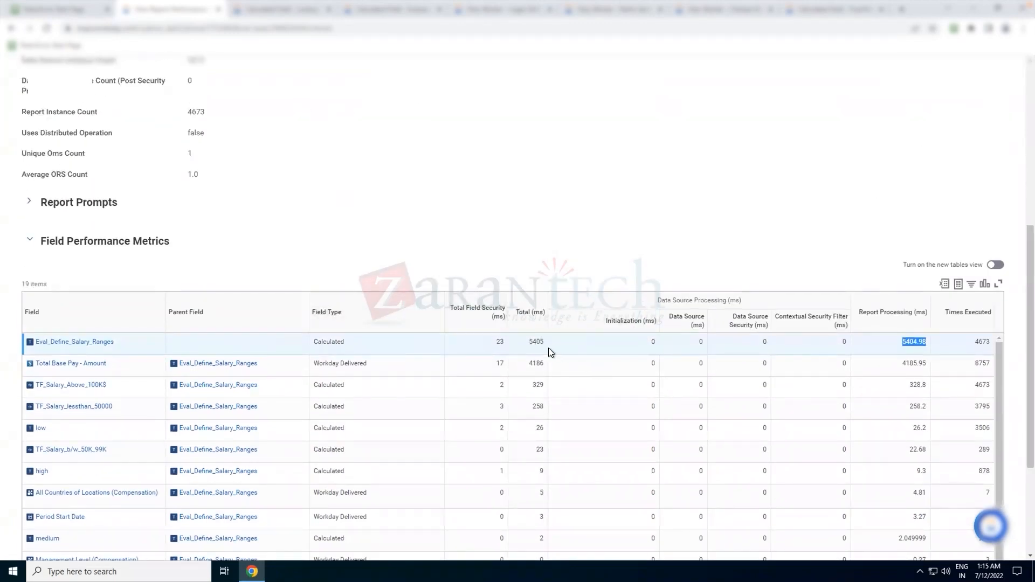
pyautogui.click(12, 28)
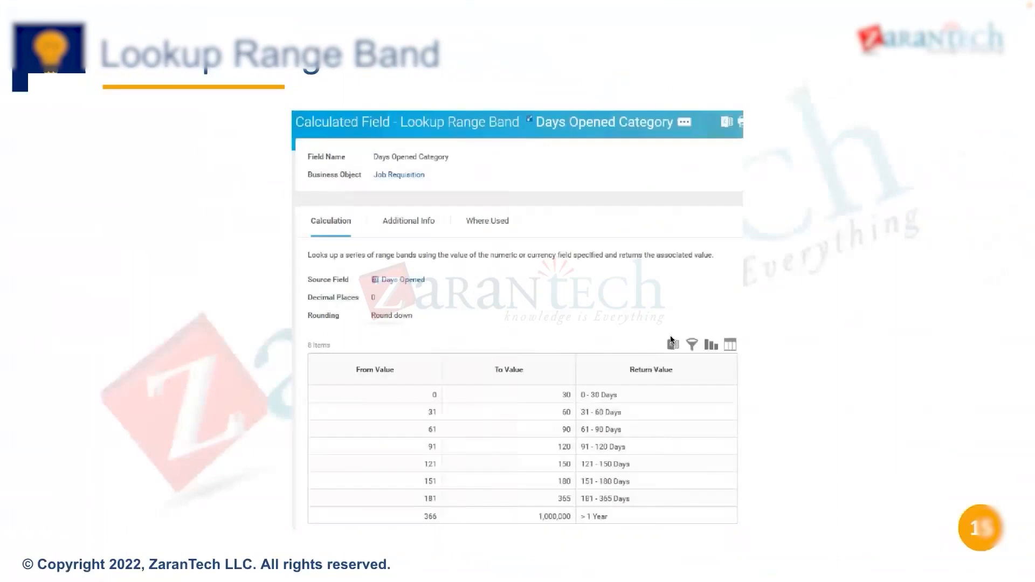
pyautogui.press('Right')
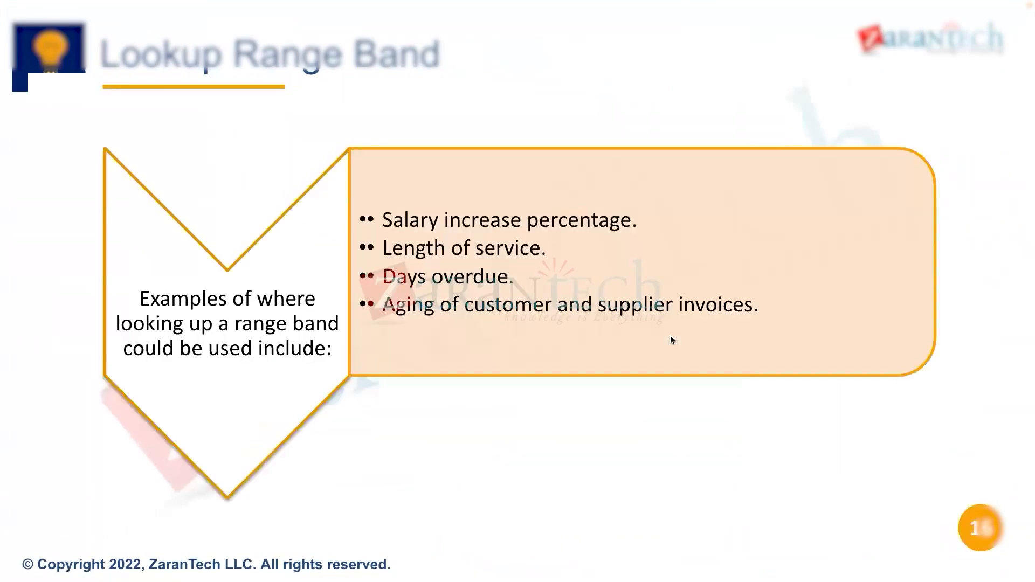